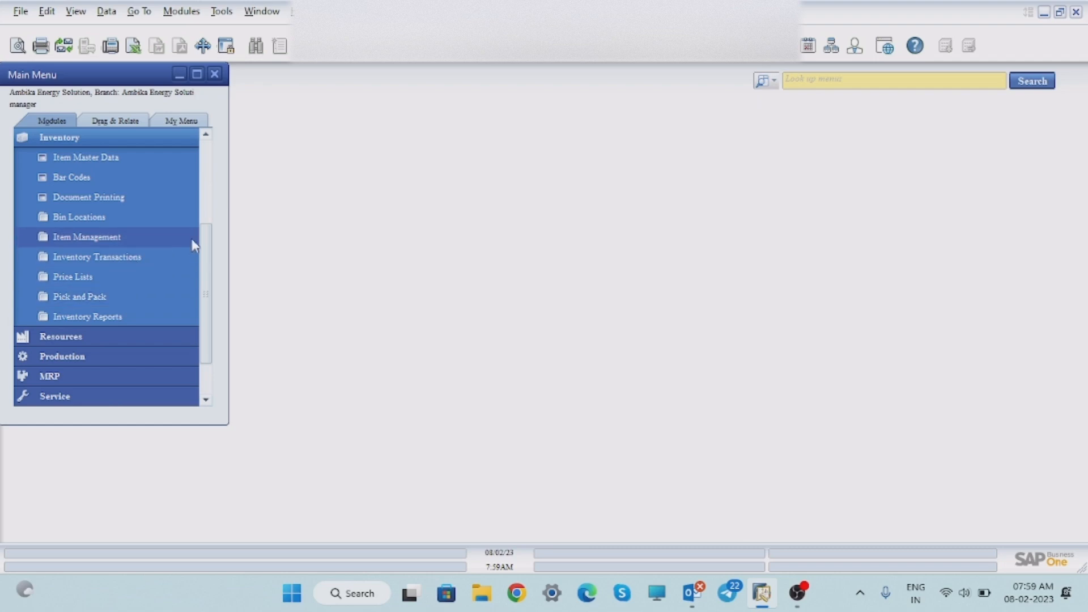
click(85, 215)
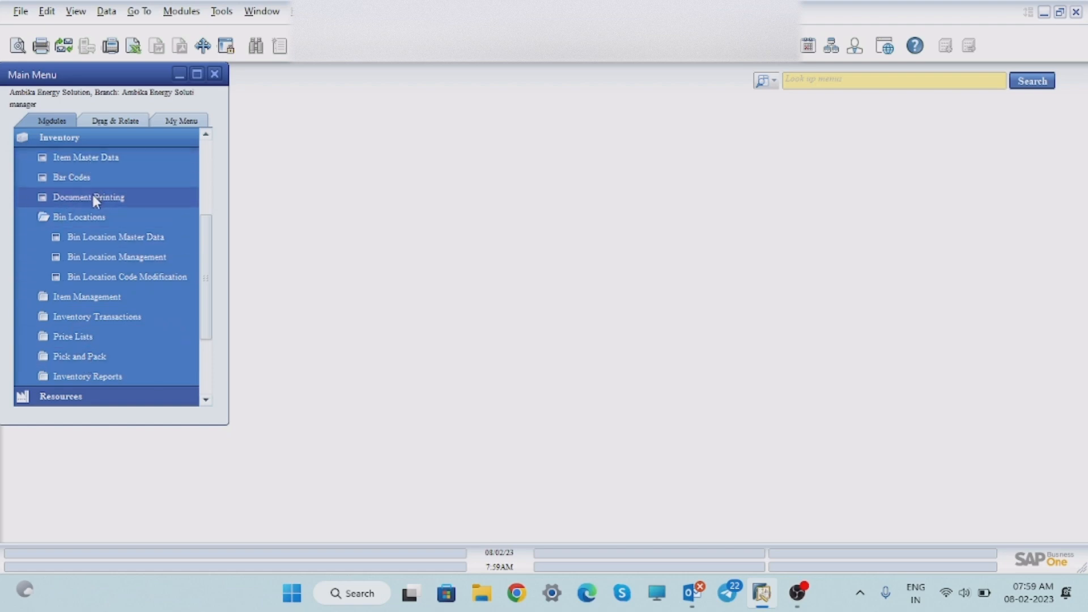
click(101, 237)
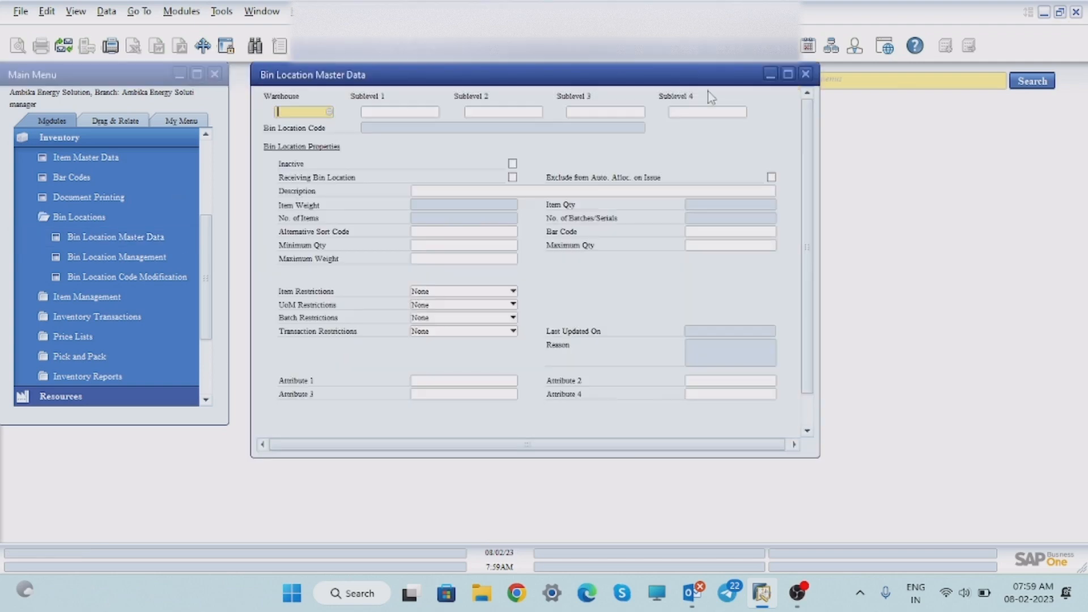
click(806, 75)
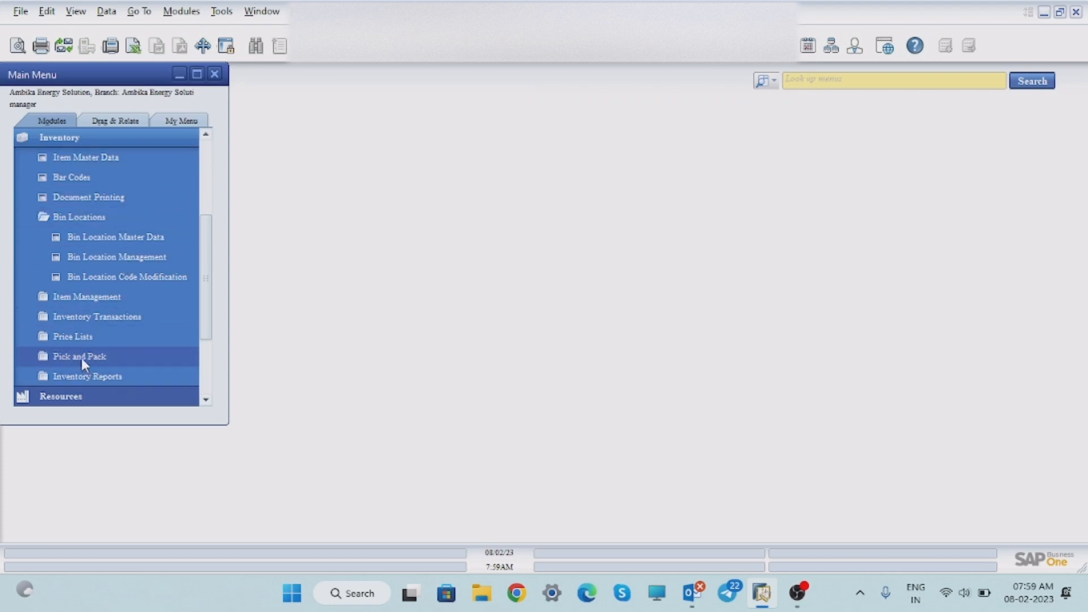
click(93, 318)
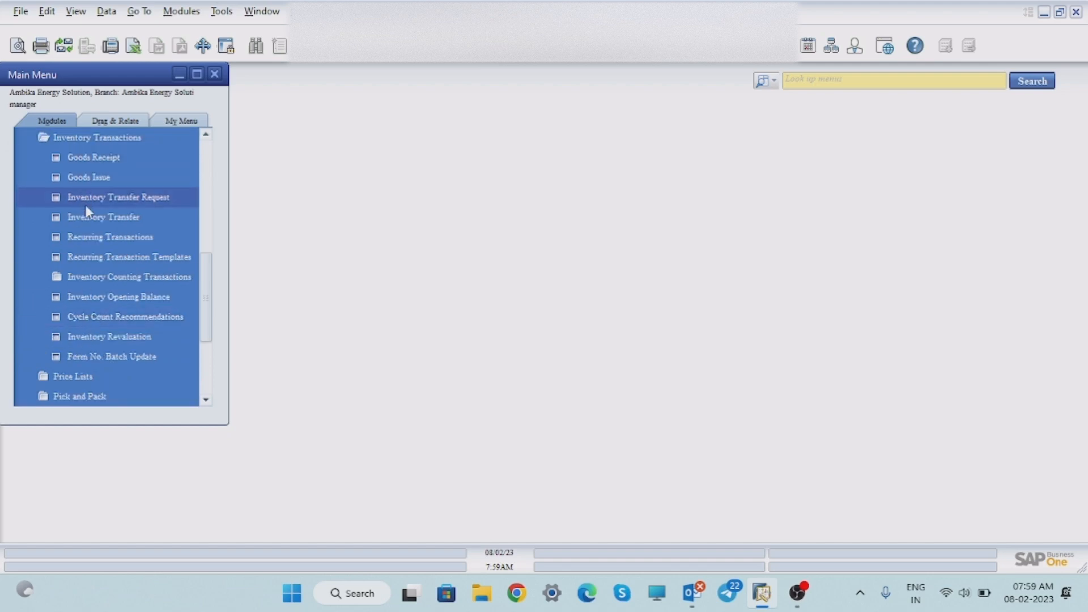
click(42, 138)
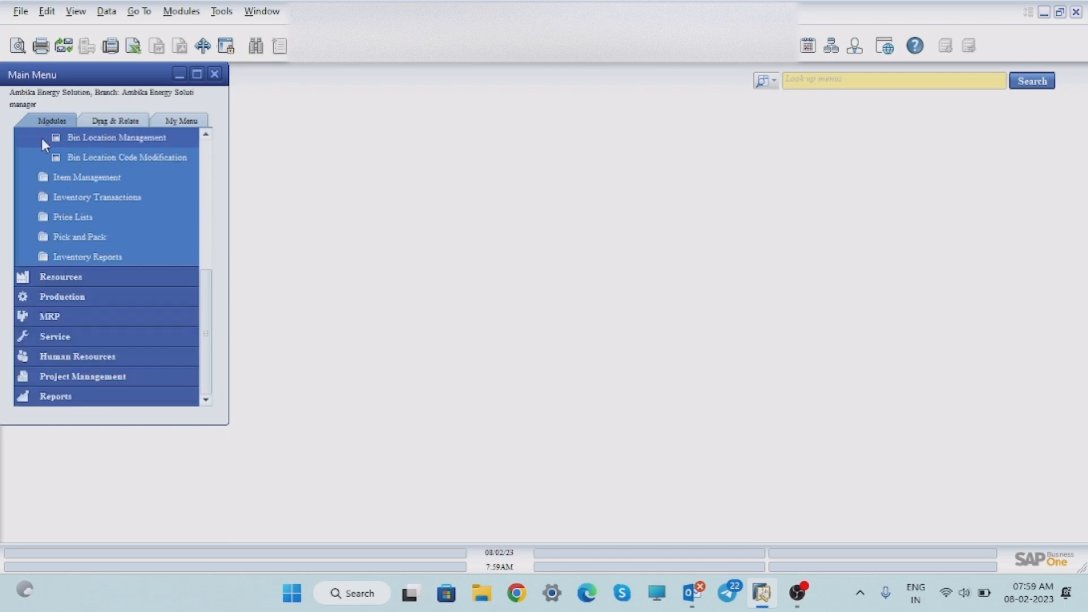
click(79, 179)
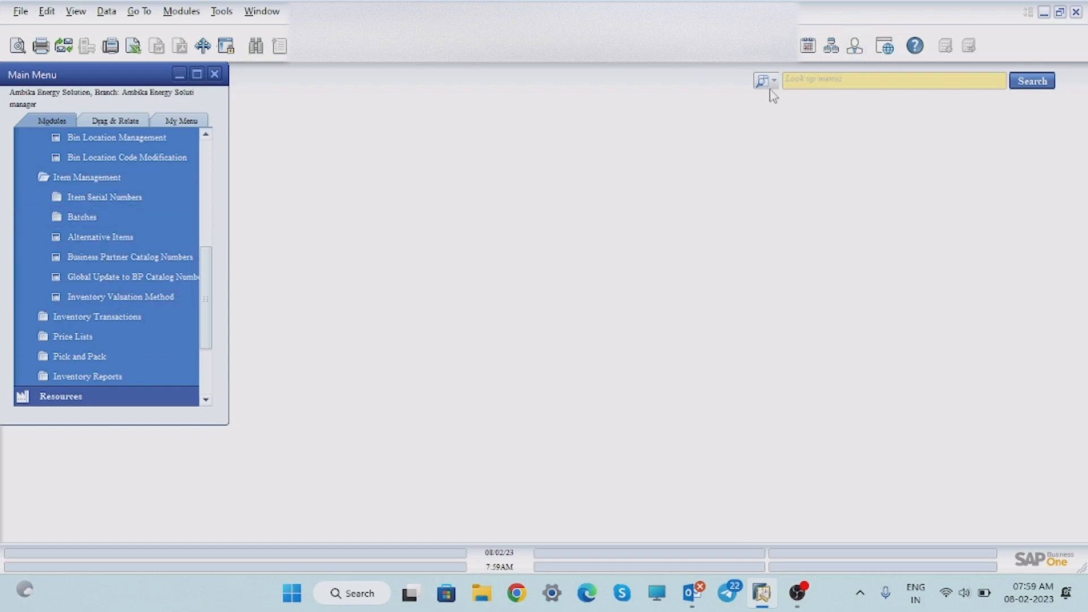
click(799, 81)
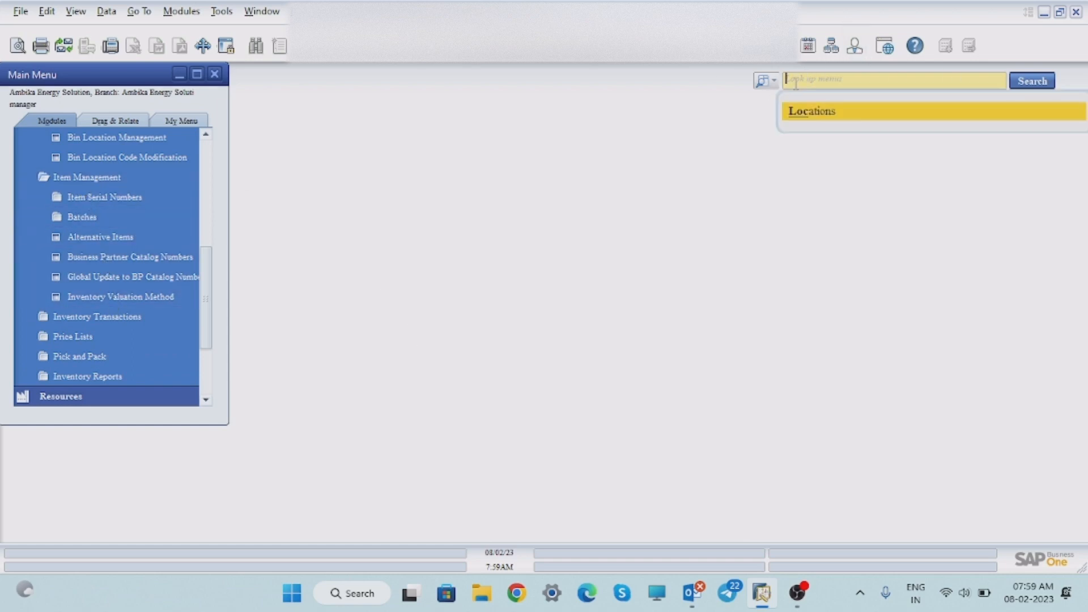
click(801, 116)
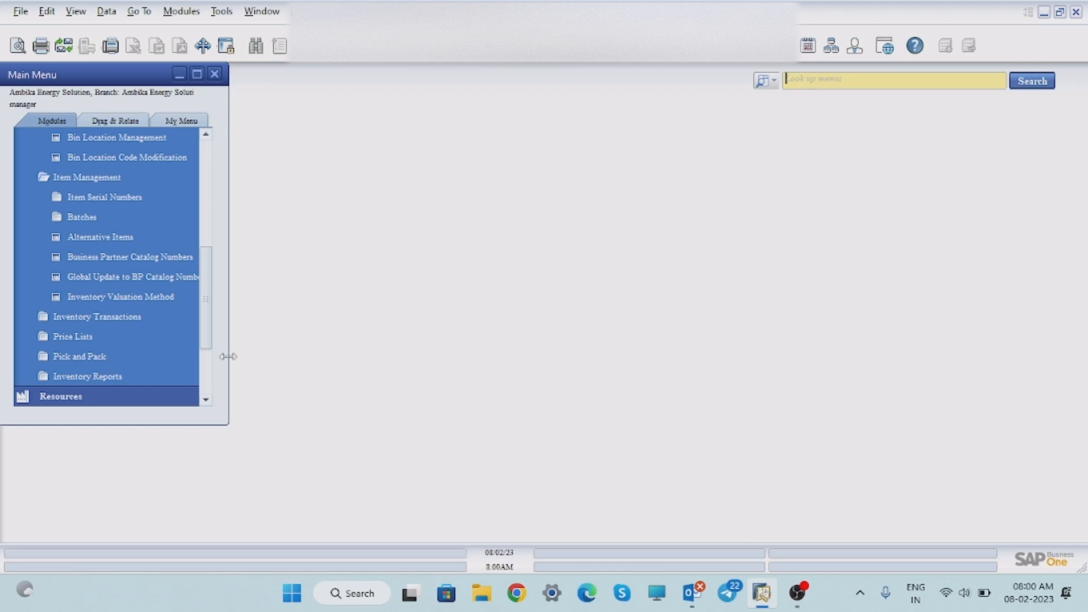
Step: Open the Locations setup form from the inventory setup under Administration
drag(212, 308, 213, 137)
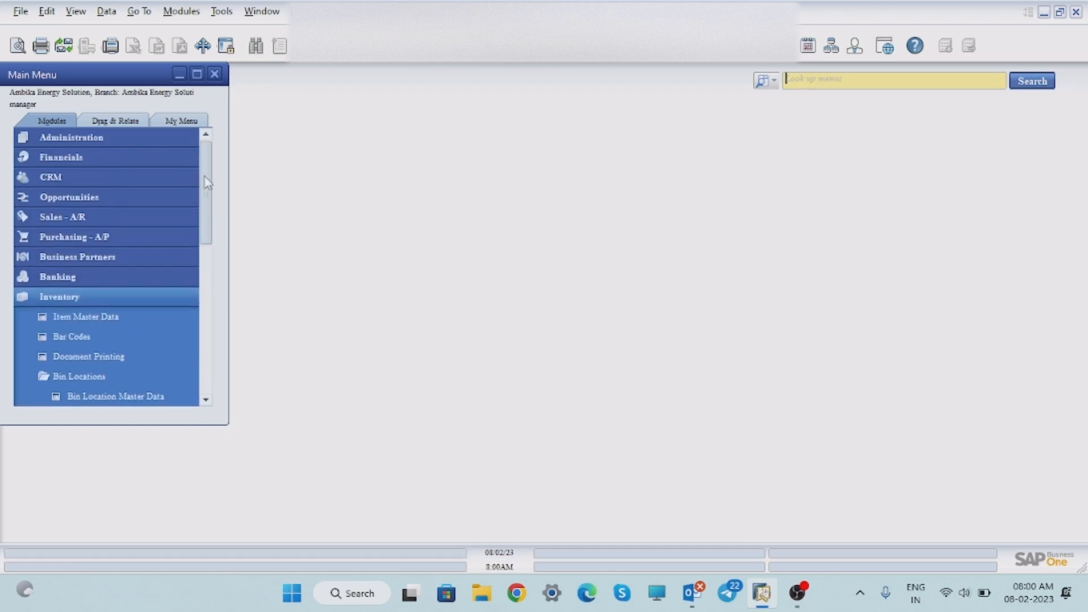
click(105, 137)
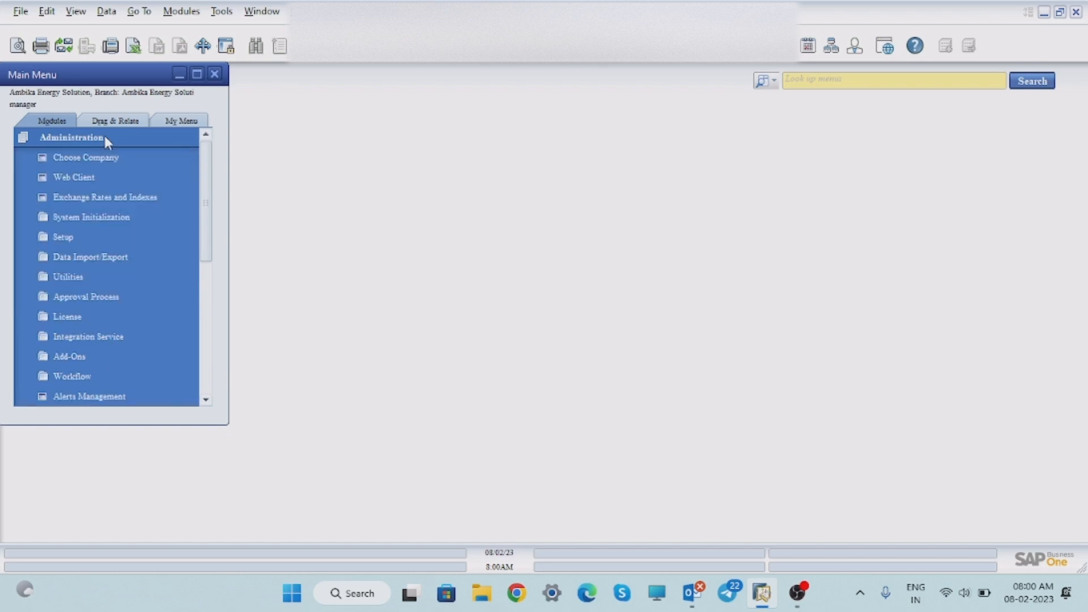
click(72, 235)
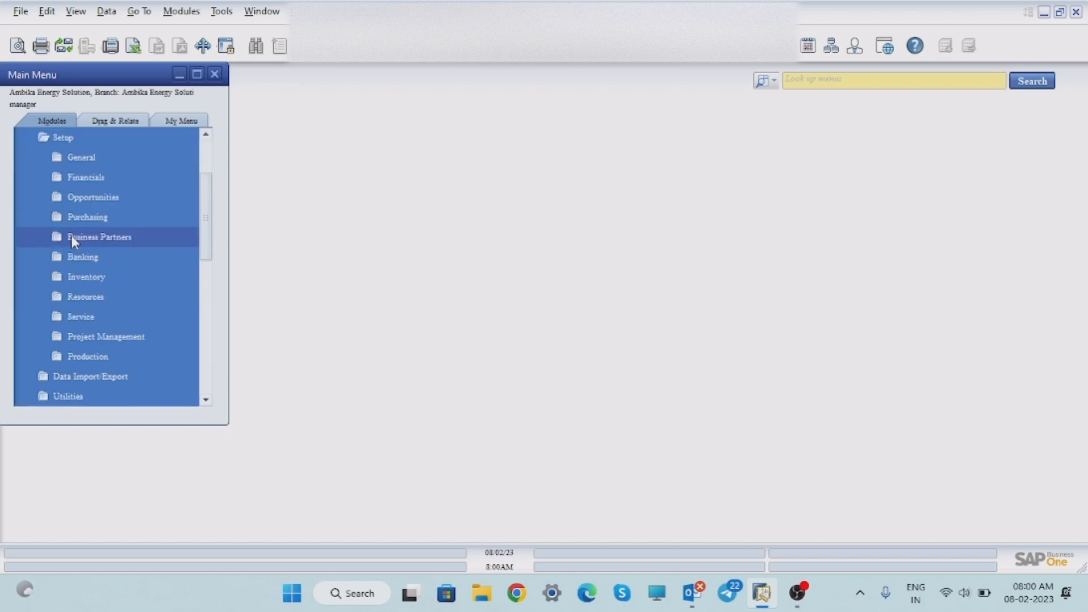
click(109, 280)
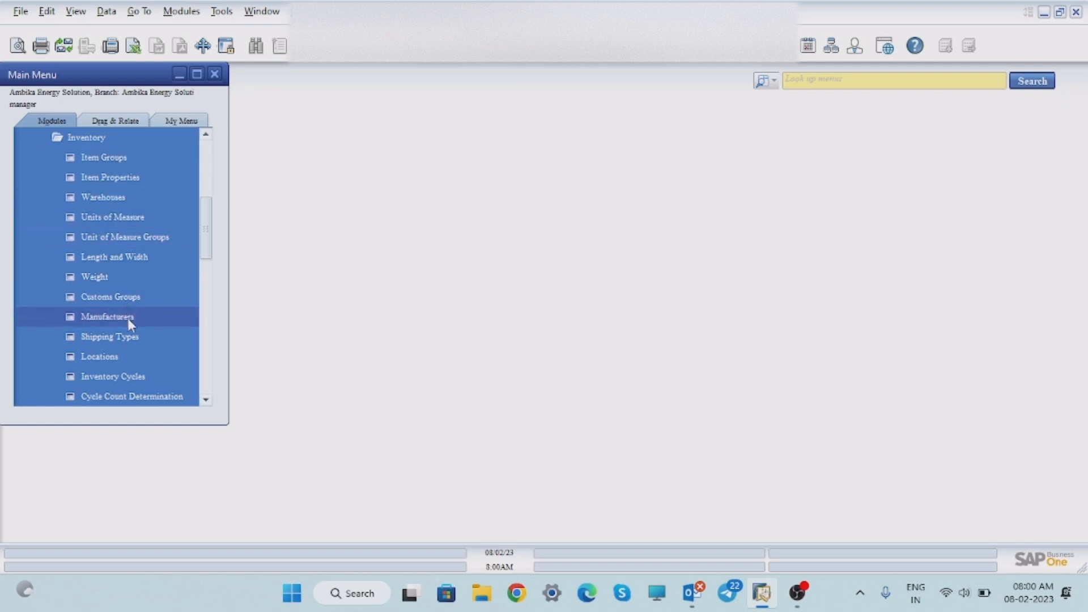
click(111, 355)
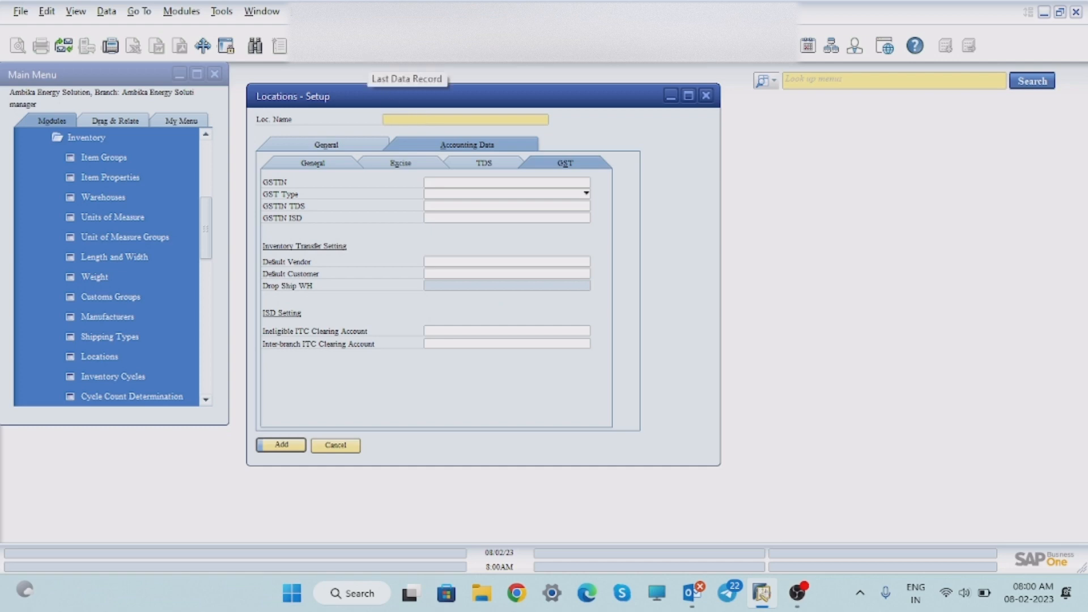
Step: Display the last saved location record and review its address details and its general and excise accounting data
click(372, 47)
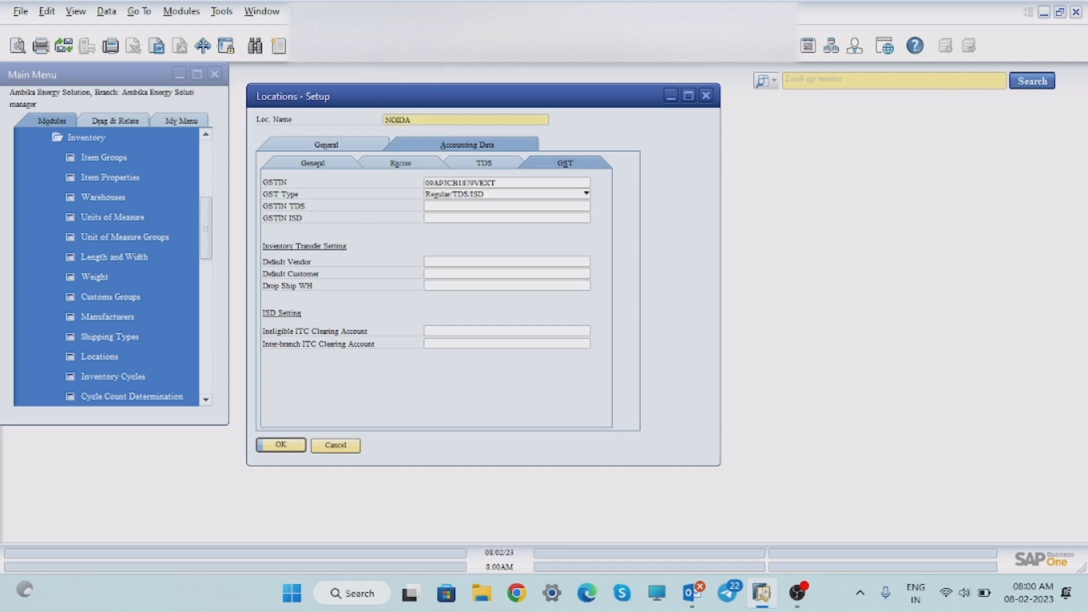
click(328, 147)
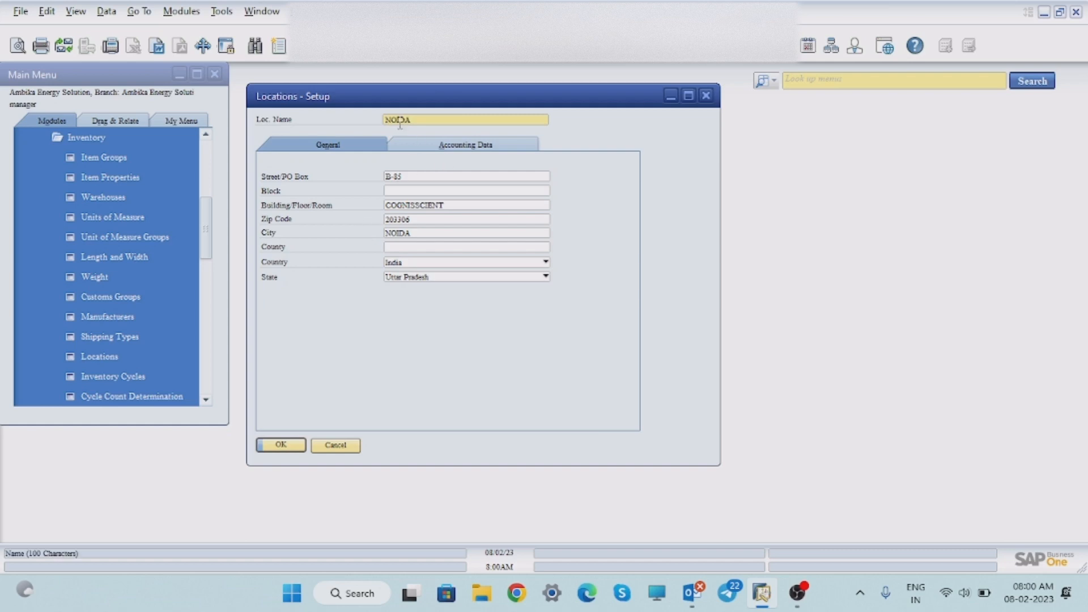
click(486, 148)
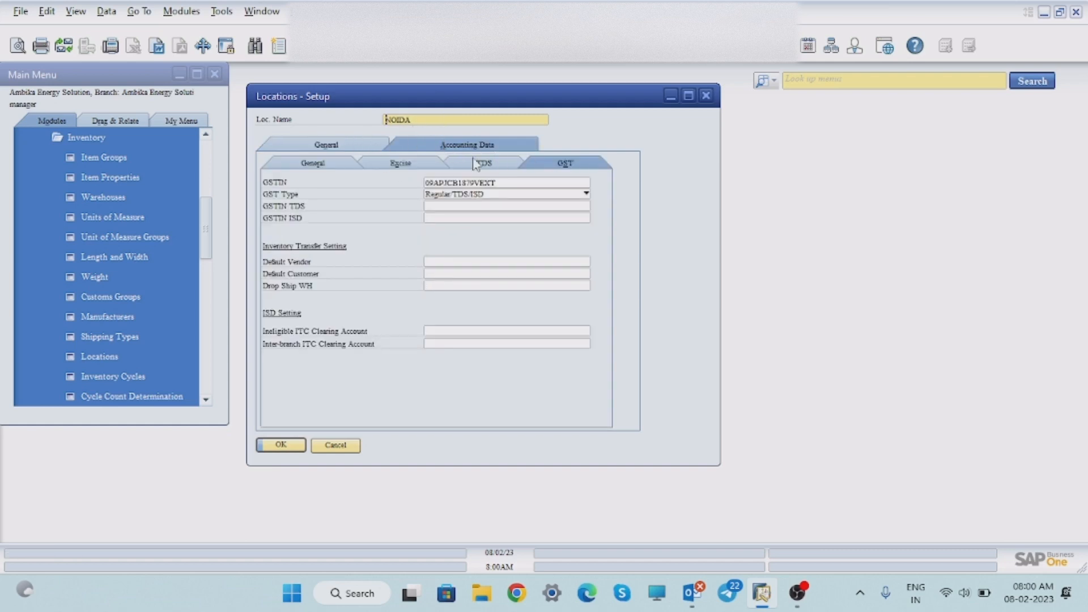
click(329, 146)
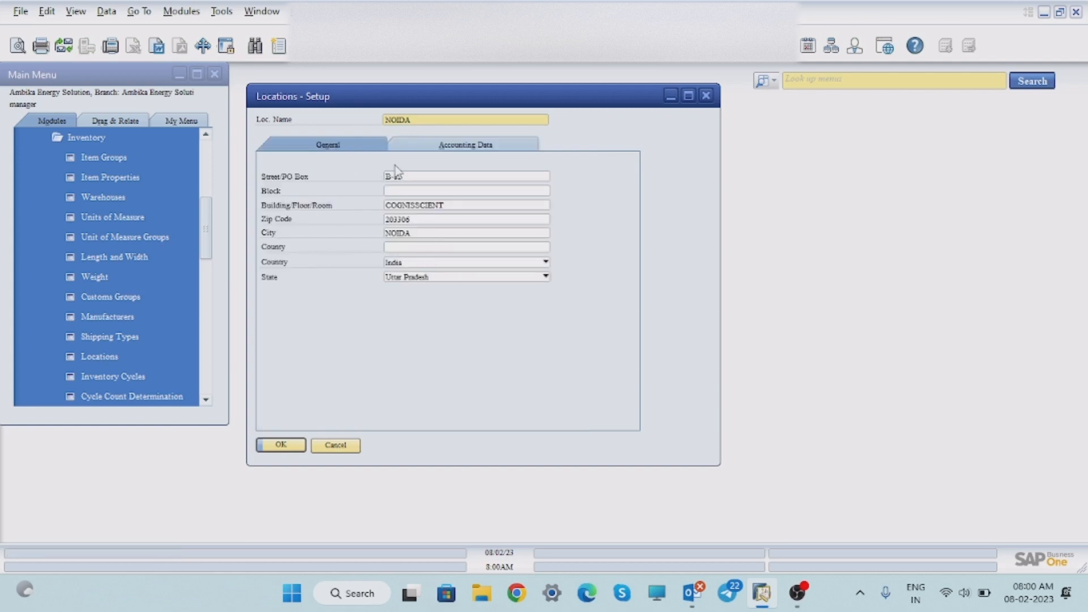
click(437, 145)
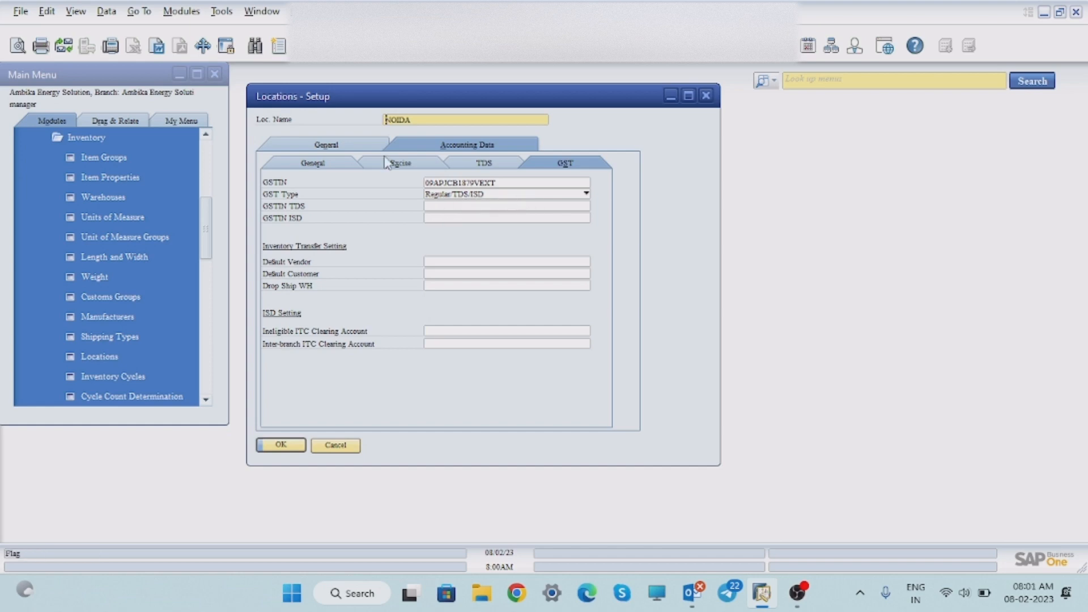
click(313, 164)
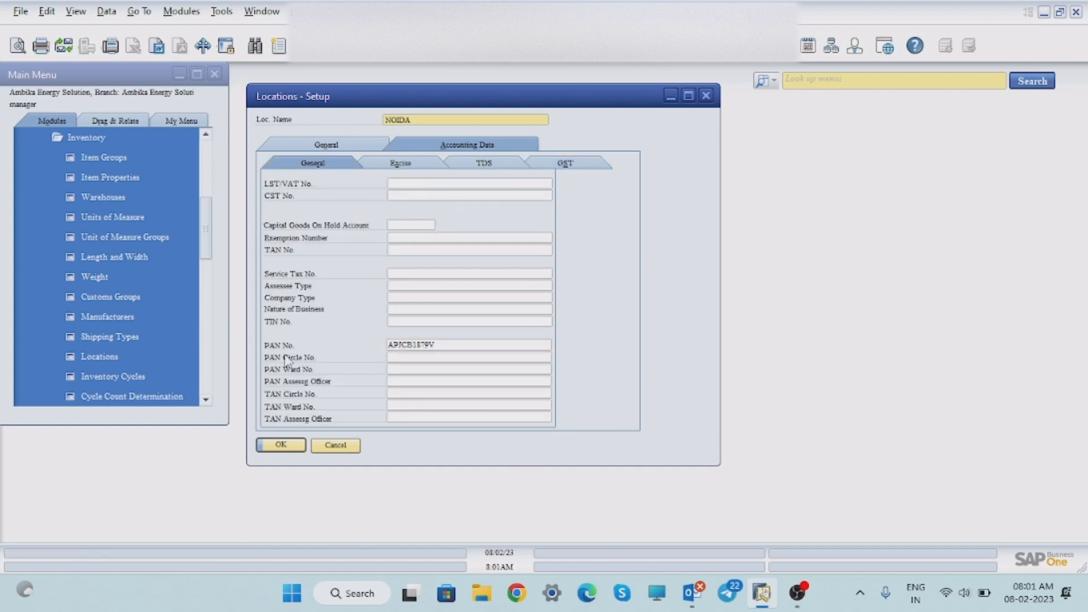
click(420, 165)
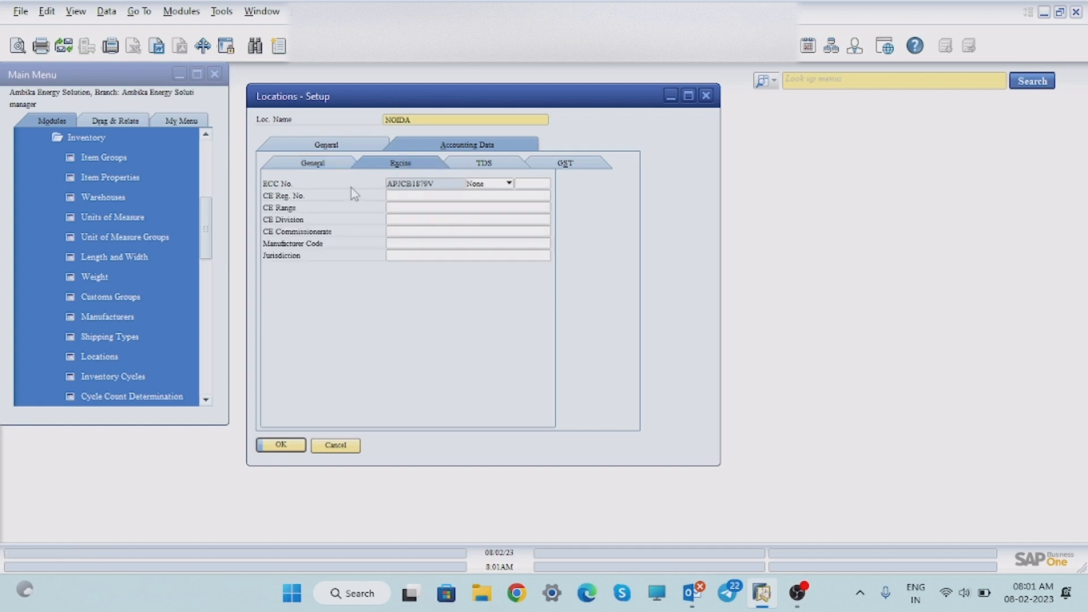
Step: Set the ECC number code of the NOIDA location to XM in its excise data
click(510, 186)
click(482, 211)
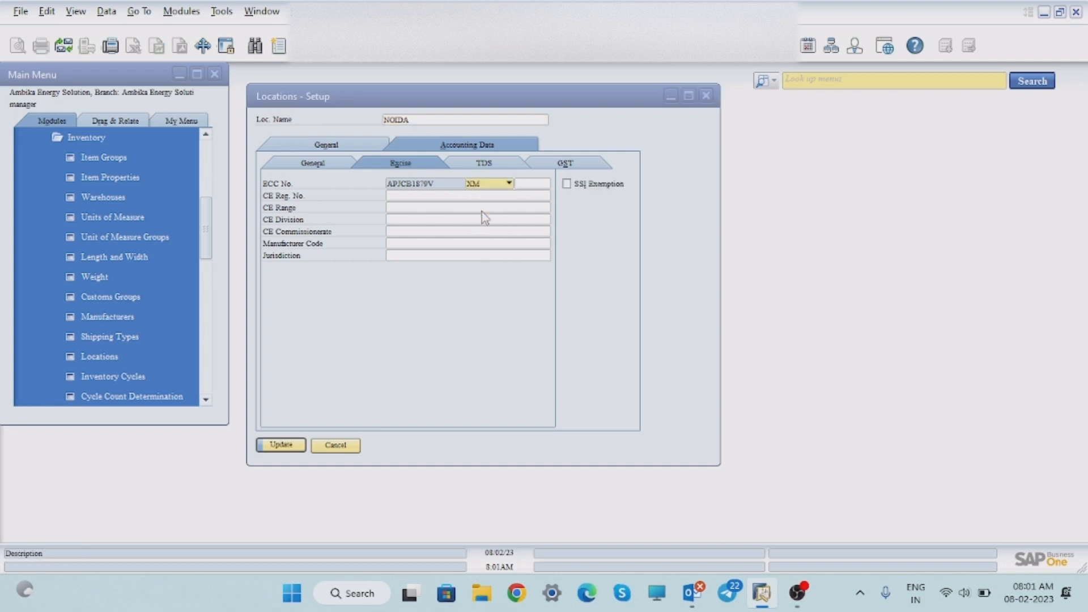
click(510, 184)
click(485, 170)
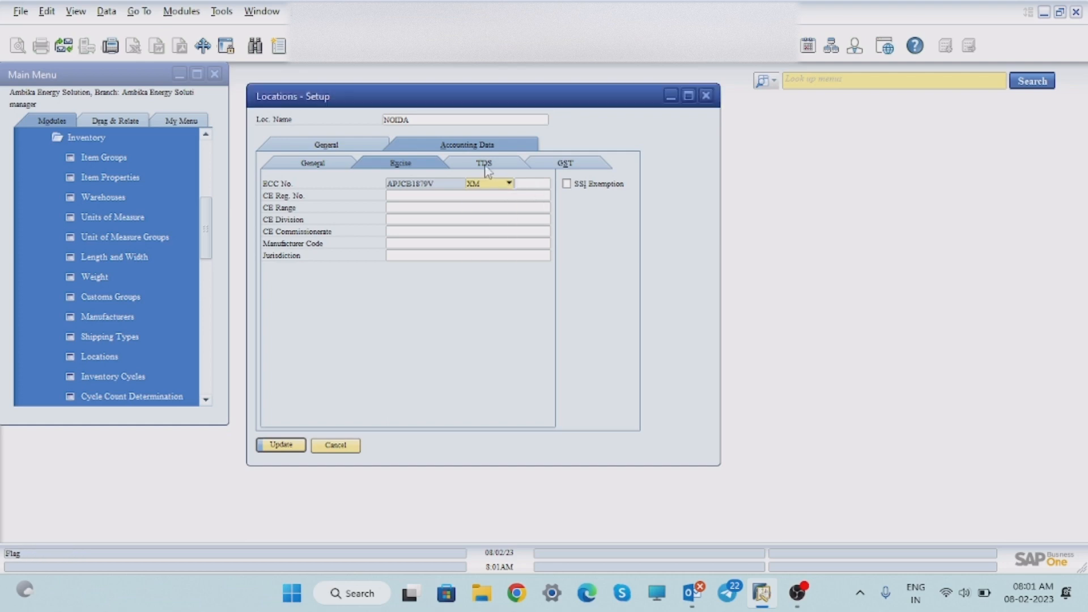
Step: Review the NOIDA location's TDS and GST data and discard the record's unsaved changes
click(486, 168)
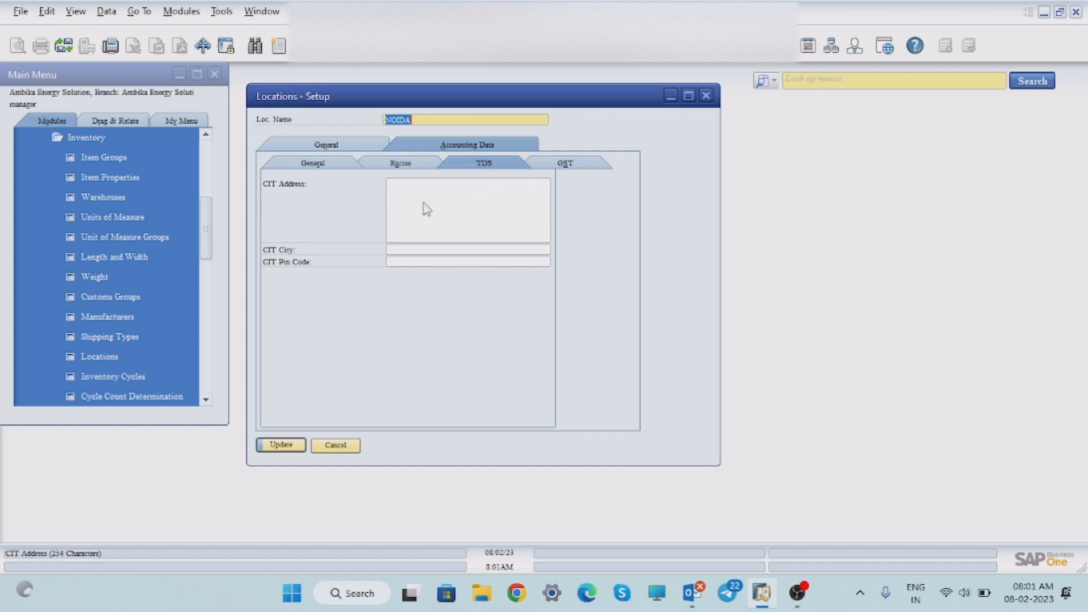
click(567, 165)
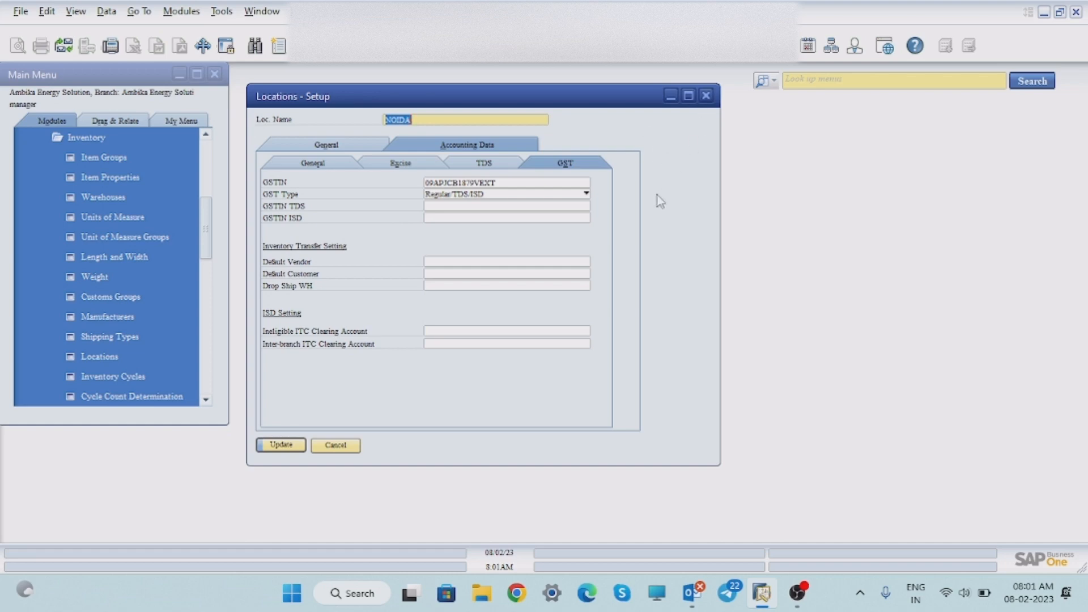
key(Escape)
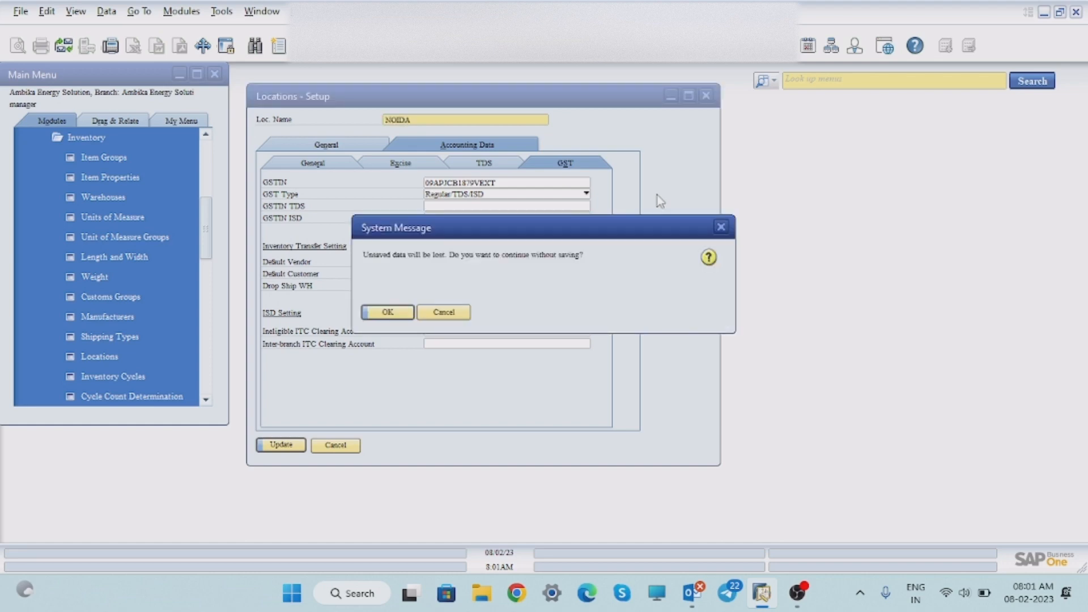
click(388, 313)
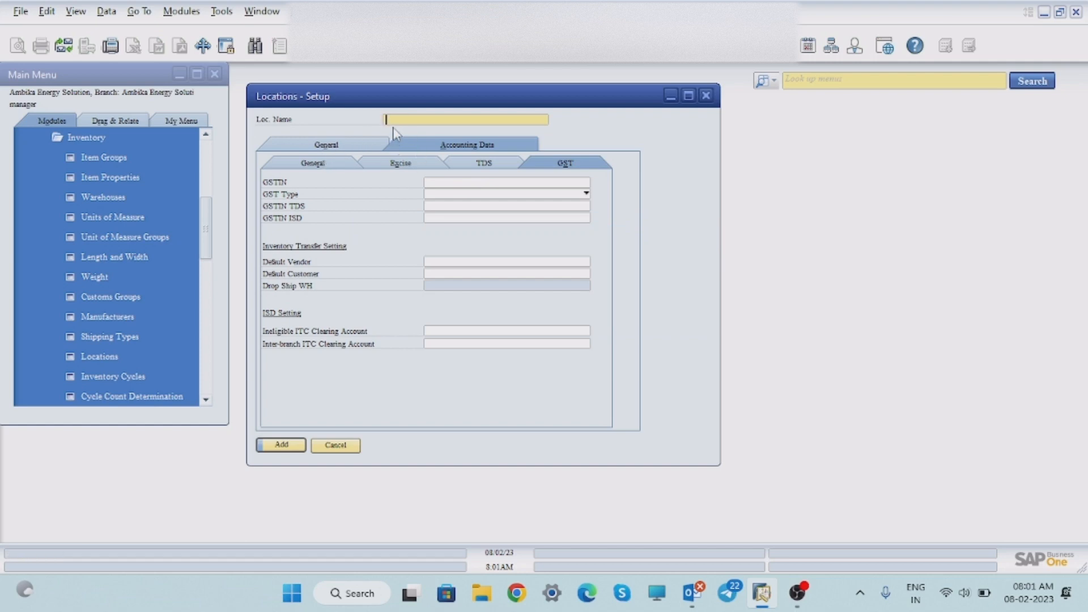
Step: Name the new location Pune and enter its street in the general address details
text(Pune)
click(307, 146)
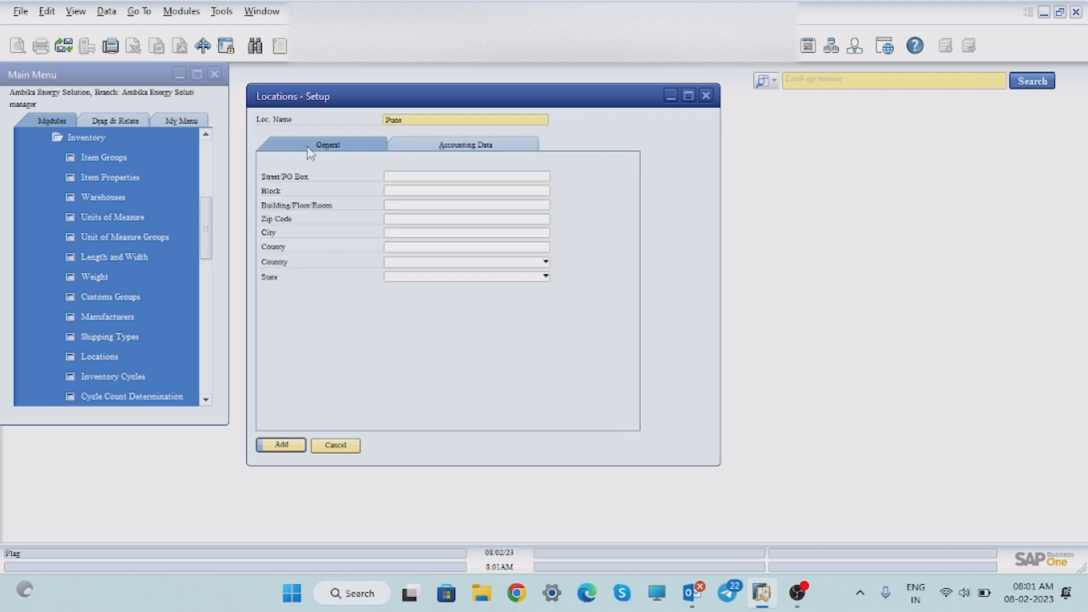
click(407, 177)
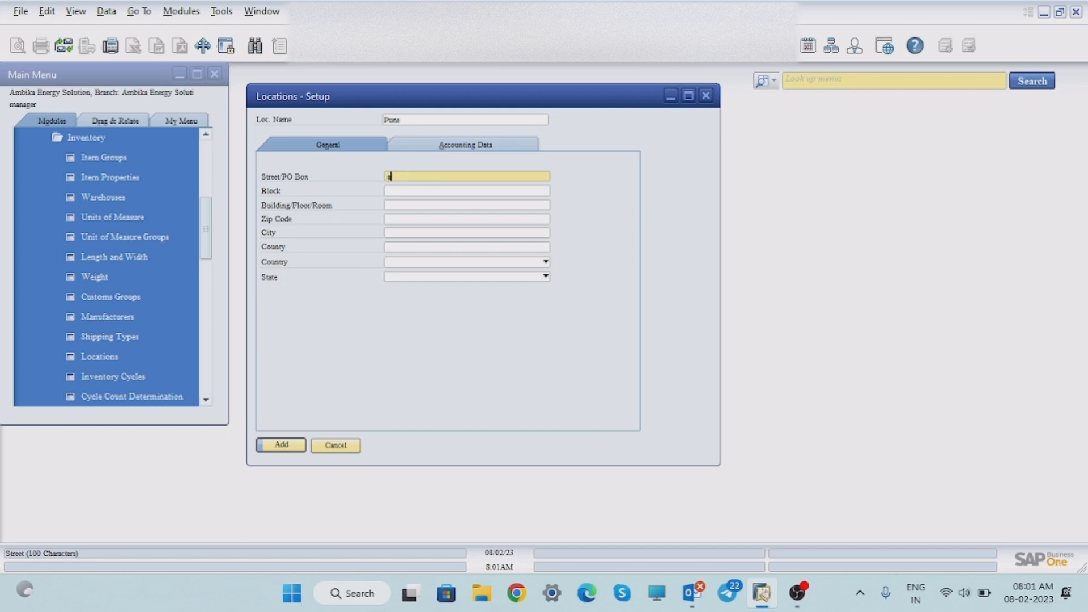
text(A)
key(BackSpace)
text(City Road)
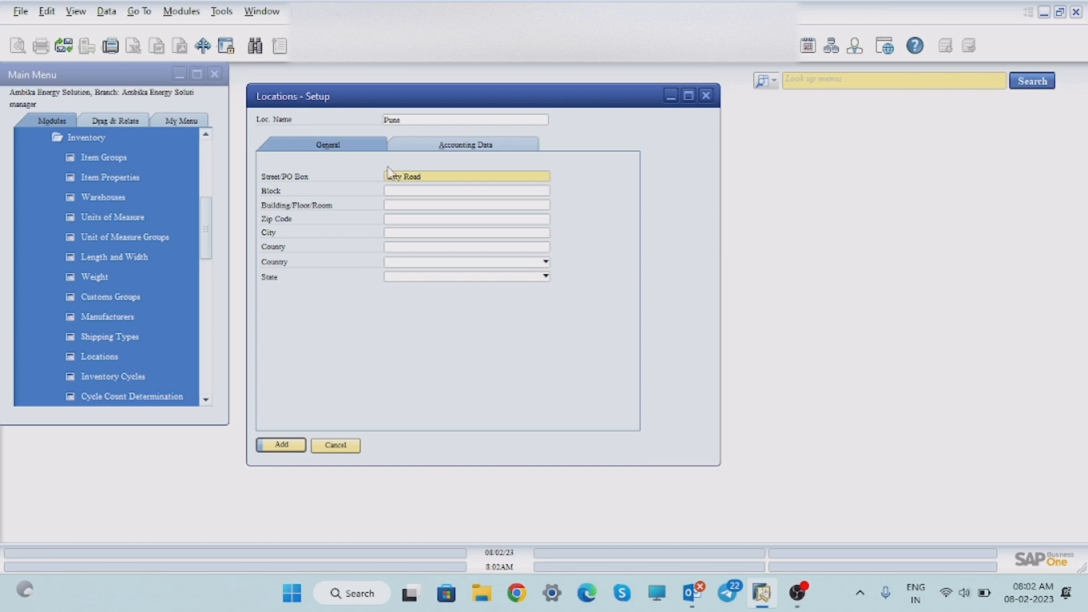
Step: Fill in the block, building/floor and zip code of the Pune location's address
click(397, 193)
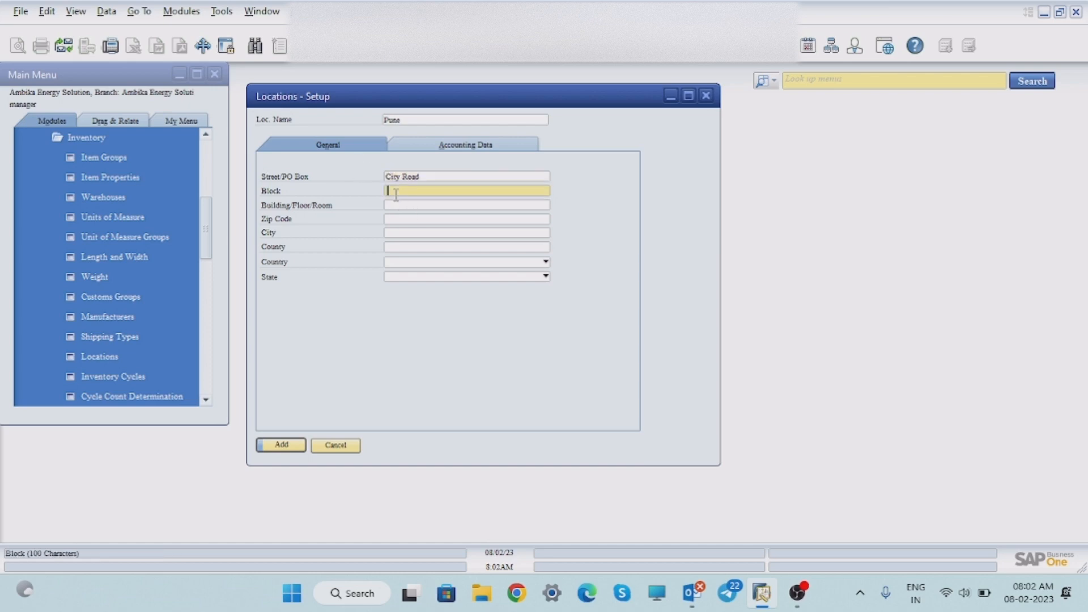
text(A)
click(401, 206)
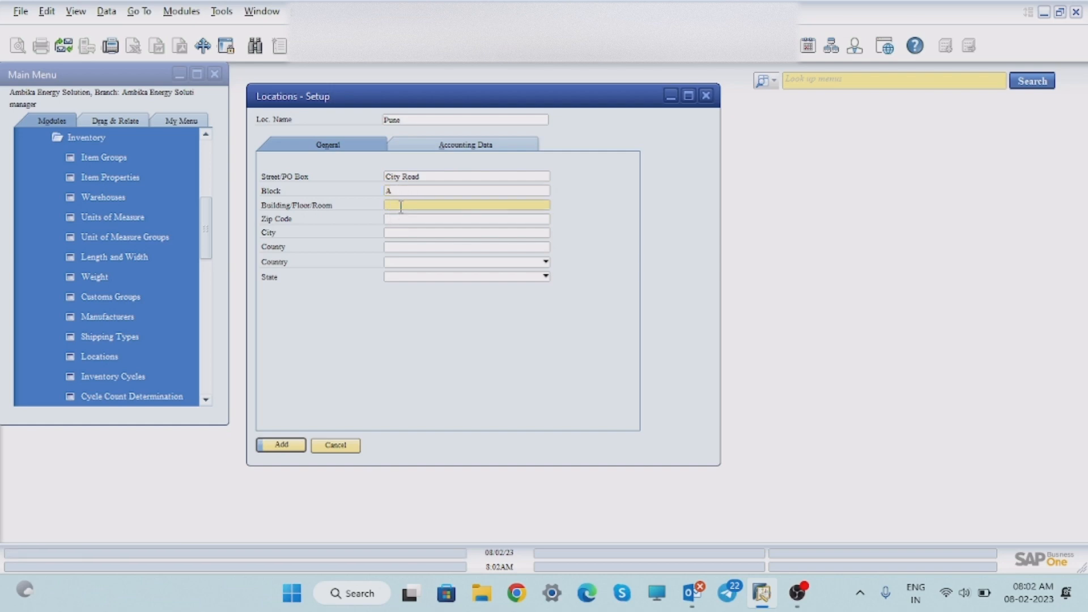
text(1t)
text(st)
click(399, 220)
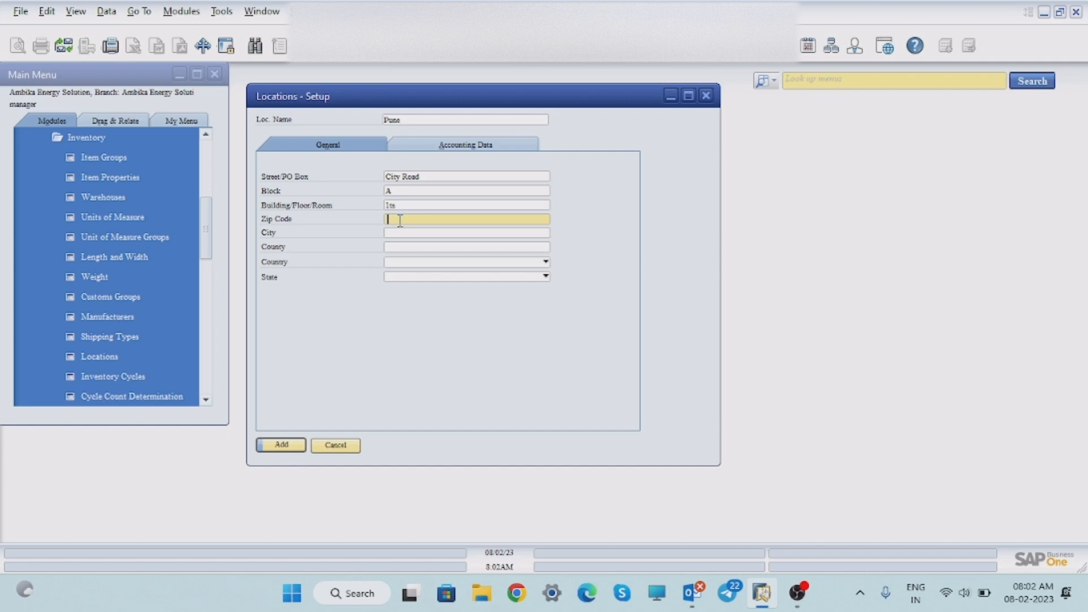
text(111045)
Step: Set the Pune location's country to India and its state to Maharashtra in the general address details
click(431, 263)
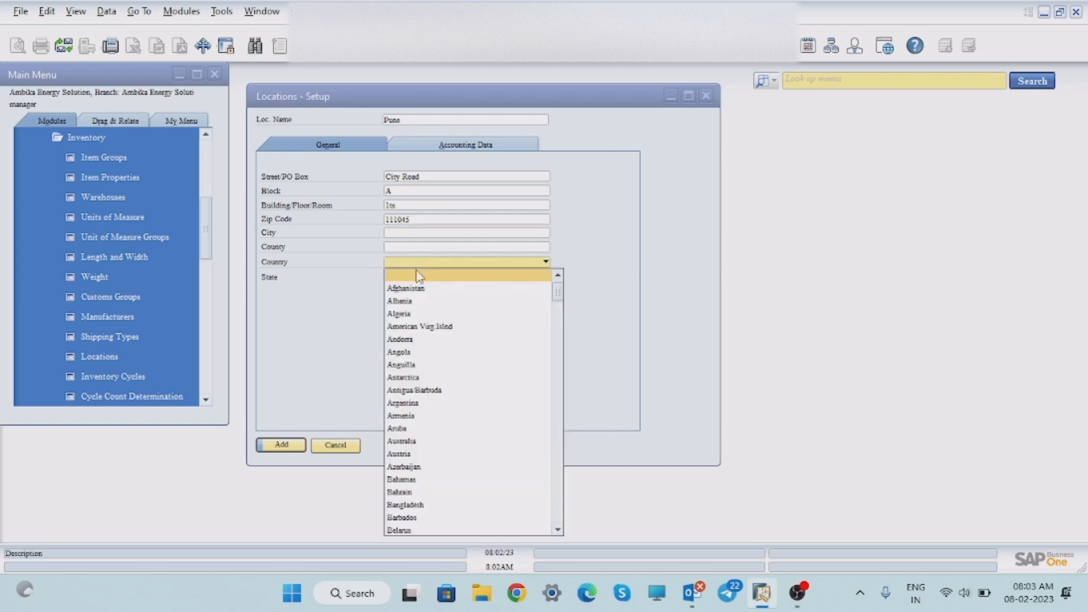
key(i)
click(403, 289)
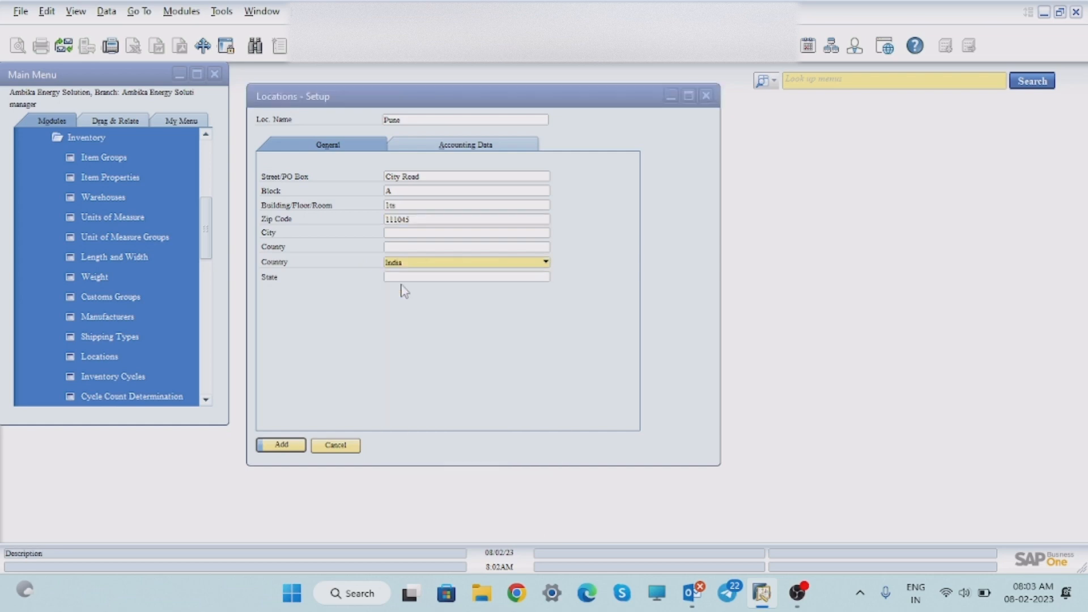
click(444, 278)
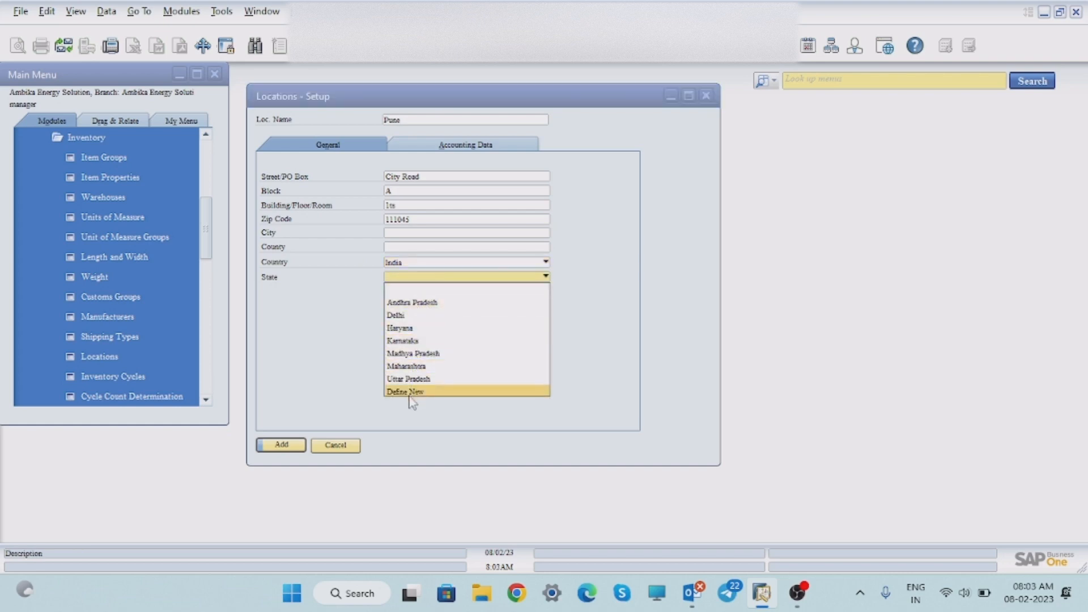
click(410, 367)
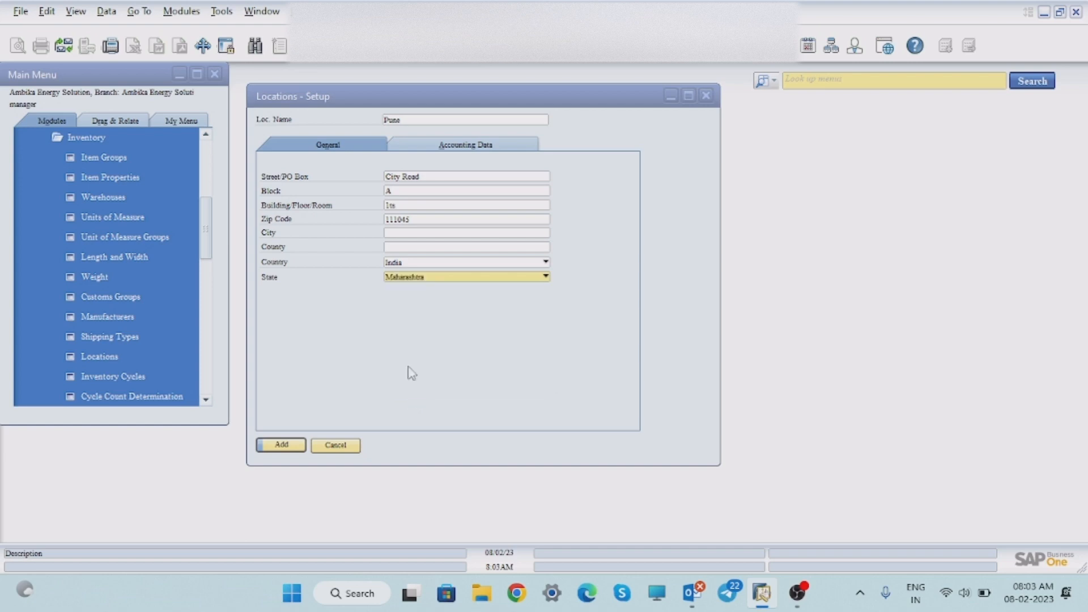
Step: Enter the Pune location's GSTIN in its GST accounting data and set the GST type to Regular/TDS/ISD
click(474, 147)
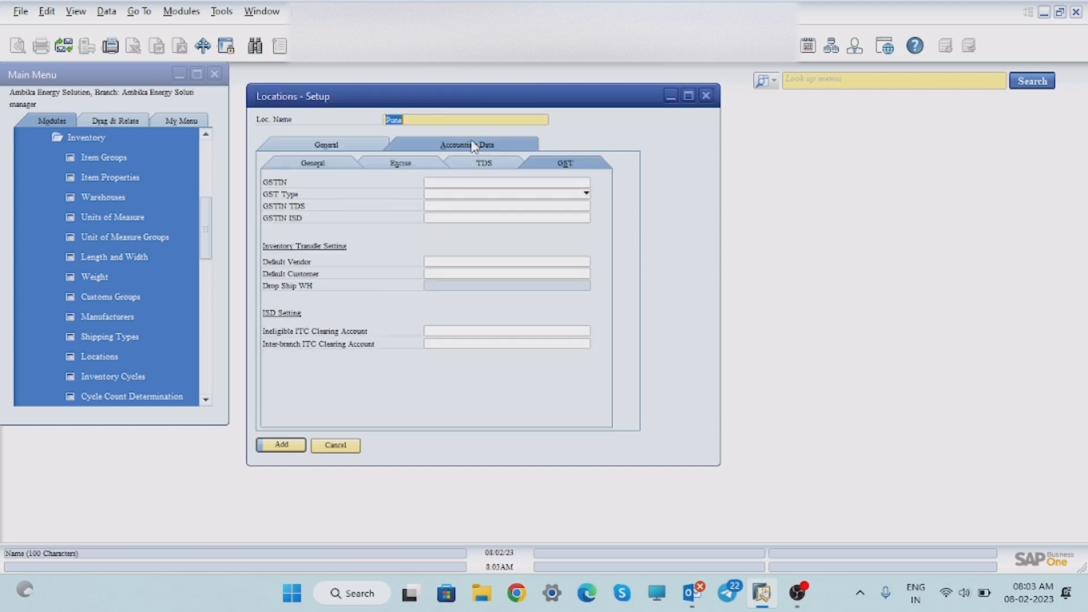
click(475, 194)
click(469, 192)
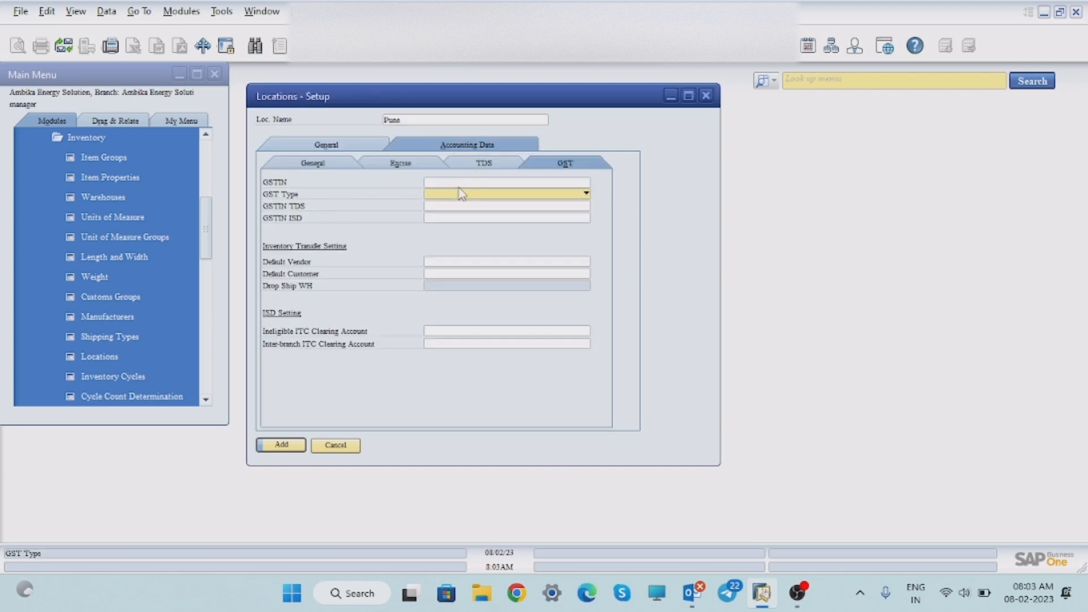
click(460, 183)
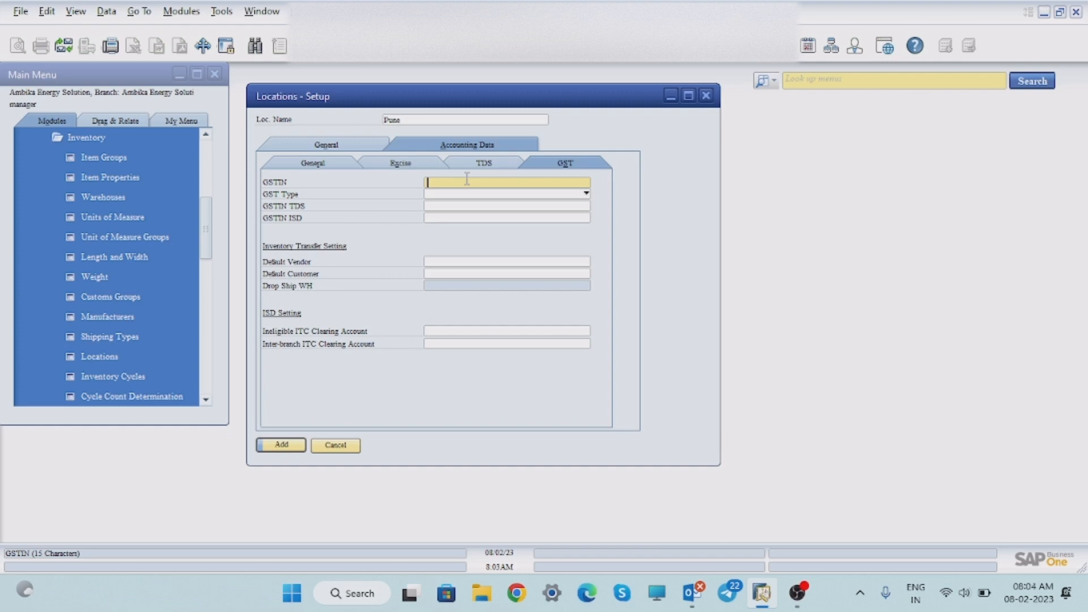
text(27ABCDE1234F1ZA5)
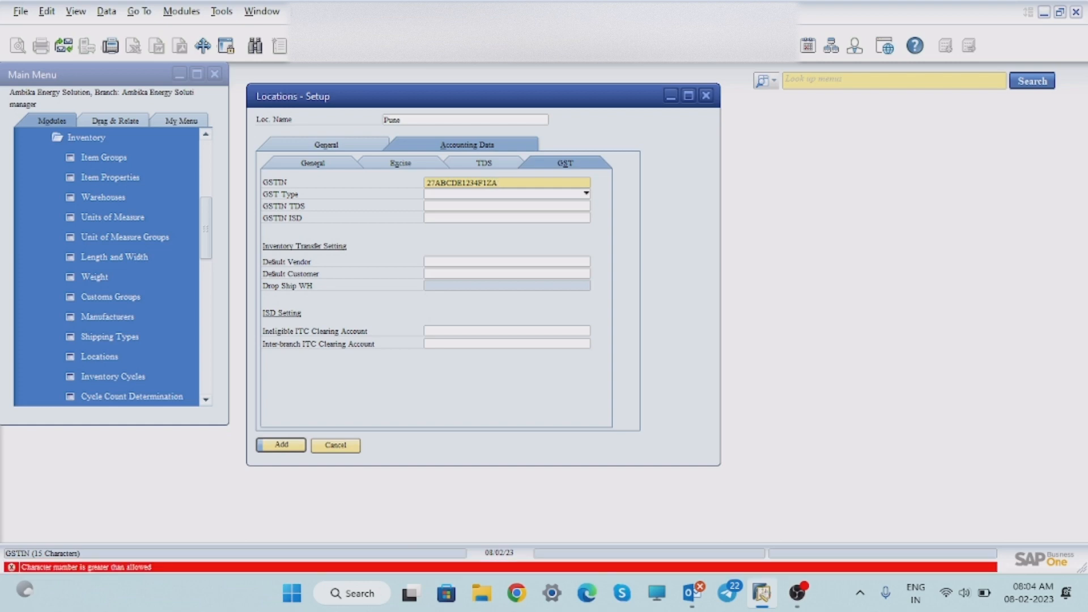
key(BackSpace)
click(472, 199)
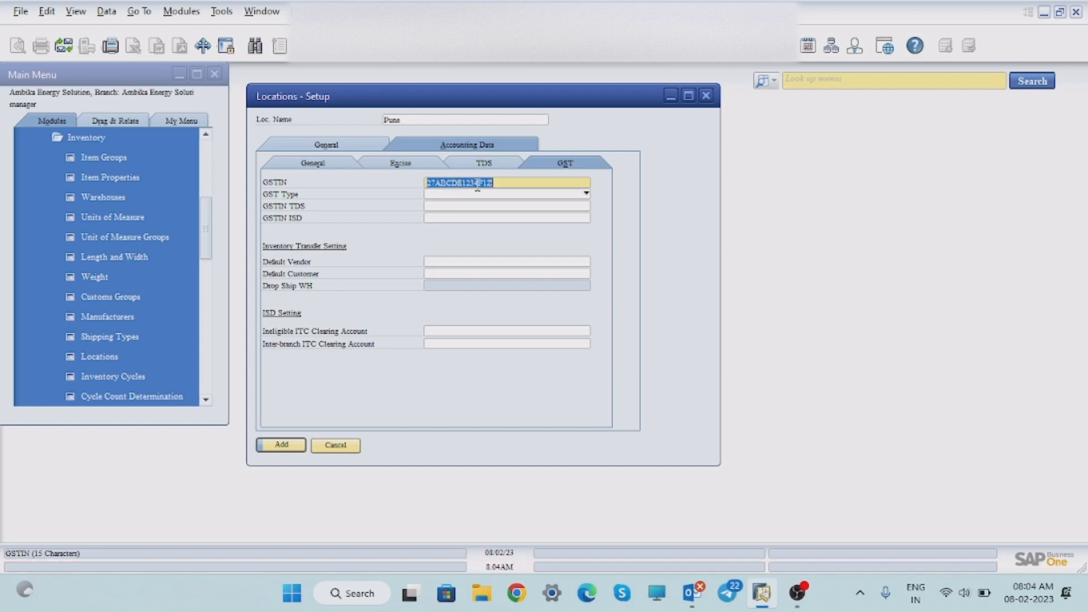
click(496, 183)
text(S)
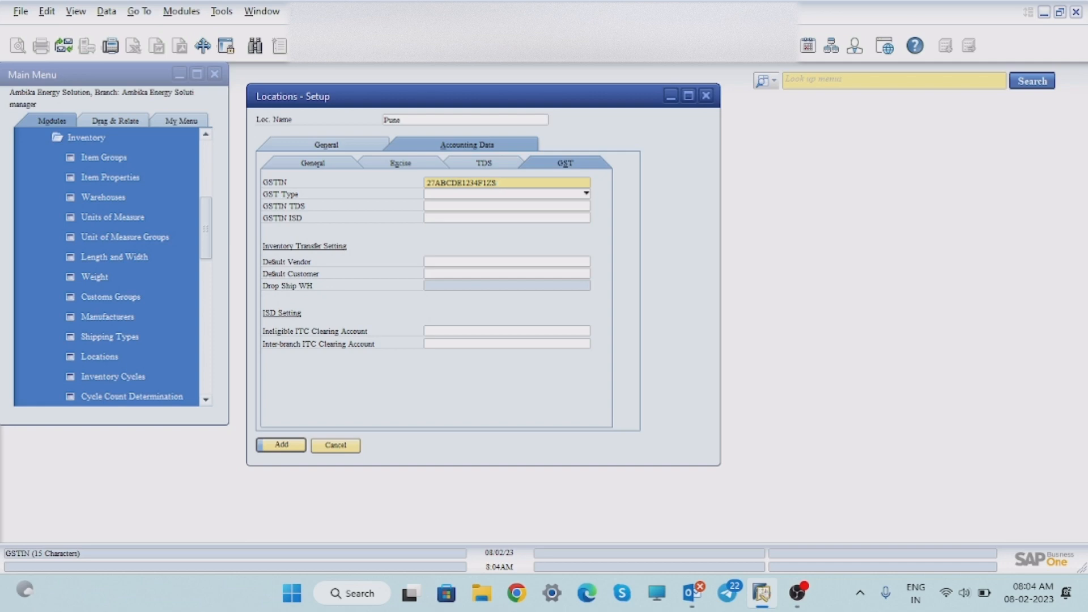
text(S)
click(447, 194)
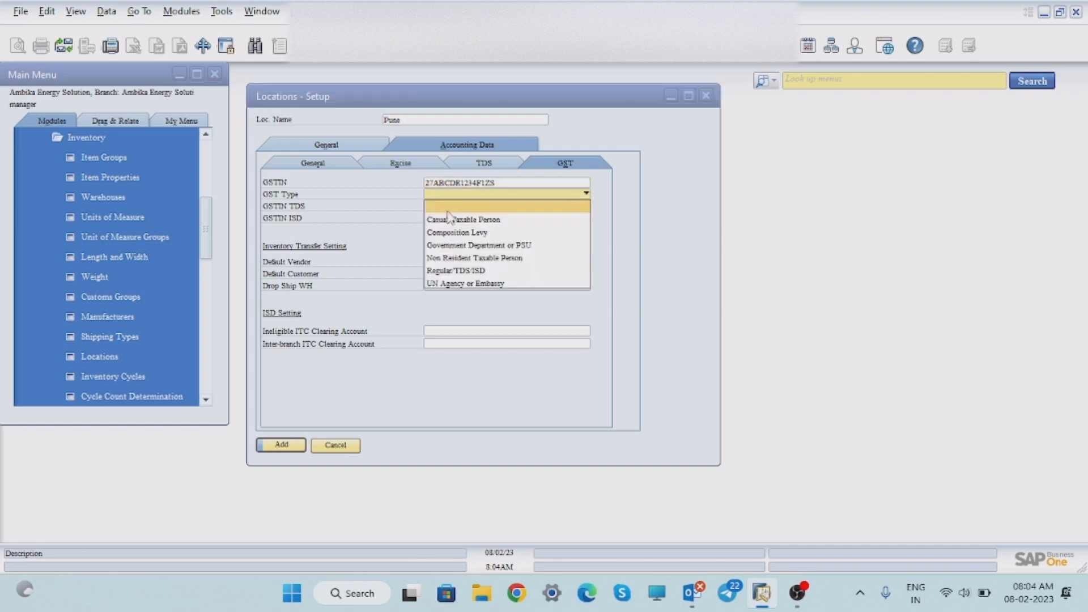
click(462, 271)
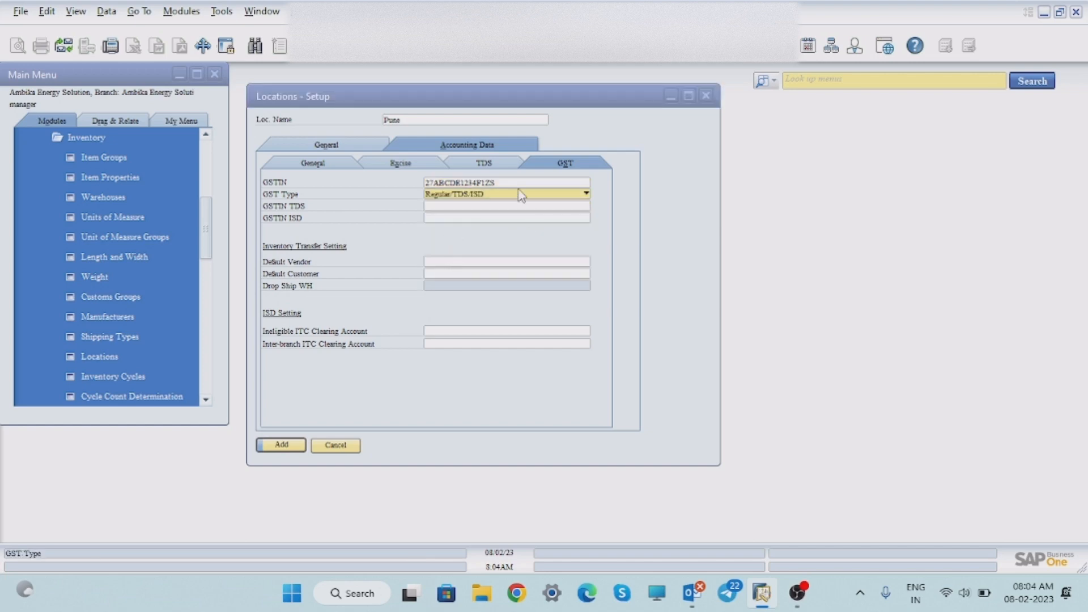
Step: Check the Pune location's TDS data and set the ECC number code to None in its excise data
click(492, 166)
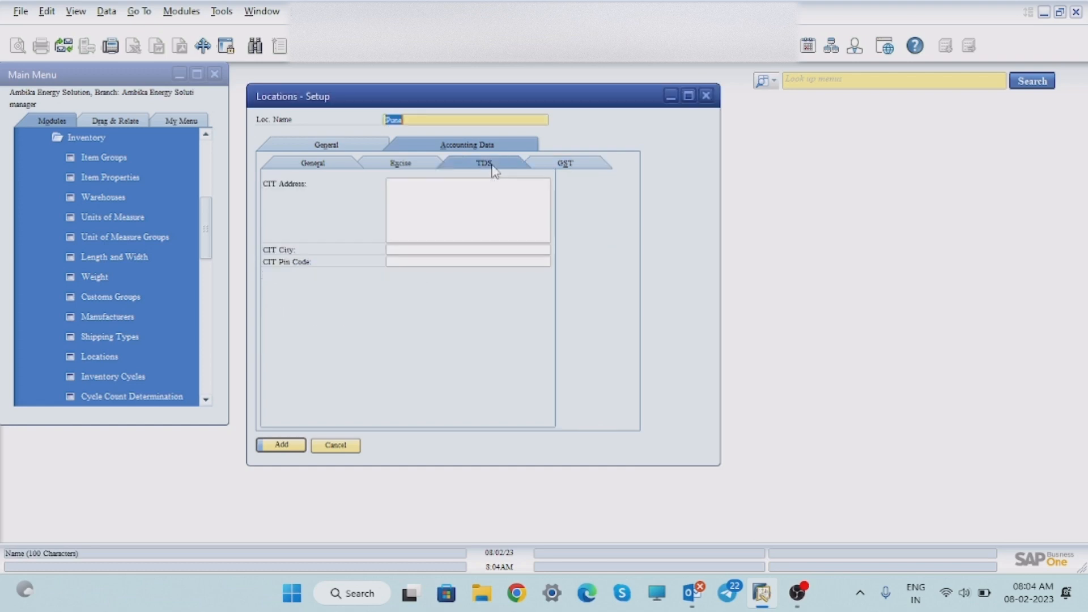
click(428, 193)
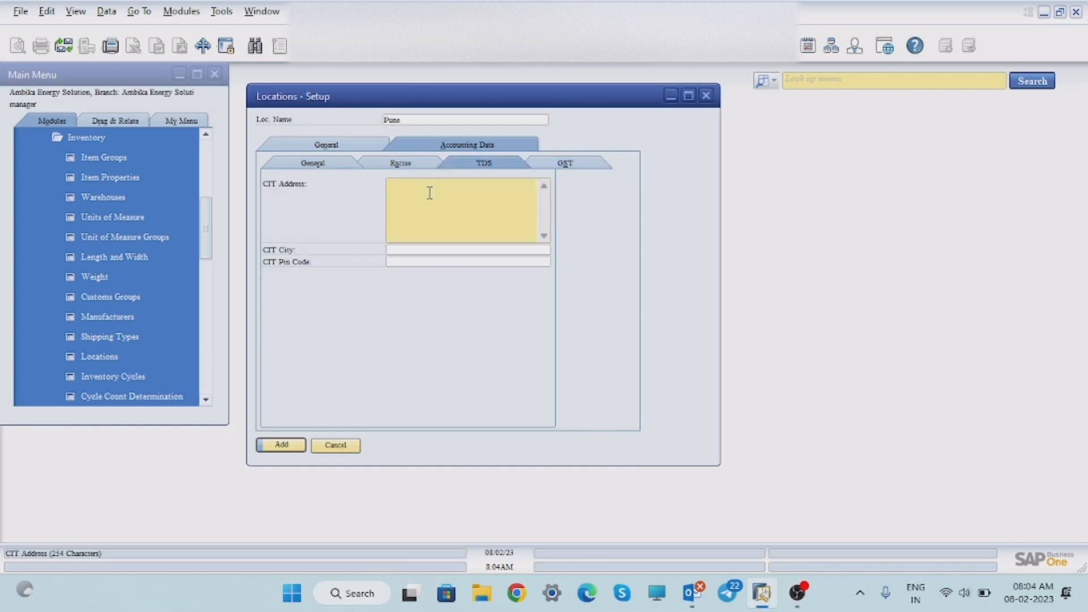
click(408, 166)
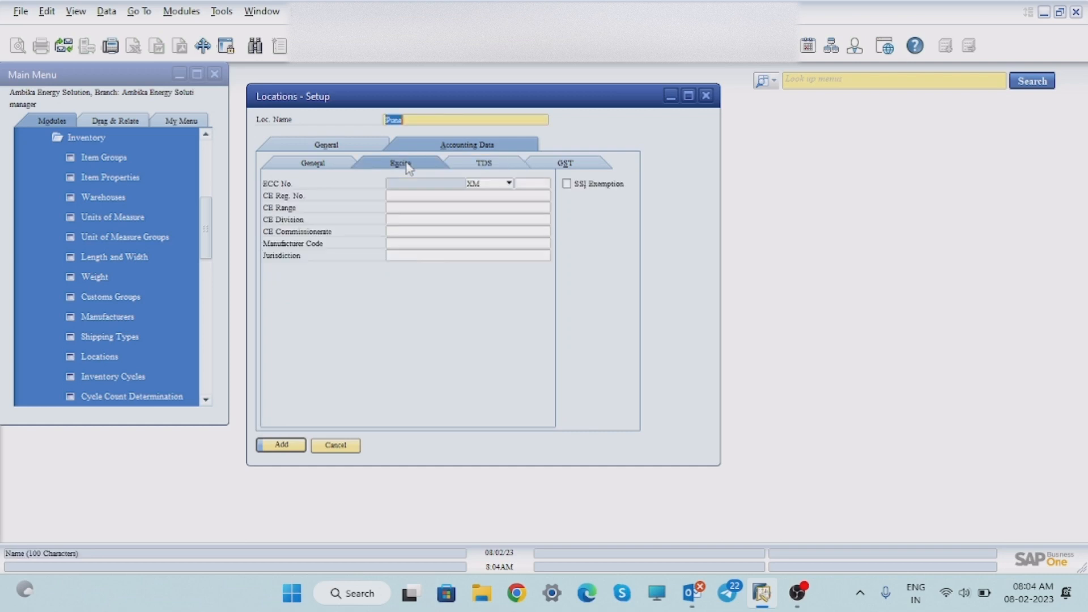
click(510, 183)
click(493, 198)
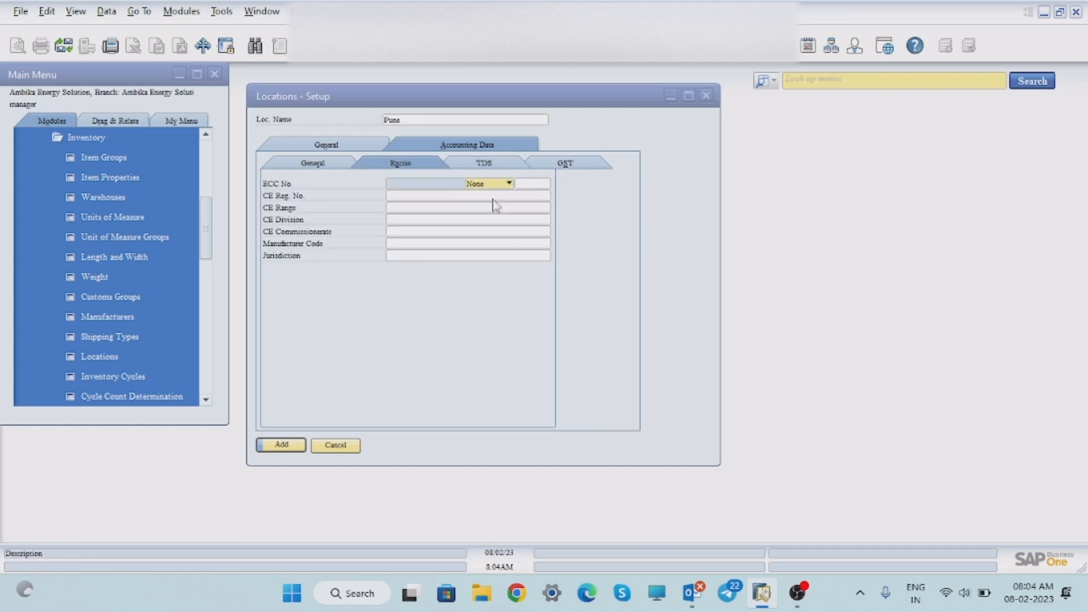
Step: Copy the Pune location's GSTIN for use in the PAN number field of the general accounting data
click(335, 164)
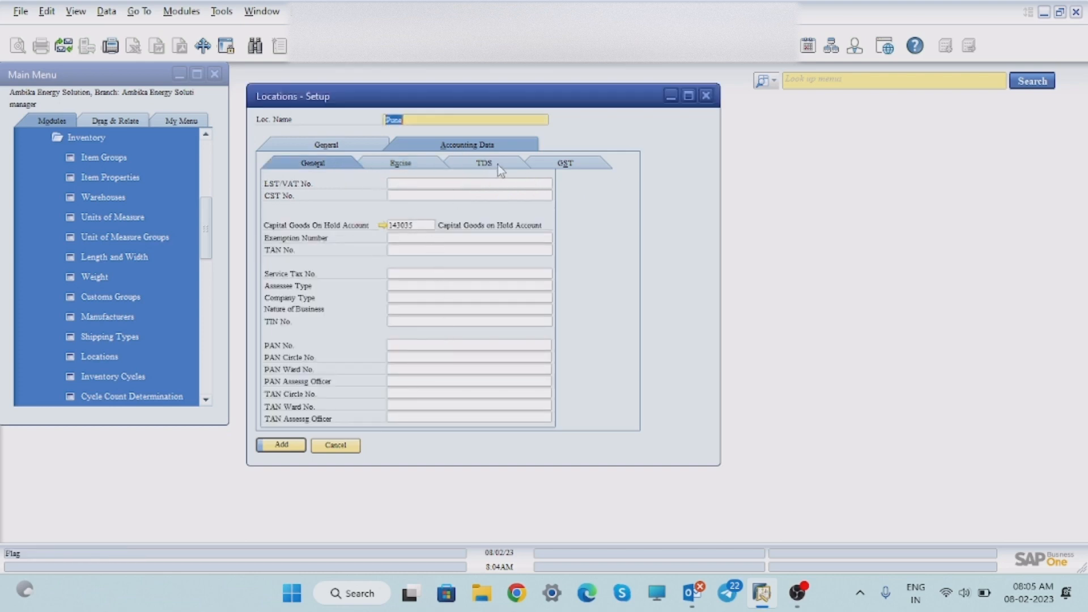
click(588, 167)
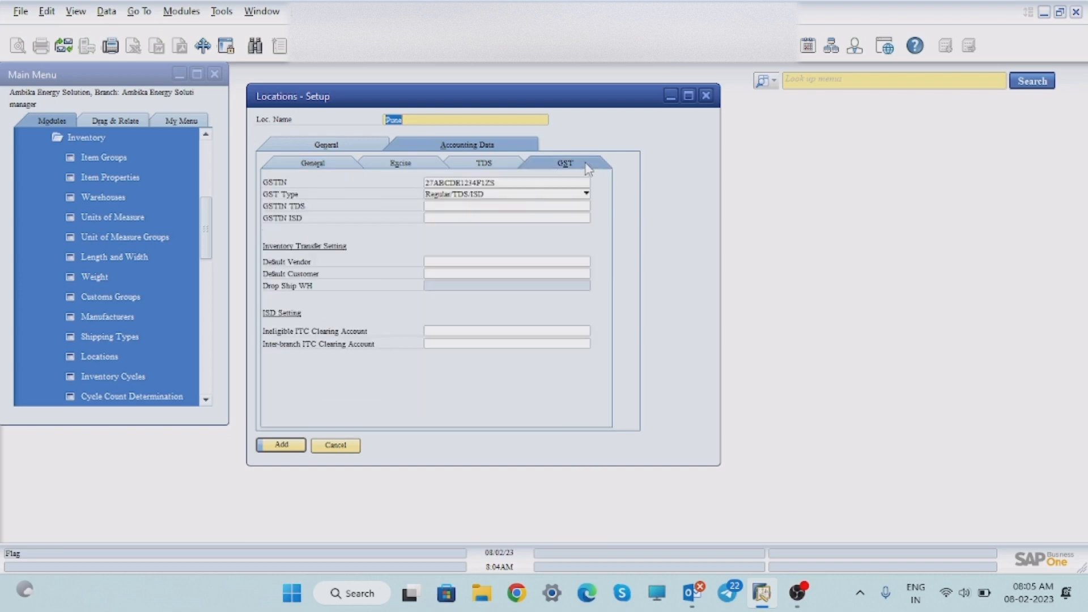
click(442, 185)
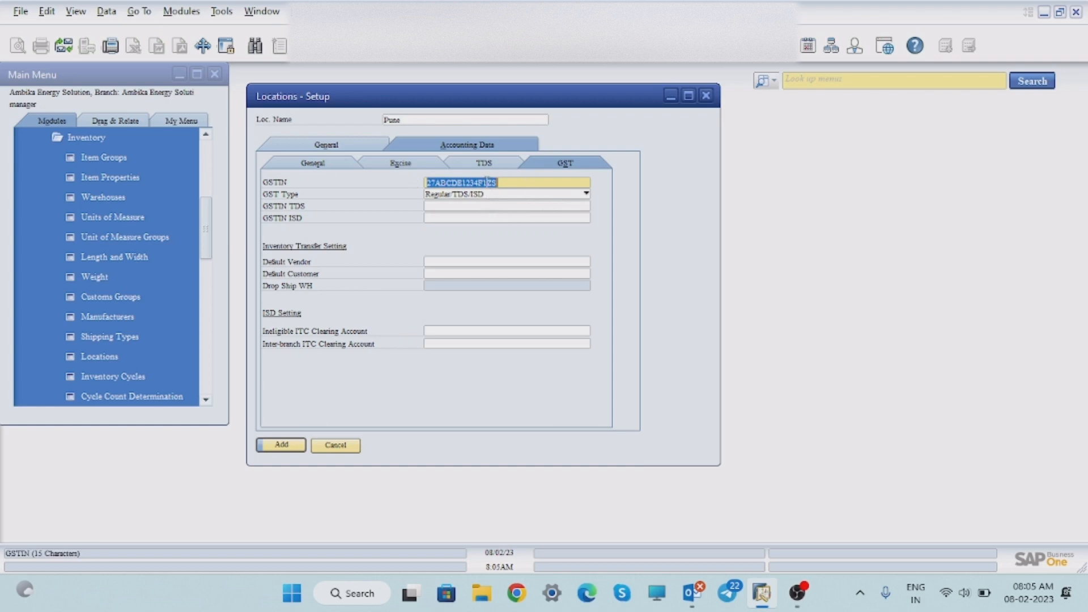
click(313, 165)
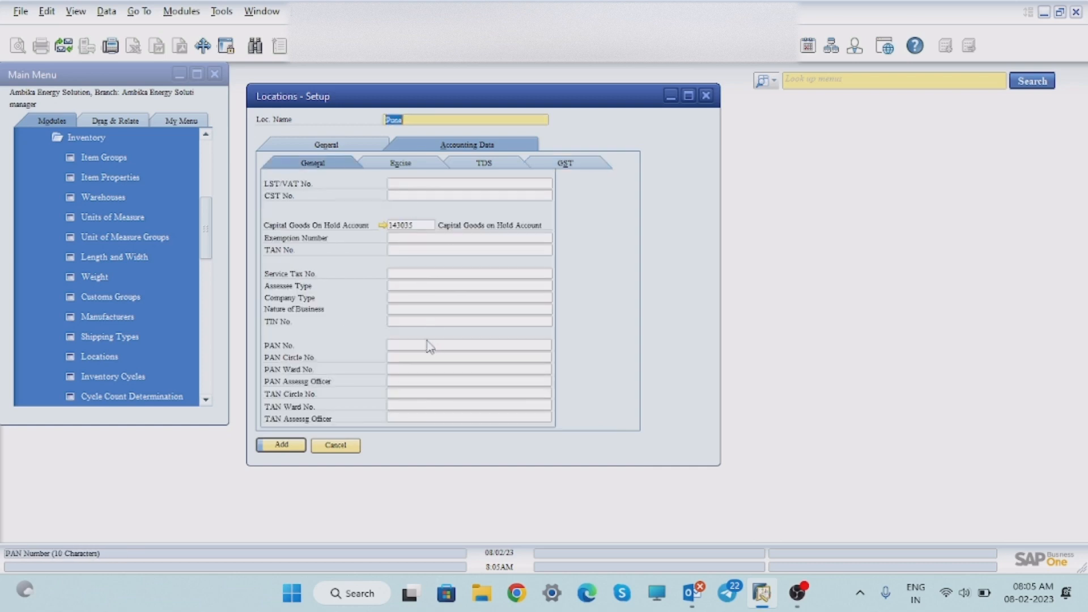
click(400, 346)
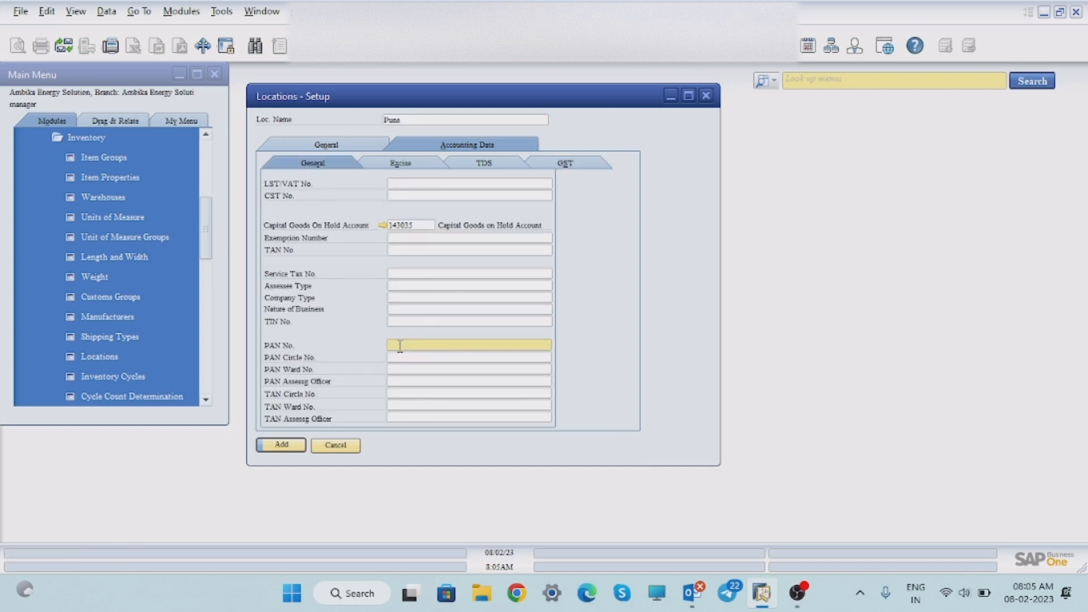
Step: Try to fill the PAN number from the copied GSTIN with its two leading digits removed
text(27ABCDE123)
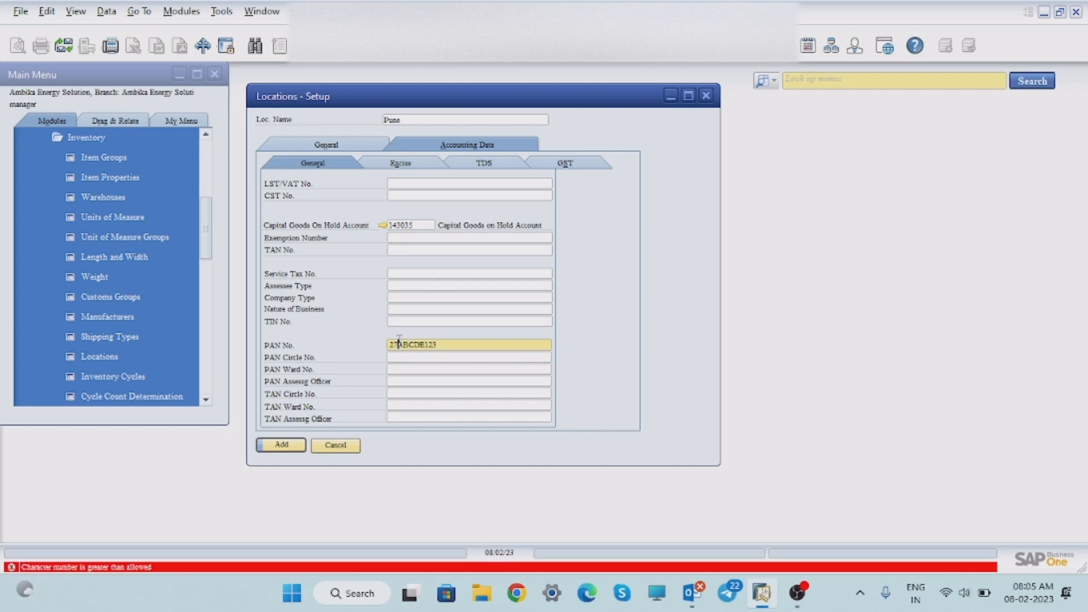
key(BackSpace)
key(BackSpace)
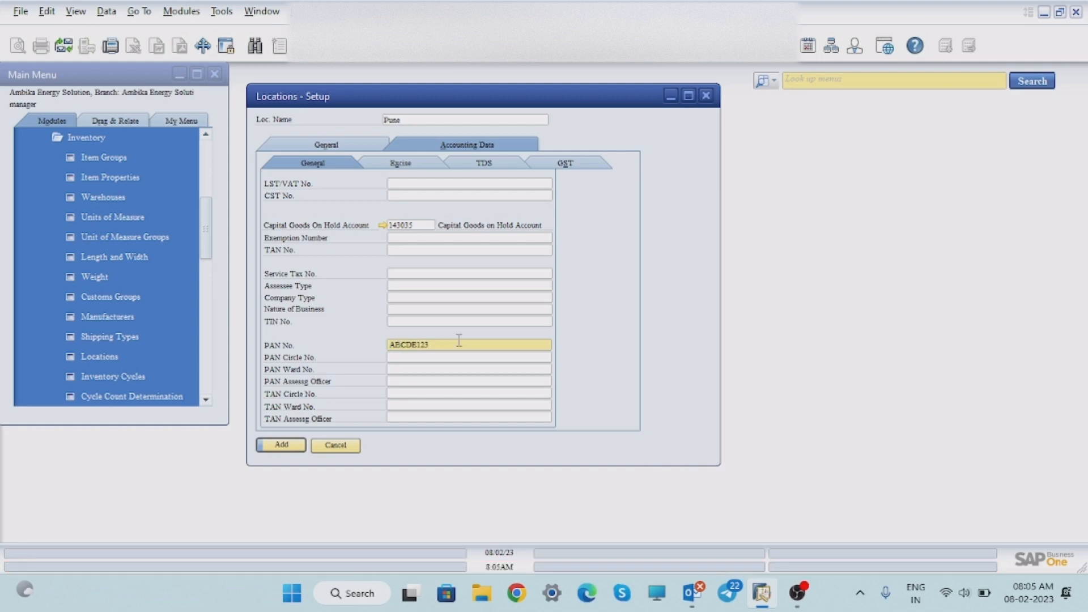
click(573, 162)
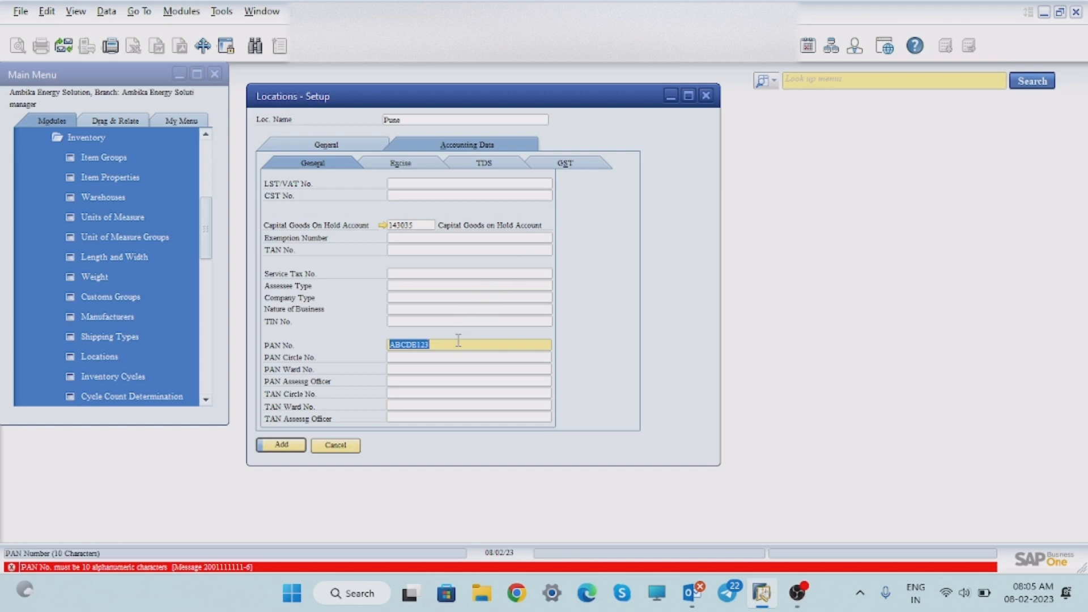
key(BackSpace)
Step: Enter the full ten-character PAN number from the GSTIN, add the Pune location and close the setup form
text(27ABCDE123)
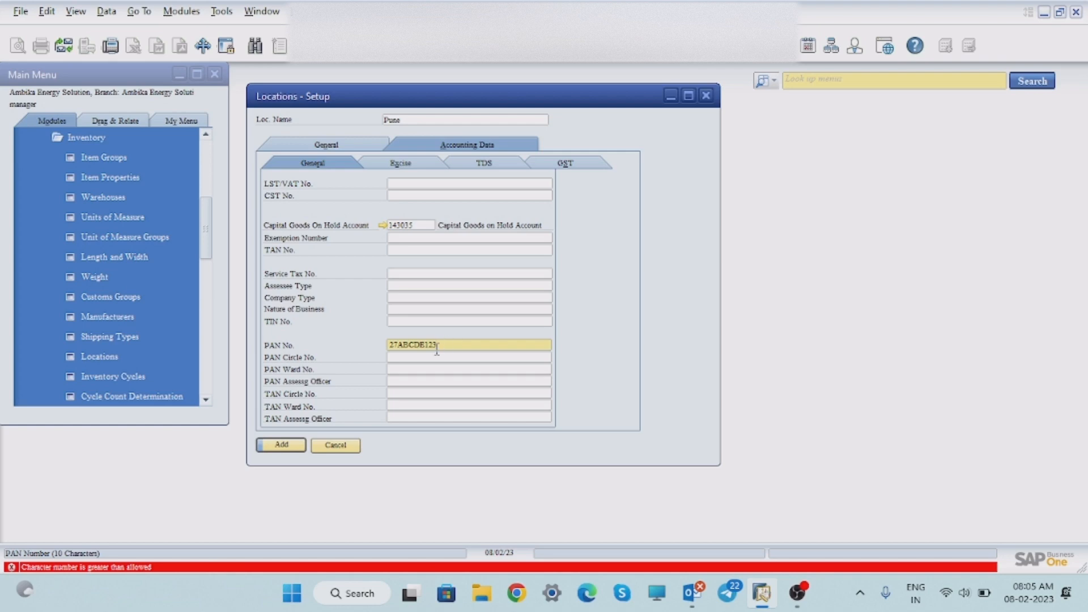
click(398, 346)
key(BackSpace)
key(BackSpace)
key(Right)
key(Right)
key(Right)
key(Right)
key(Right)
key(Right)
key(Right)
key(Right)
text(4F)
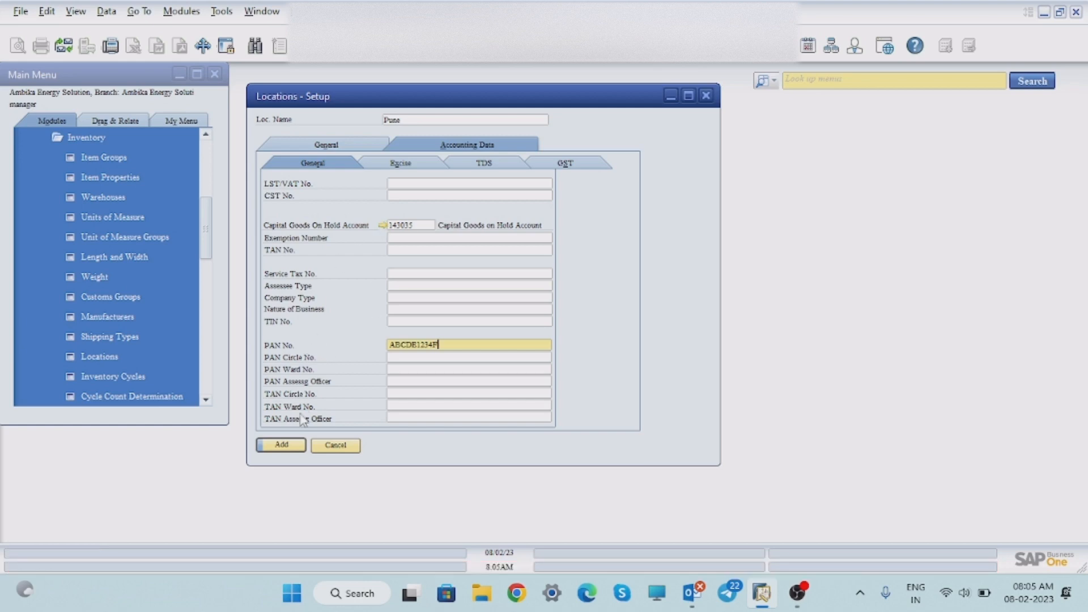
click(282, 445)
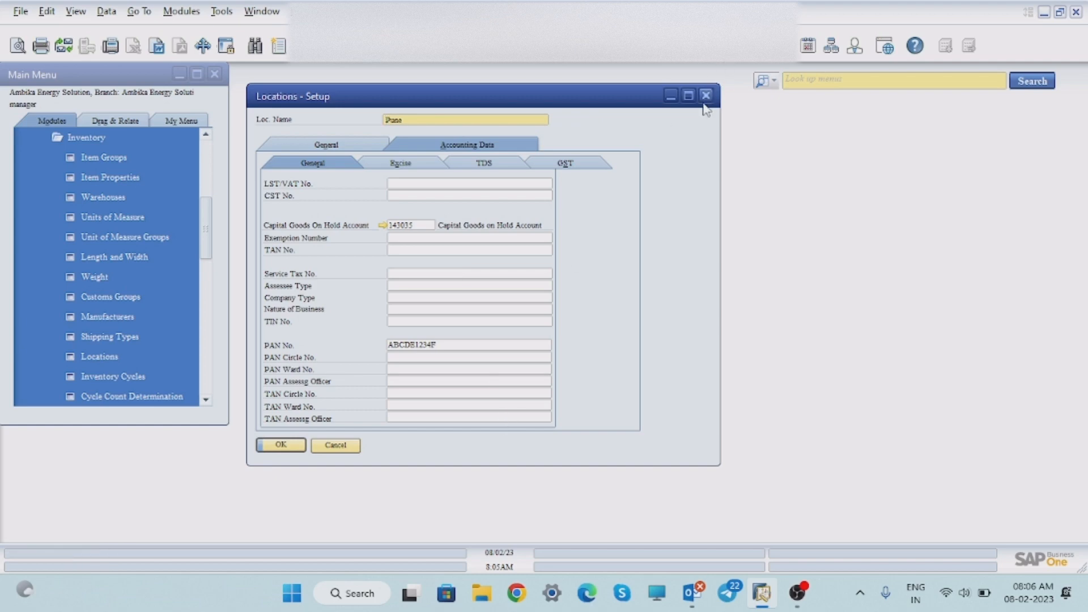
click(706, 96)
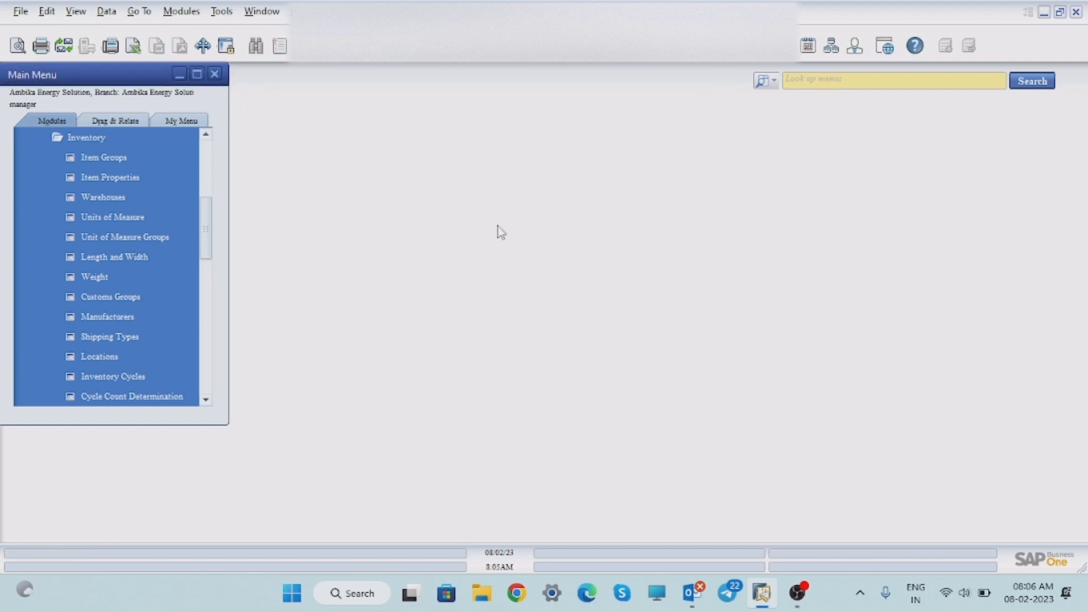
Step: Collapse the Inventory setup folder and the Administration module in the main menu
click(57, 137)
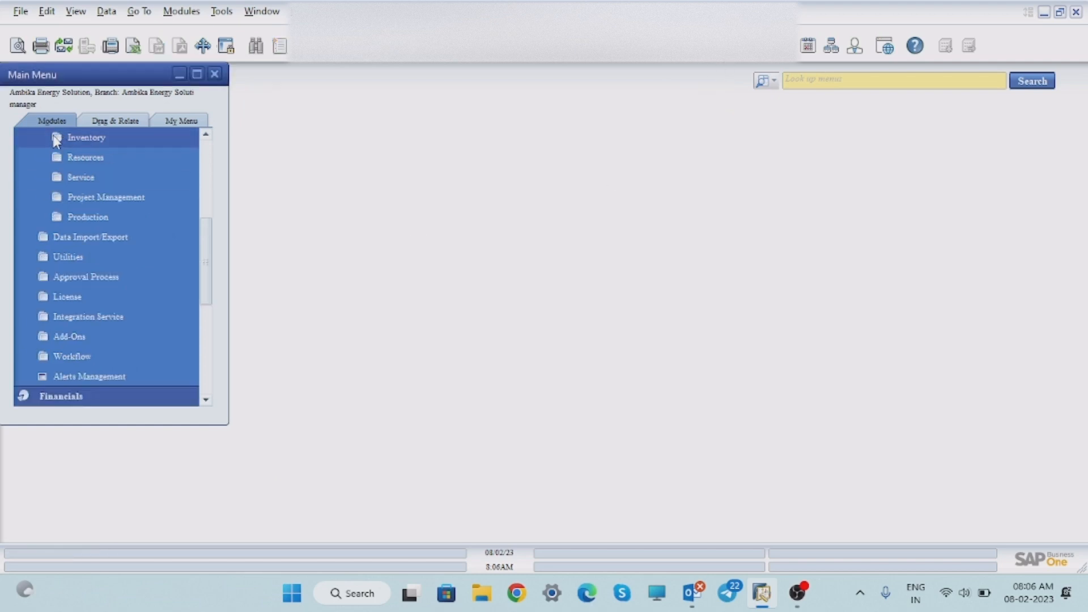
scroll(212, 168, up, 3)
scroll(212, 169, up, 2)
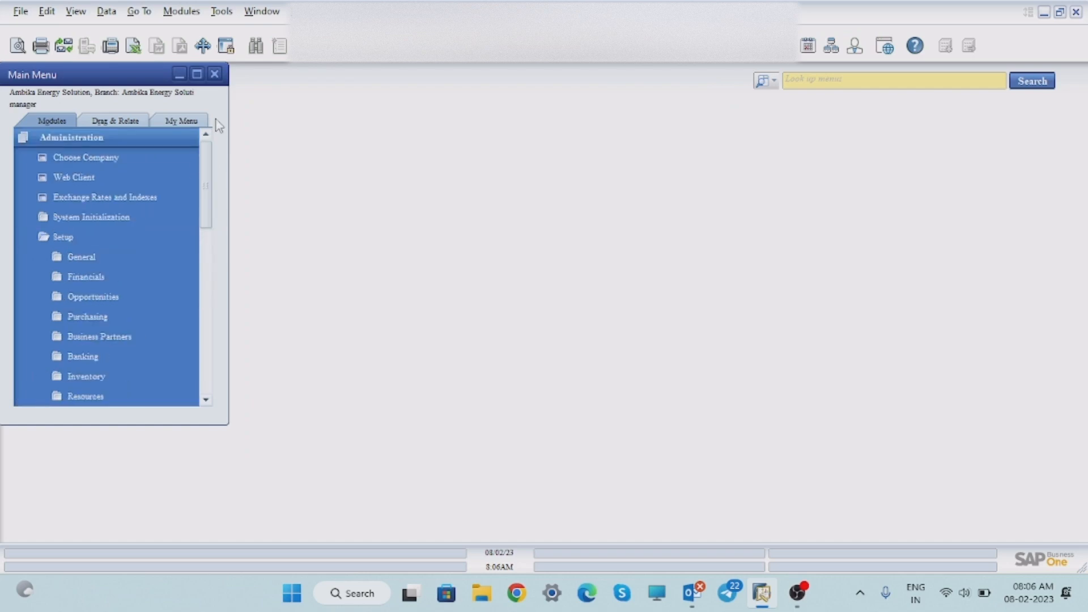
click(23, 138)
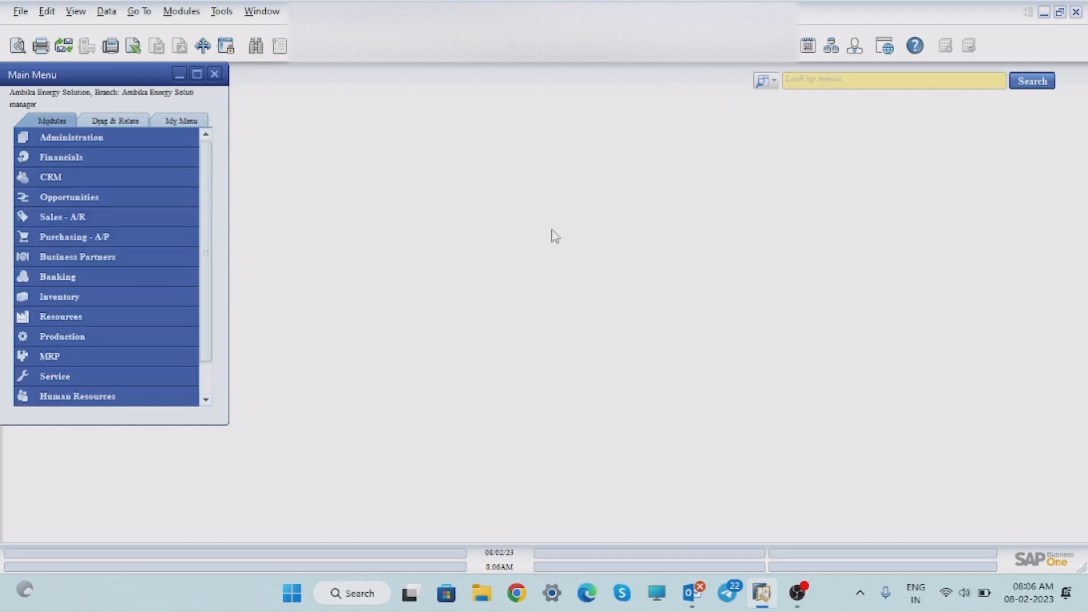
Step: Find the Warehouses setup by searching the menus for WARE, and display the last warehouse record
click(799, 80)
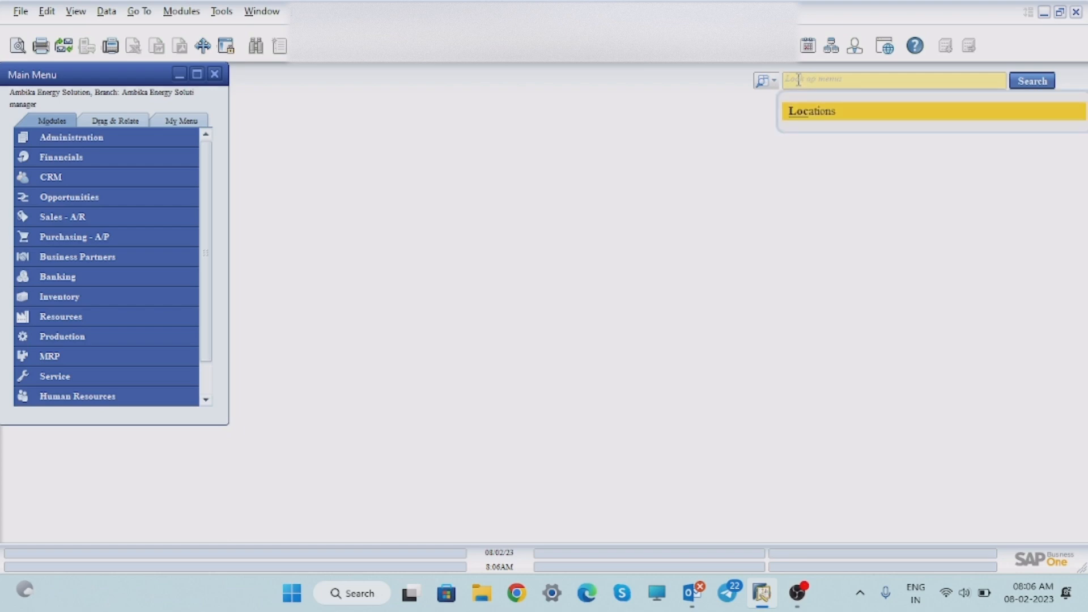
text(WARE)
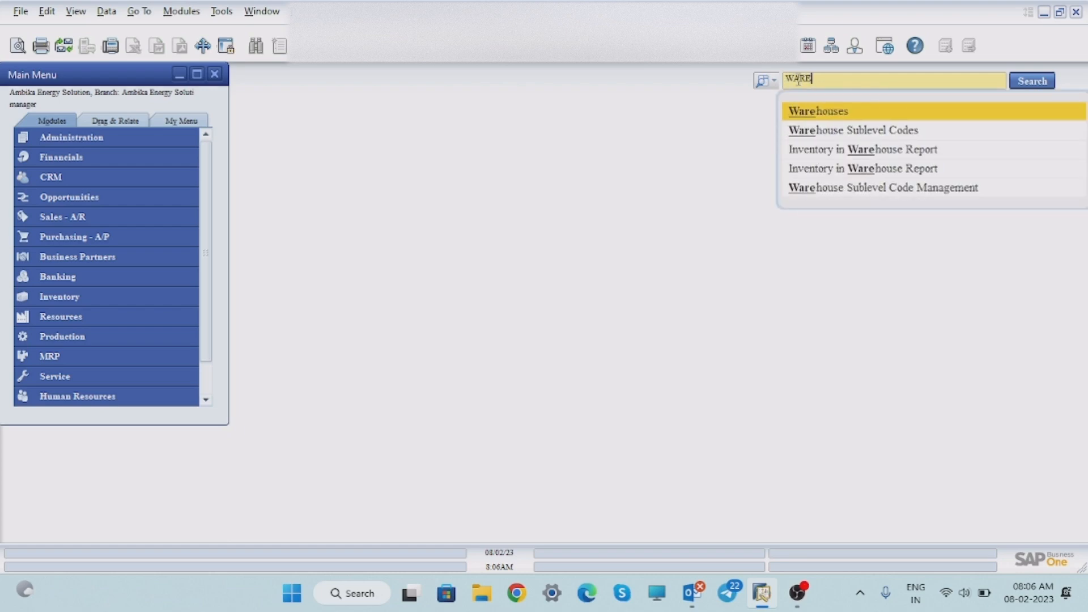
click(811, 112)
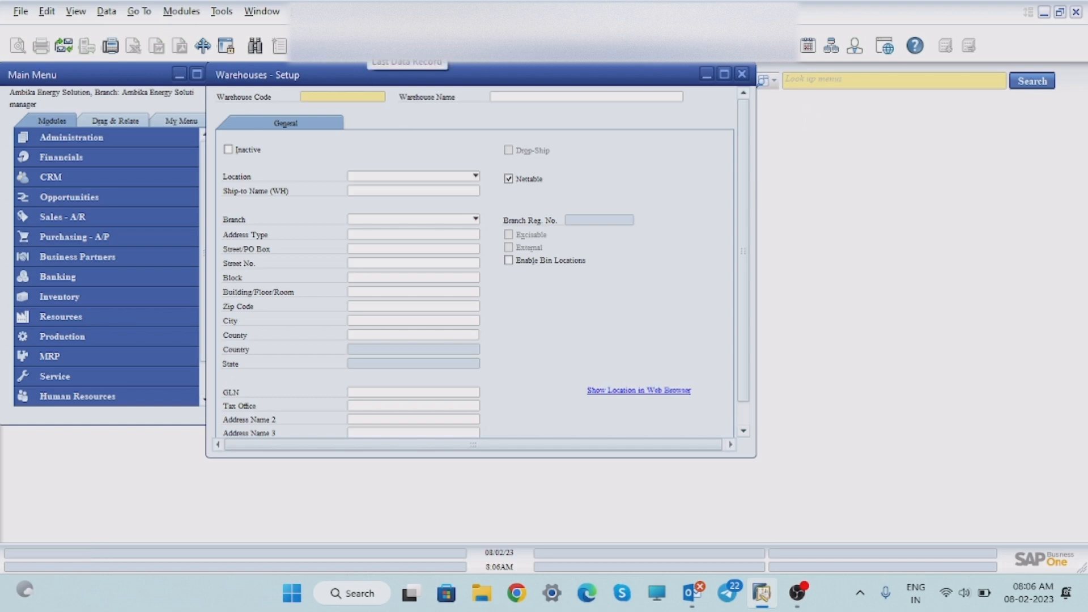
click(373, 47)
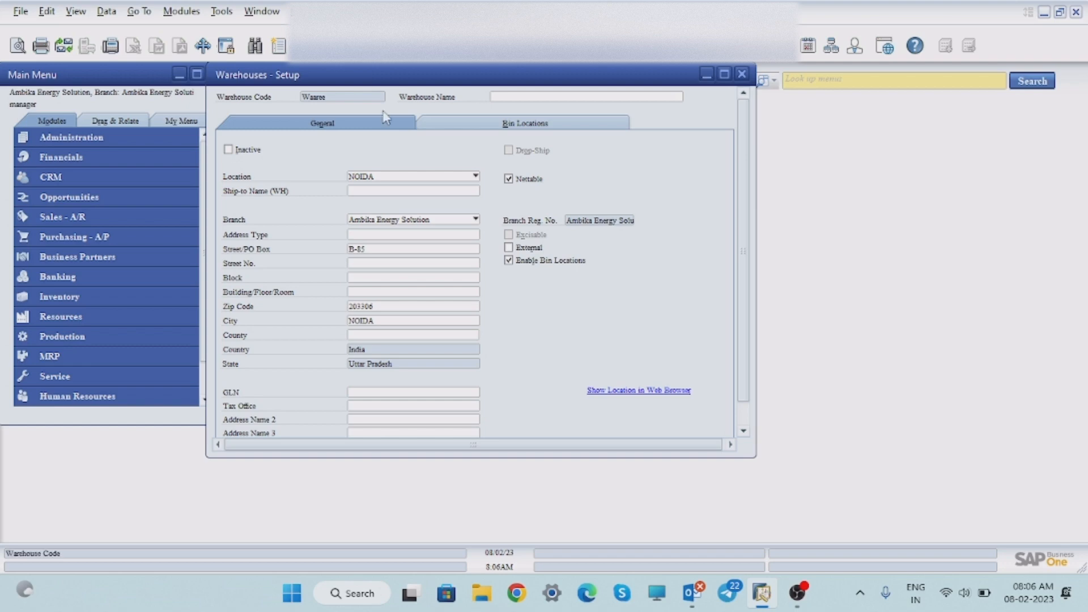
Step: Browse the existing warehouse records to compare their locations, branches and addresses, ending on the Bin test warehouse
click(324, 47)
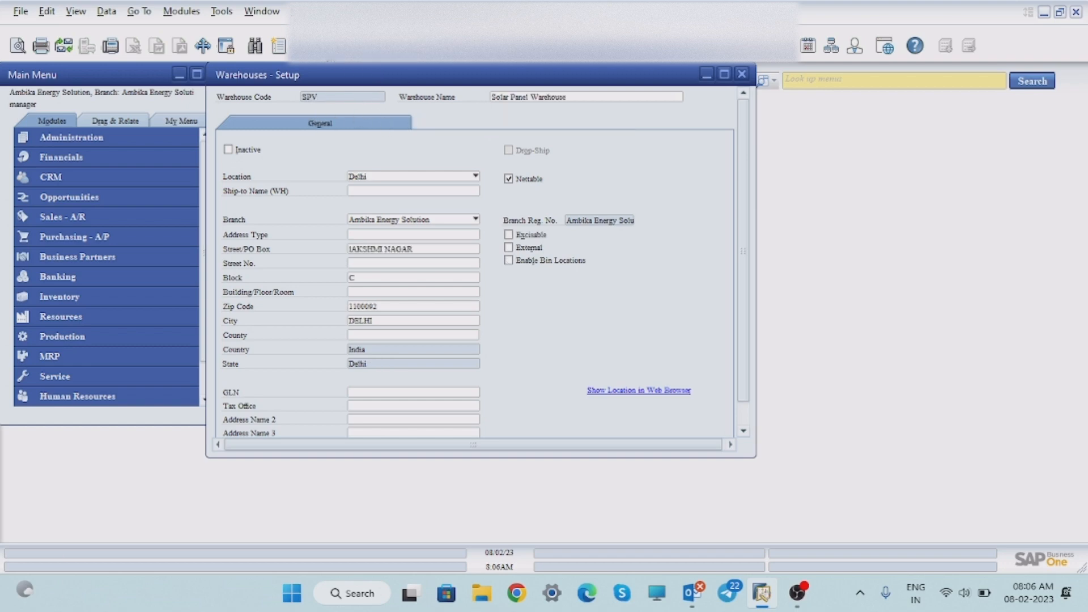
click(325, 48)
click(325, 48)
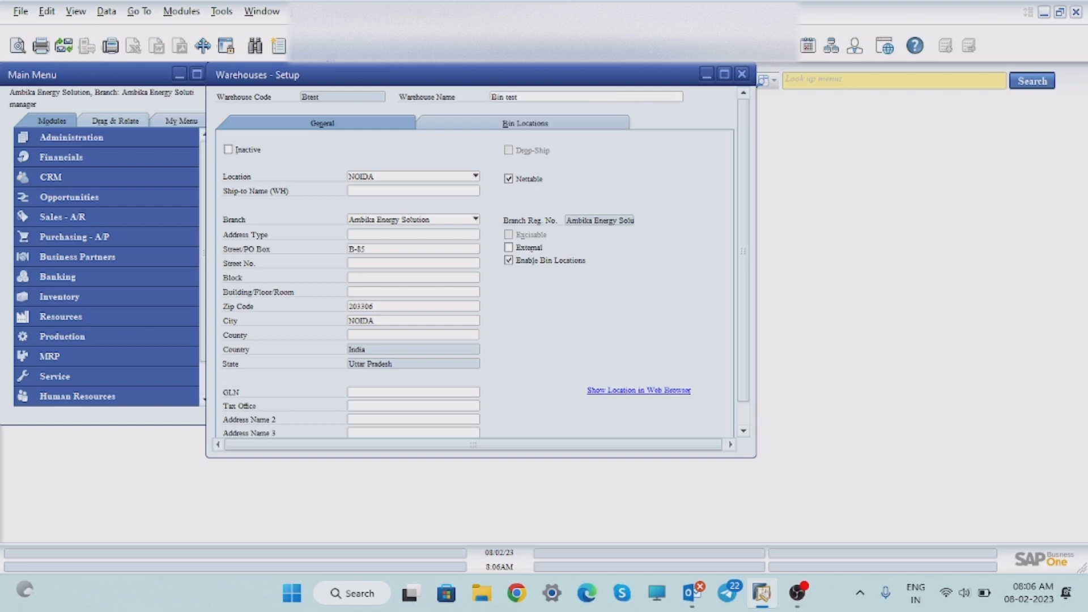
click(325, 47)
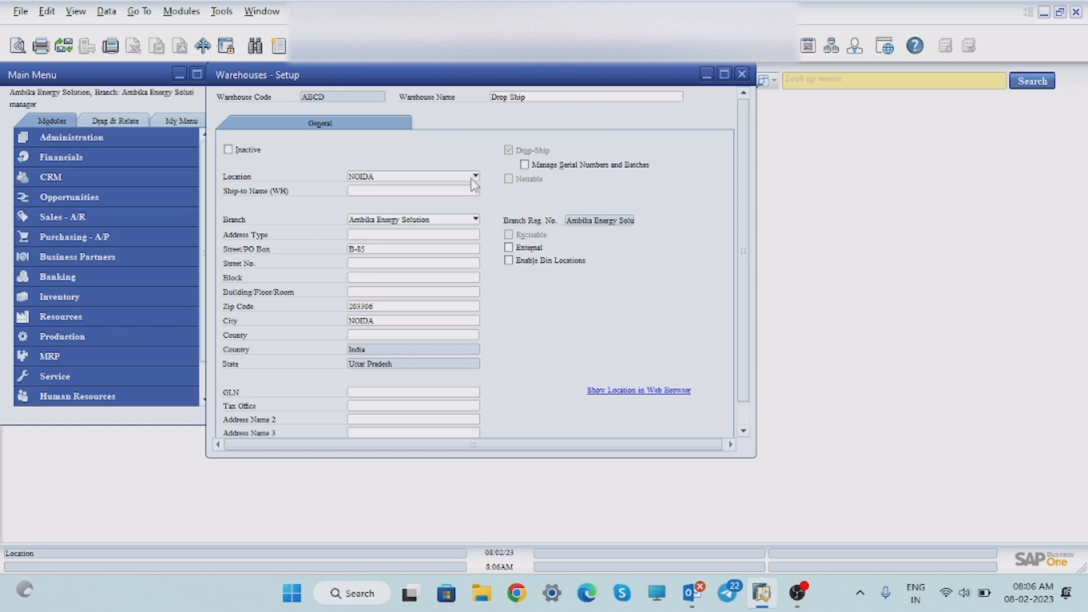
click(414, 59)
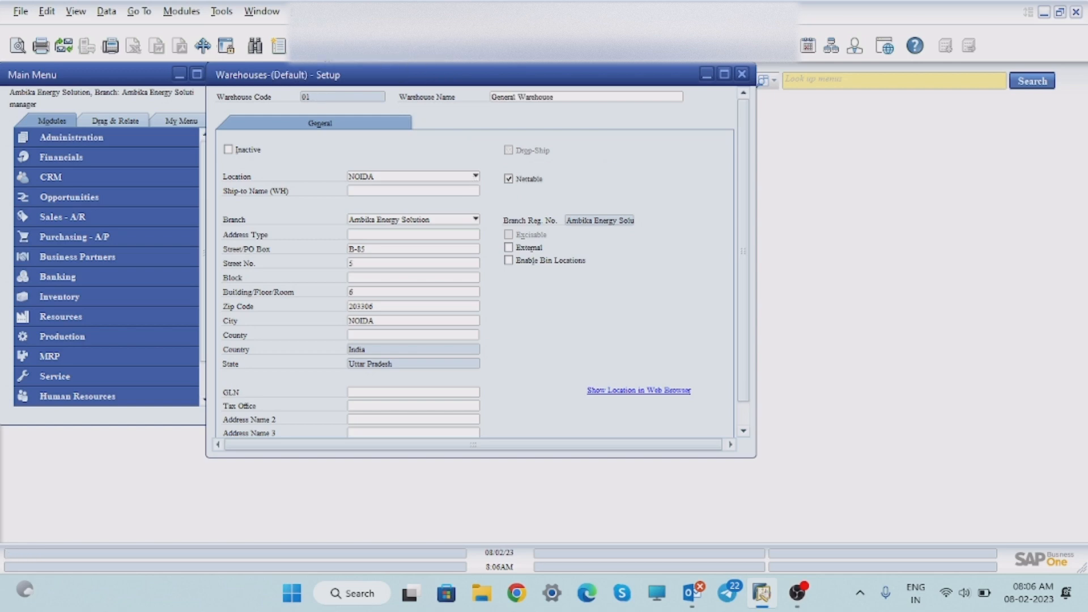
click(366, 59)
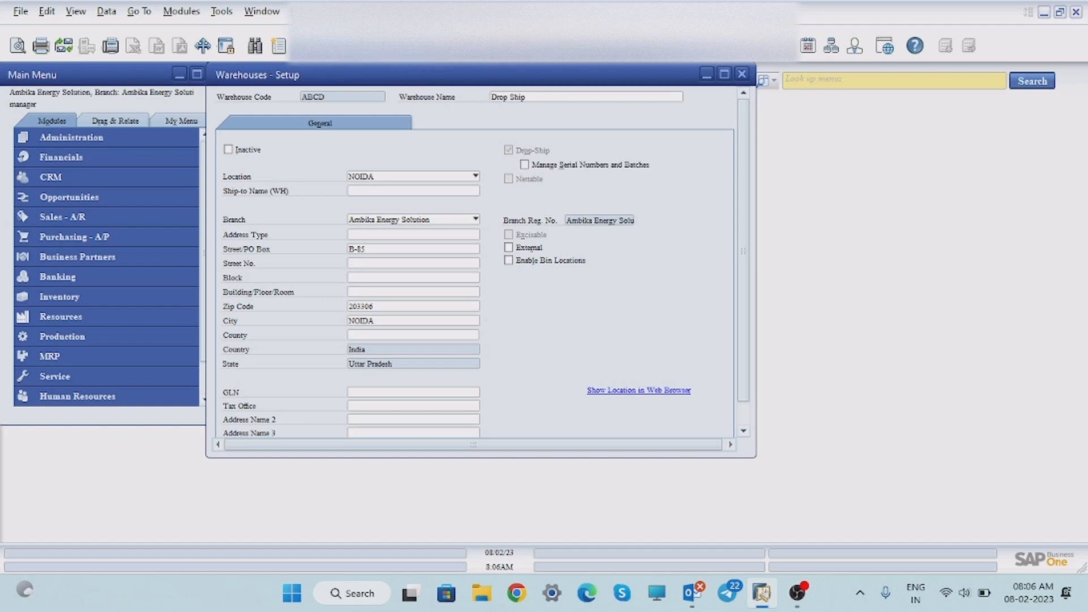
click(366, 59)
Step: Try to save the Bin test warehouse with location Pune and with a blank location, and discard the changes
click(475, 177)
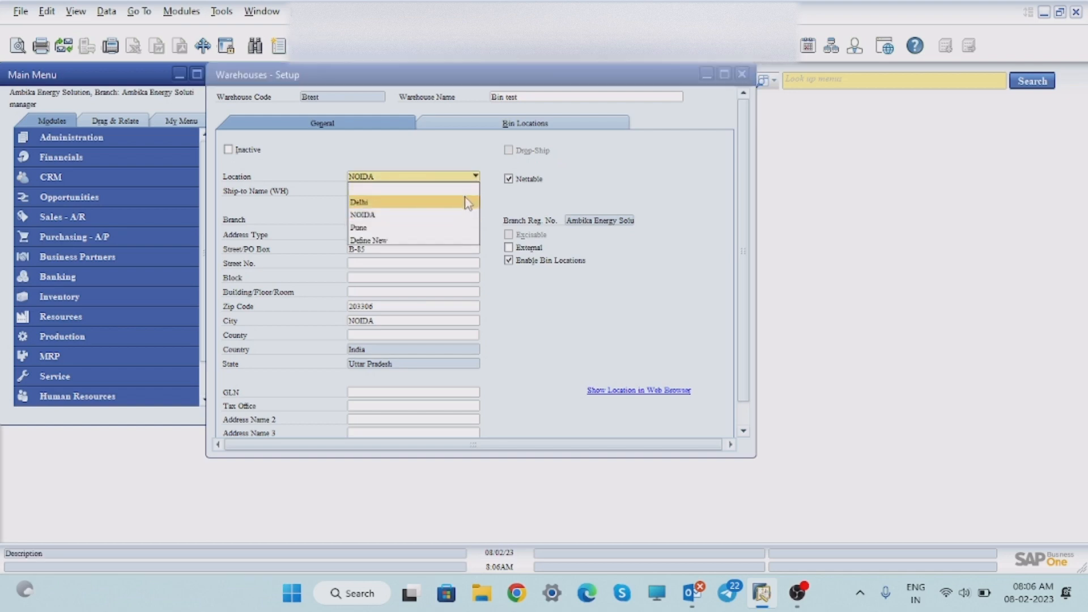
click(392, 229)
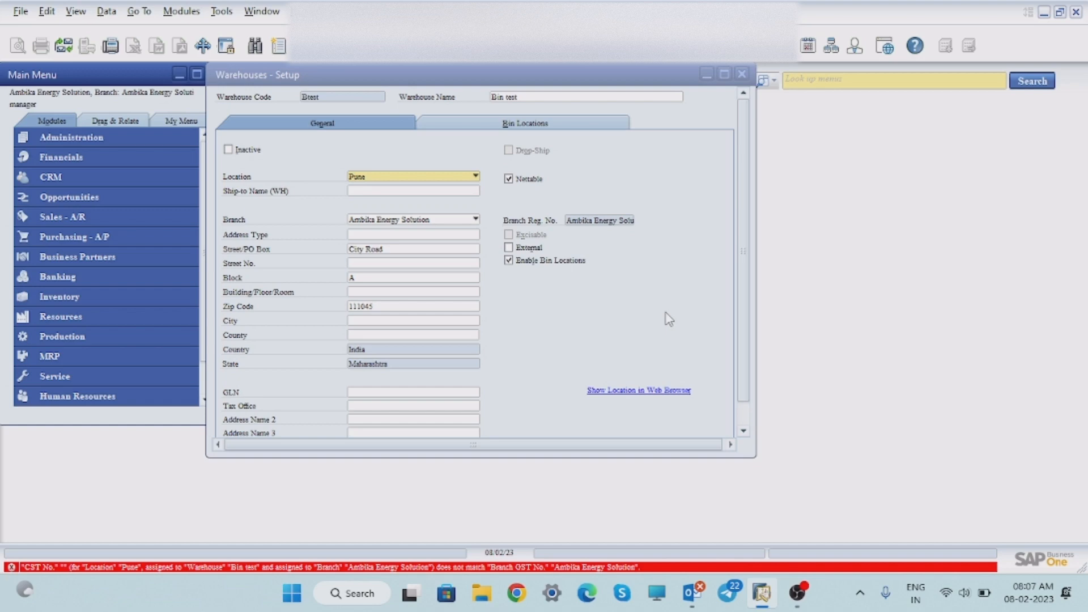
click(471, 179)
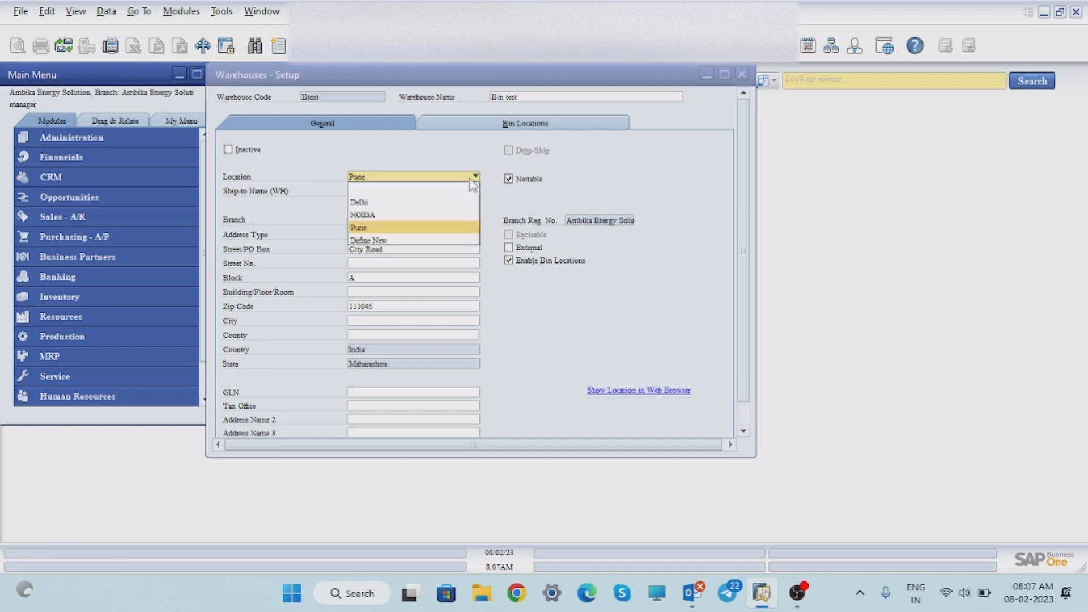
click(399, 192)
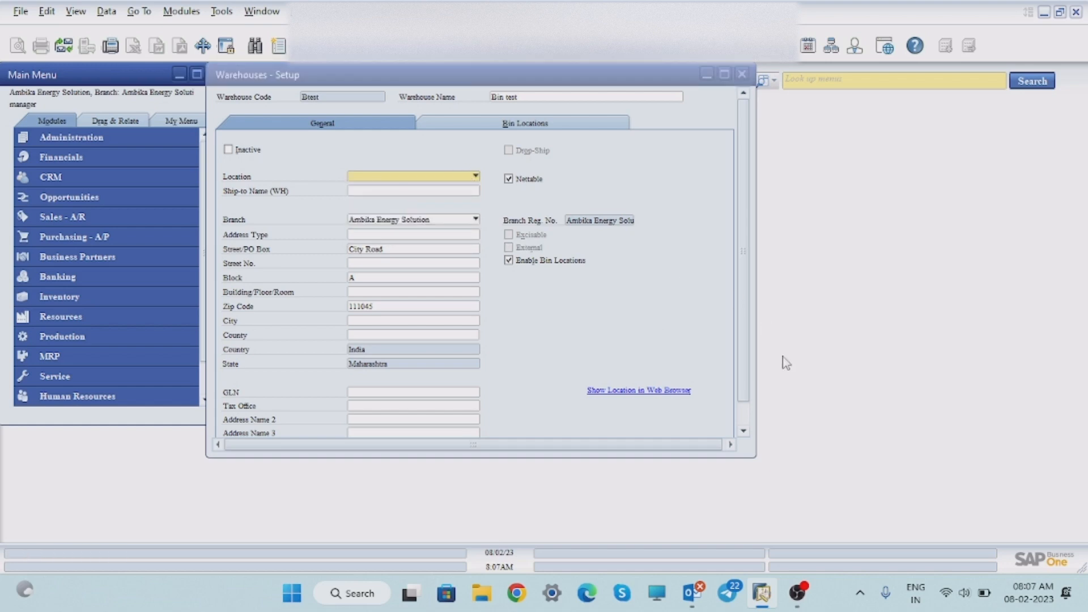
click(744, 321)
scroll(744, 320, down, 1)
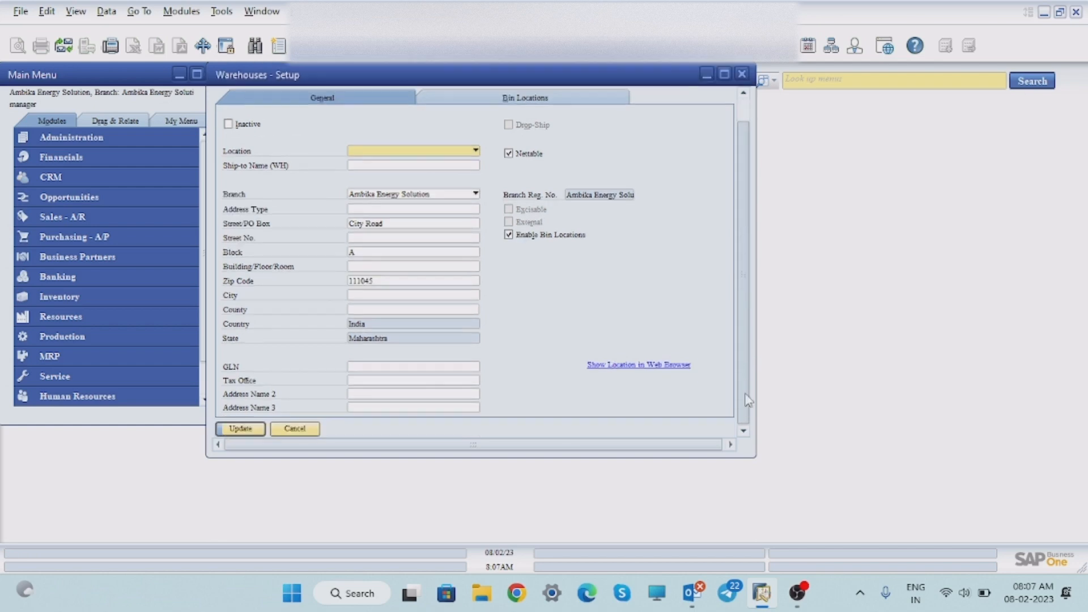
click(250, 431)
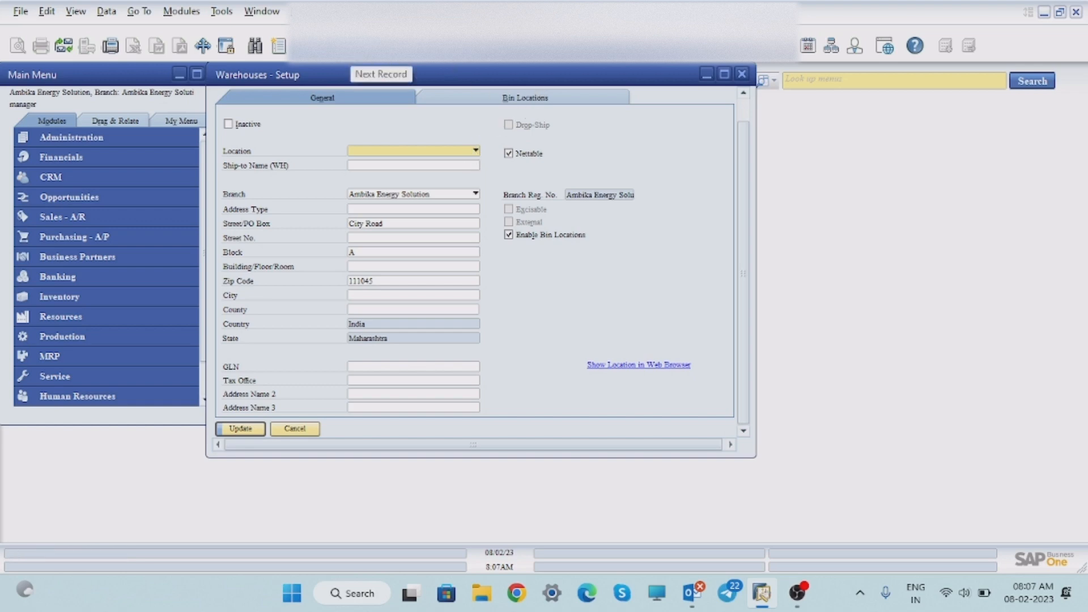
click(350, 48)
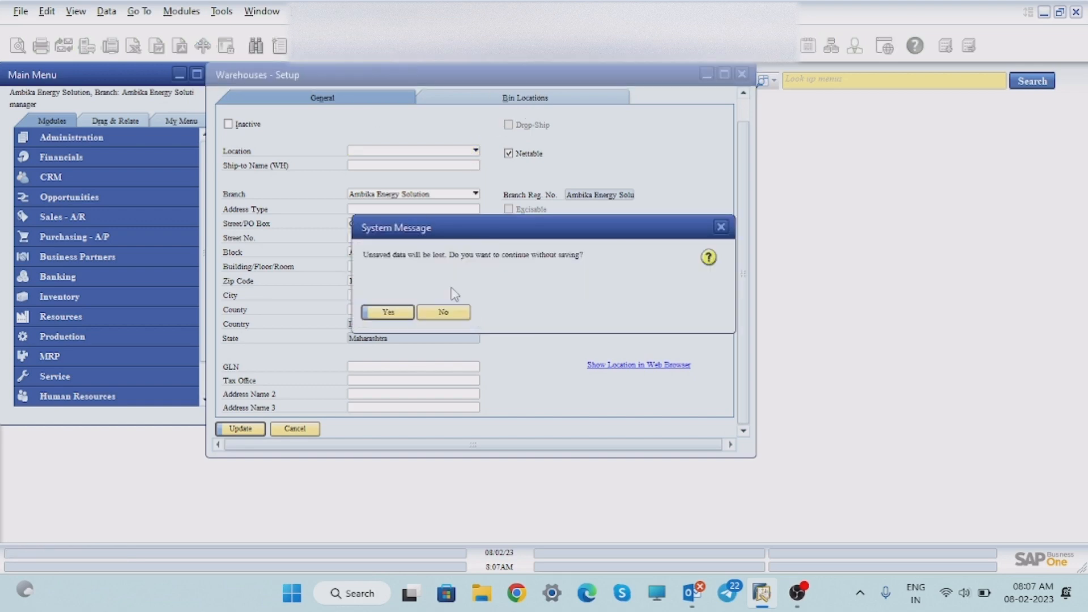
click(406, 313)
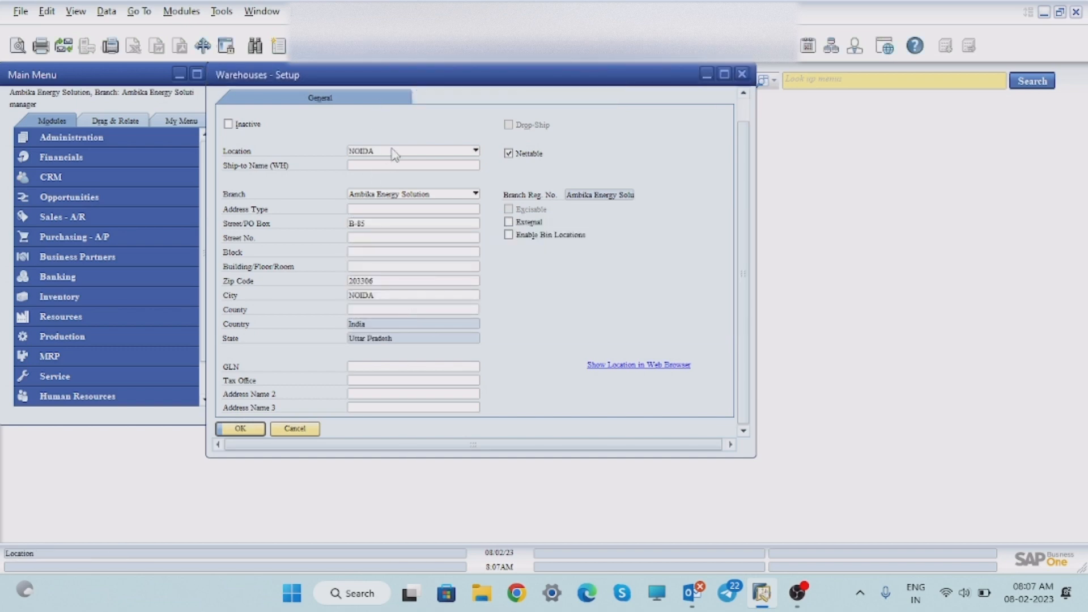
Step: Display the Solar Panel Warehouse record and duplicate it as a new warehouse
click(349, 48)
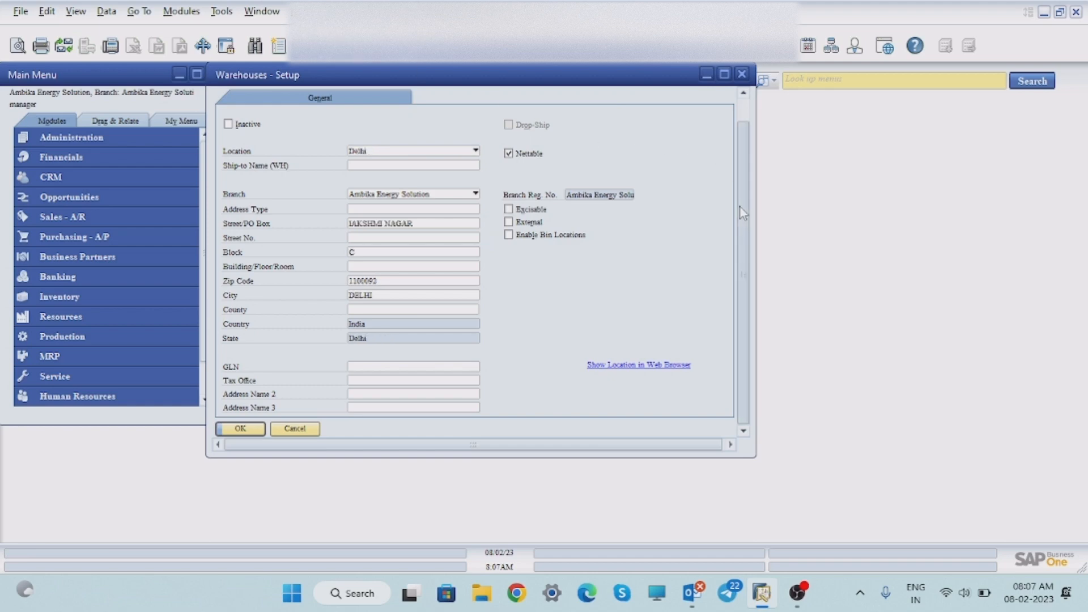
drag(739, 206, 735, 104)
right_click(479, 113)
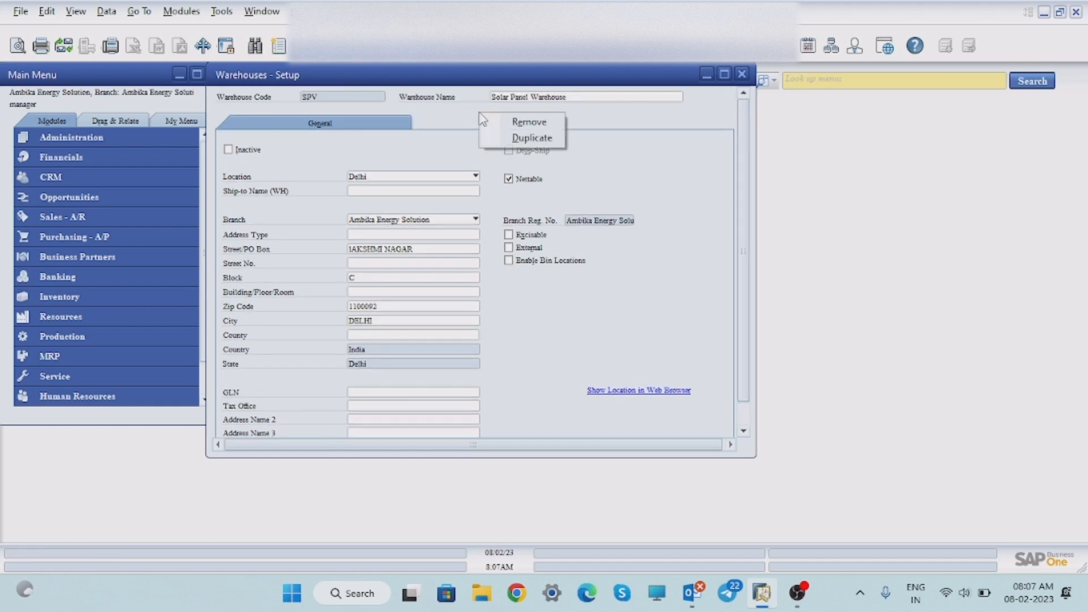
click(535, 138)
Step: Set the duplicate's warehouse code to SPVPUNE and its name to Solar Panel Warehouse Pune
click(327, 98)
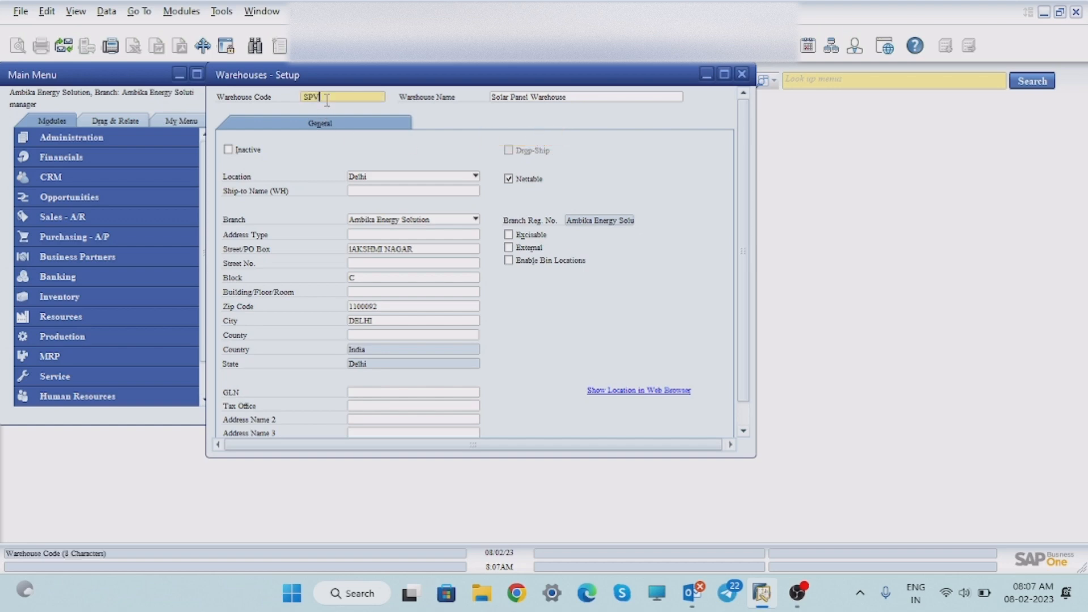
text(PUNE)
click(579, 98)
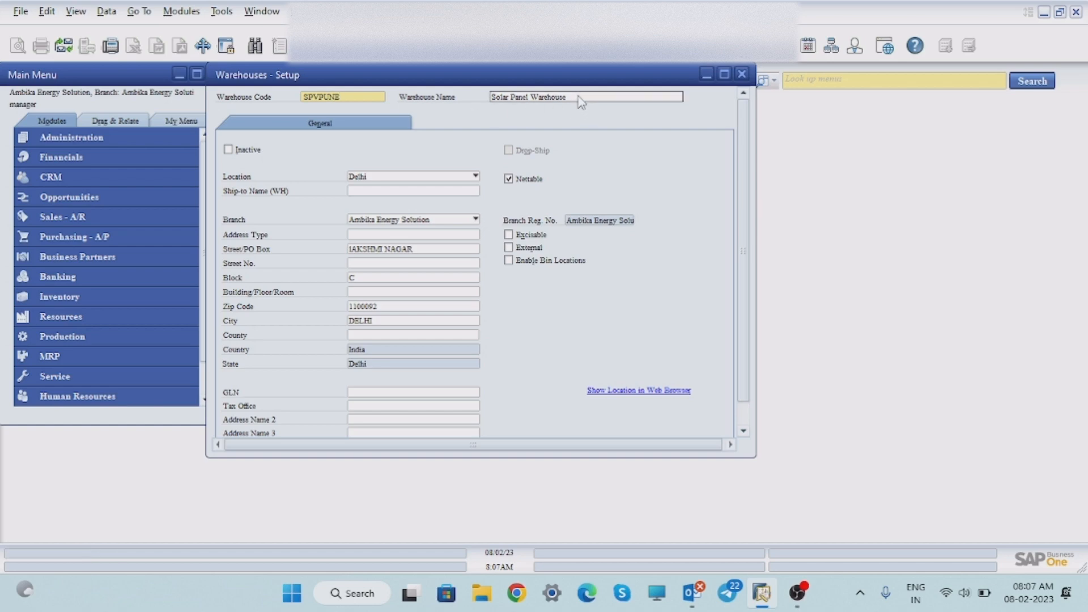
click(579, 96)
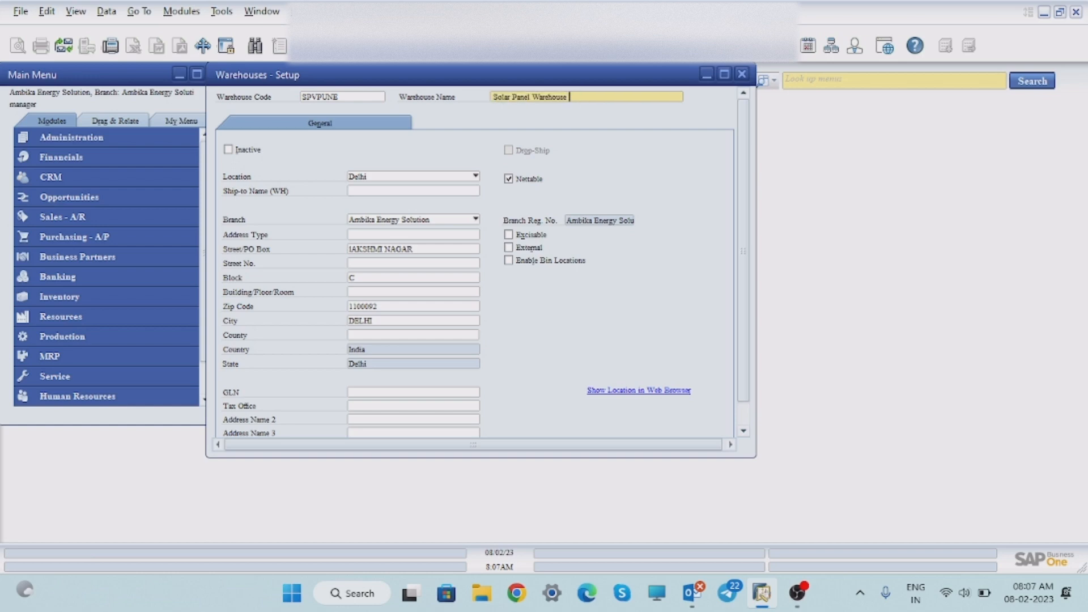
text(Pune)
Step: Set the location of the new SPVPUNE warehouse to Pune
click(450, 177)
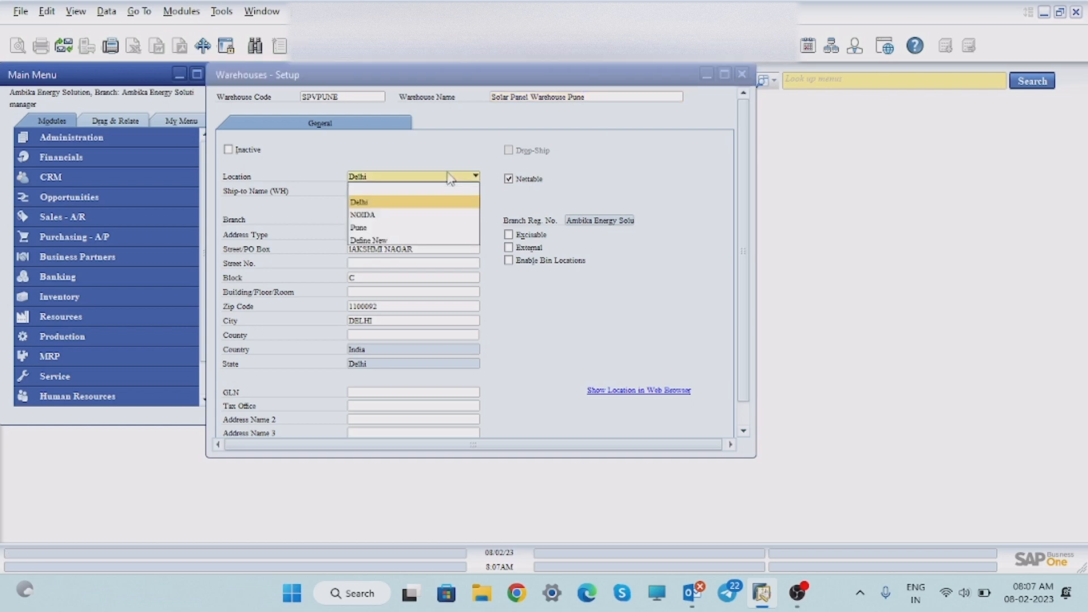
click(373, 215)
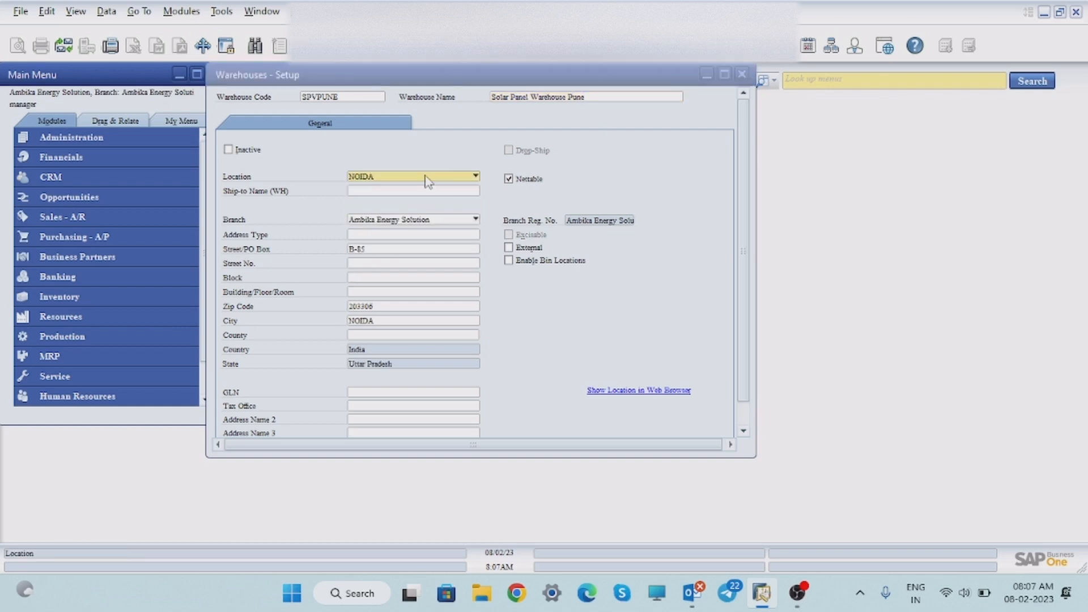
click(431, 176)
click(365, 227)
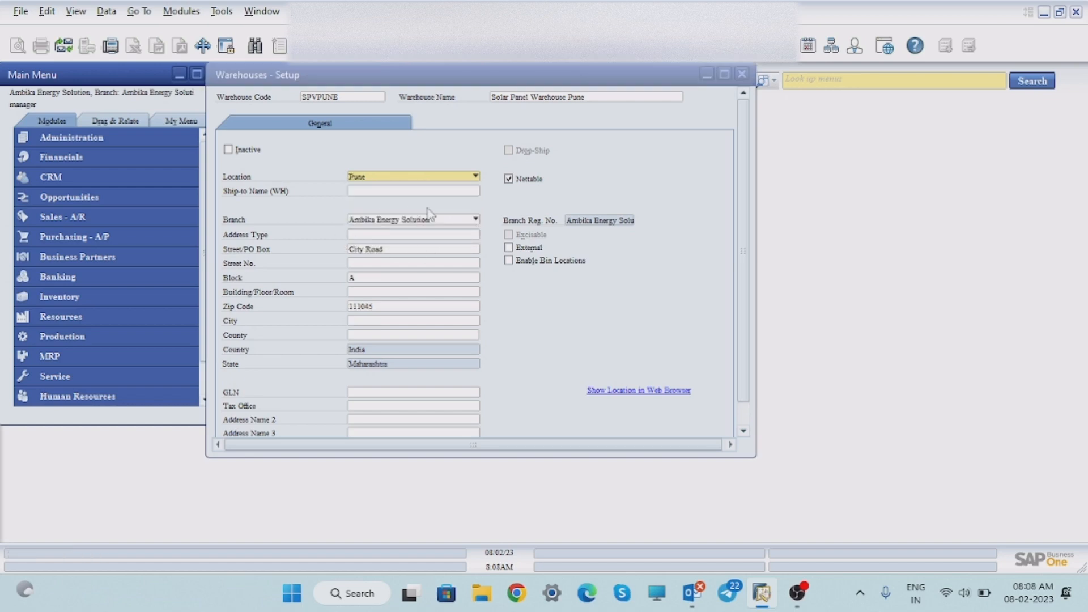
Step: Clear the branch of the SPVPUNE warehouse and add the record
click(466, 220)
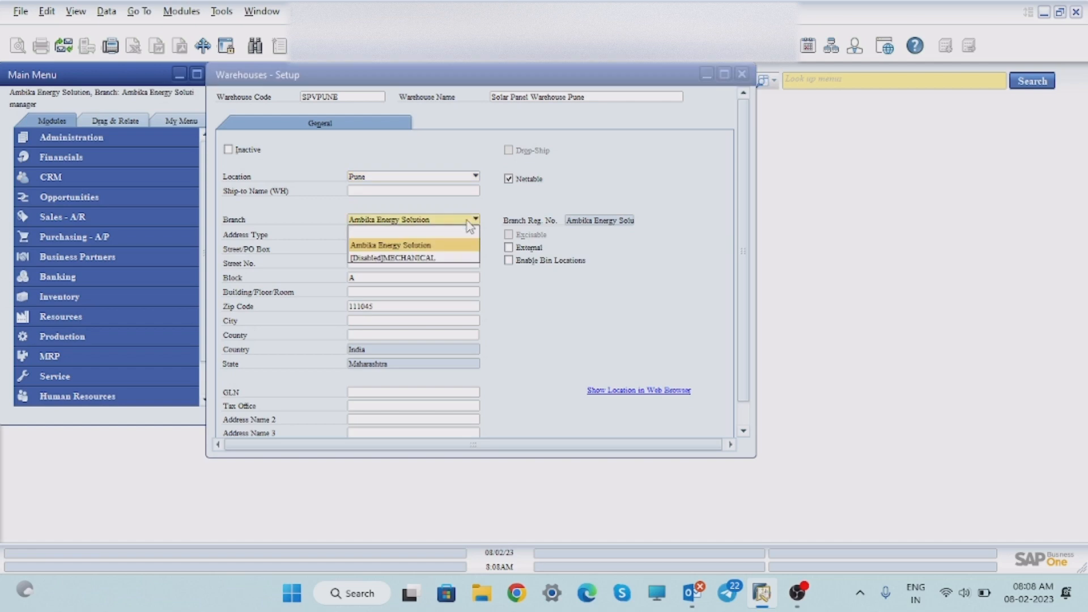
click(426, 232)
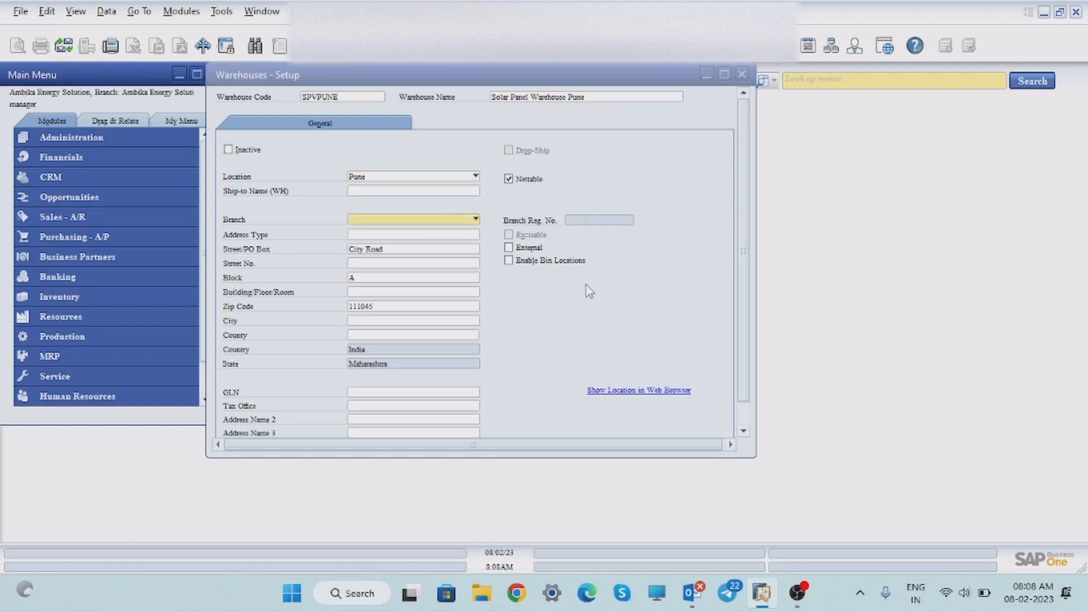
scroll(753, 313, down, 1)
scroll(752, 313, down, 1)
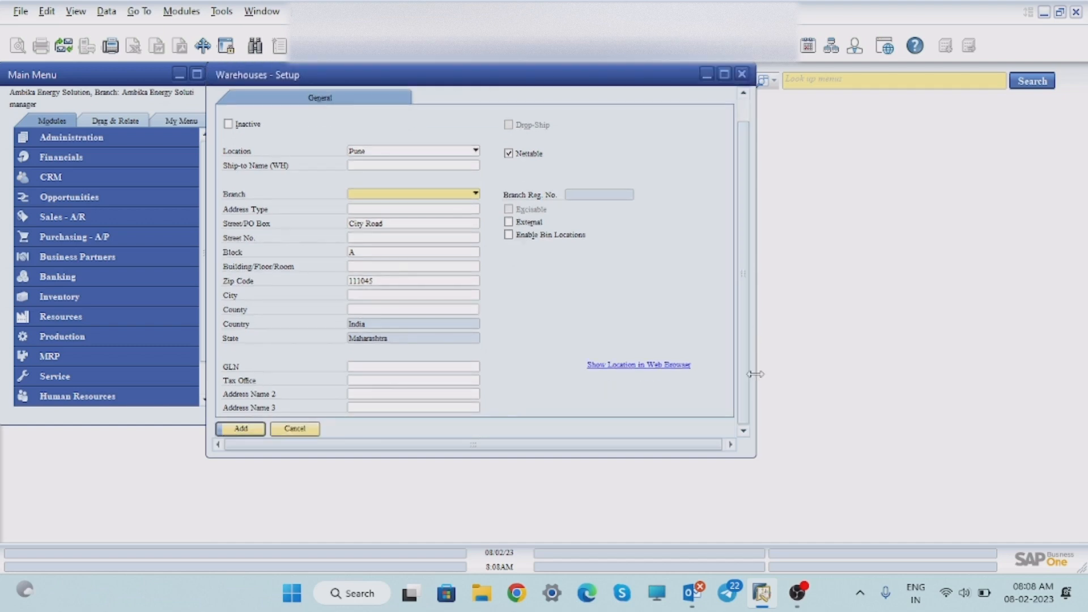
click(243, 428)
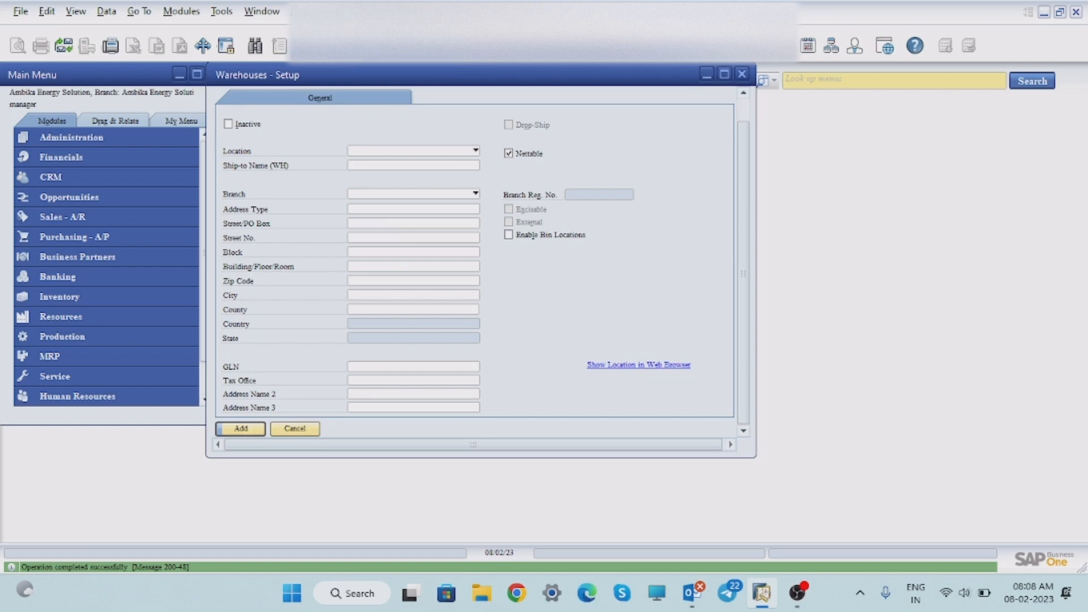
Step: Try to clear the branch of the last NOIDA warehouse, discard the change and close the Warehouses setup
click(346, 46)
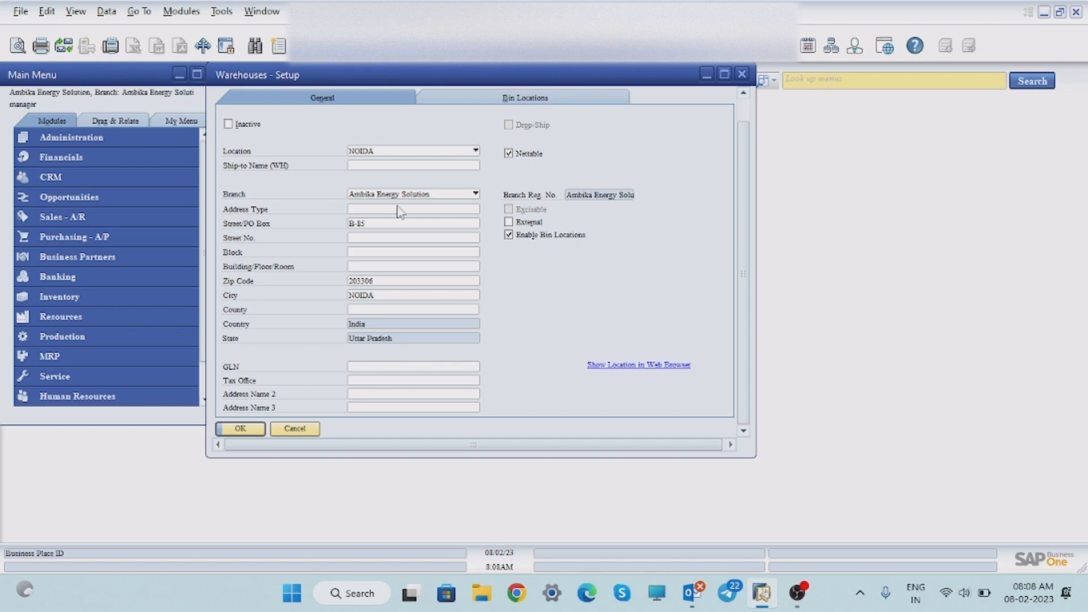
click(452, 195)
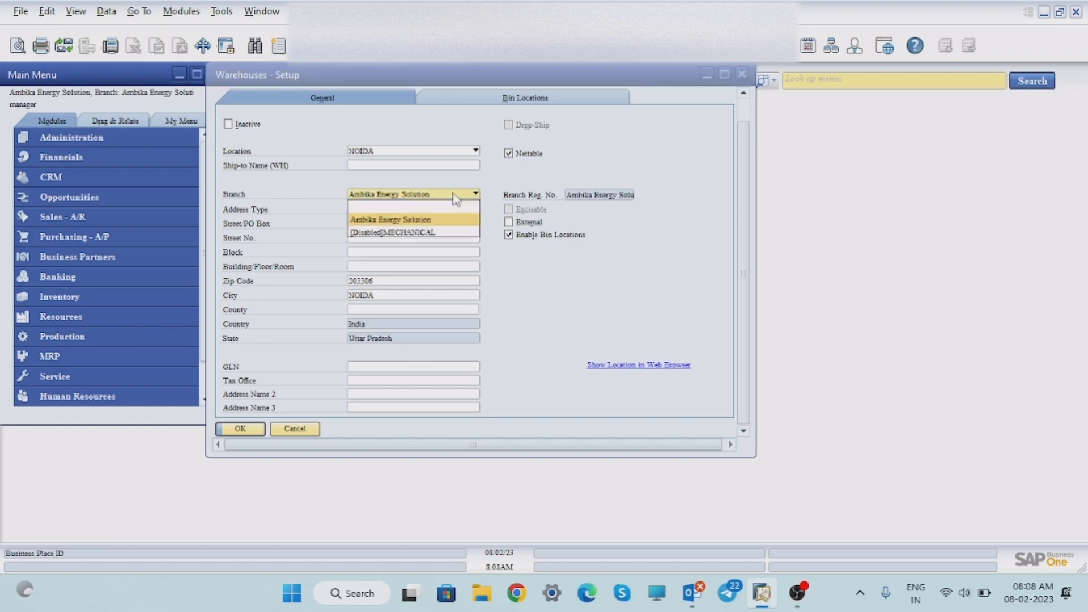
click(413, 208)
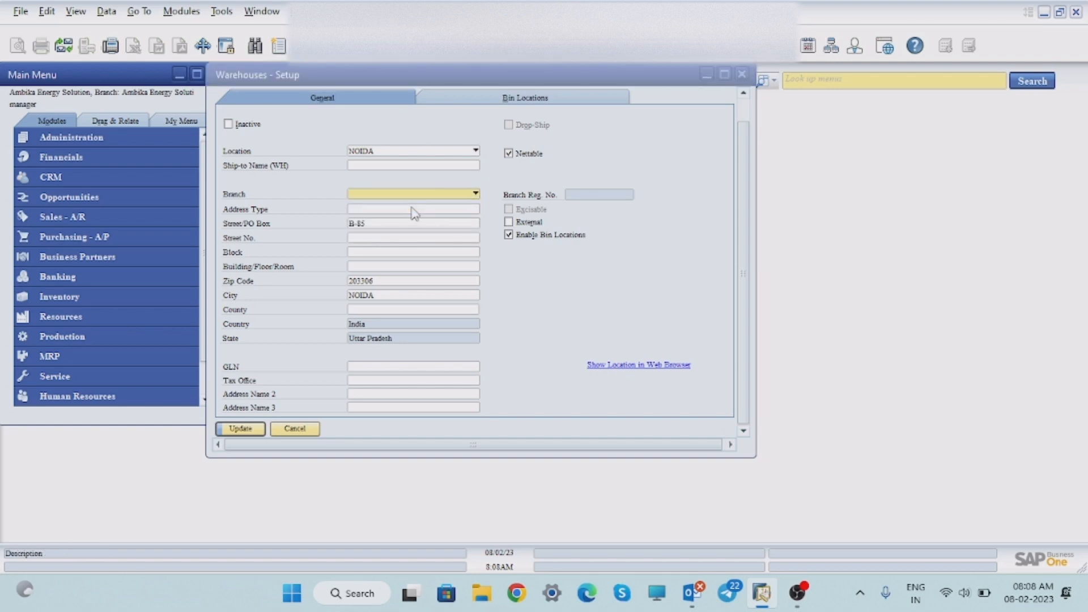
click(246, 428)
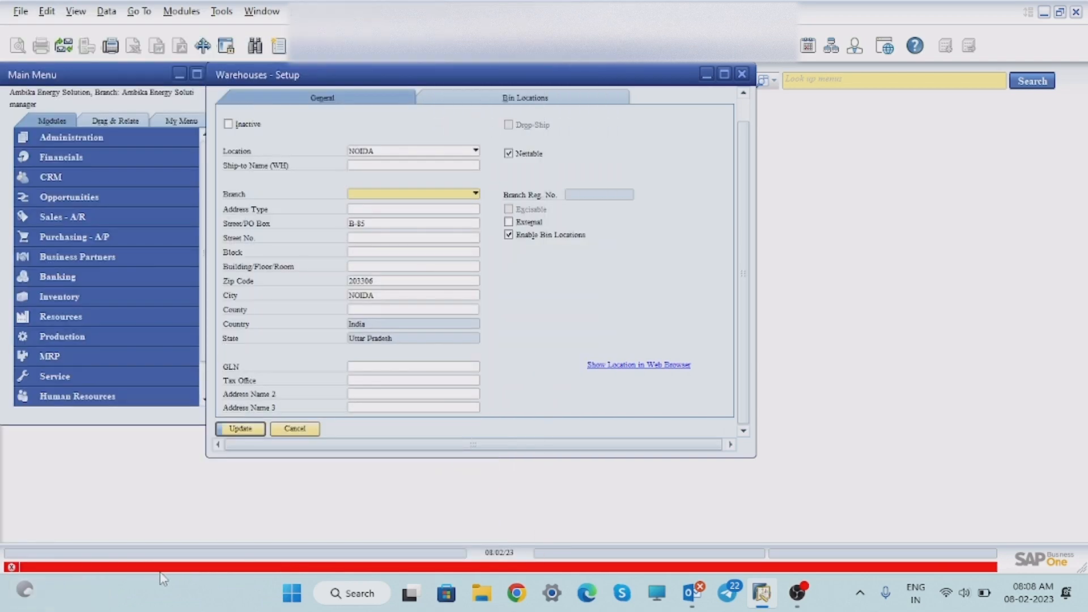
click(746, 76)
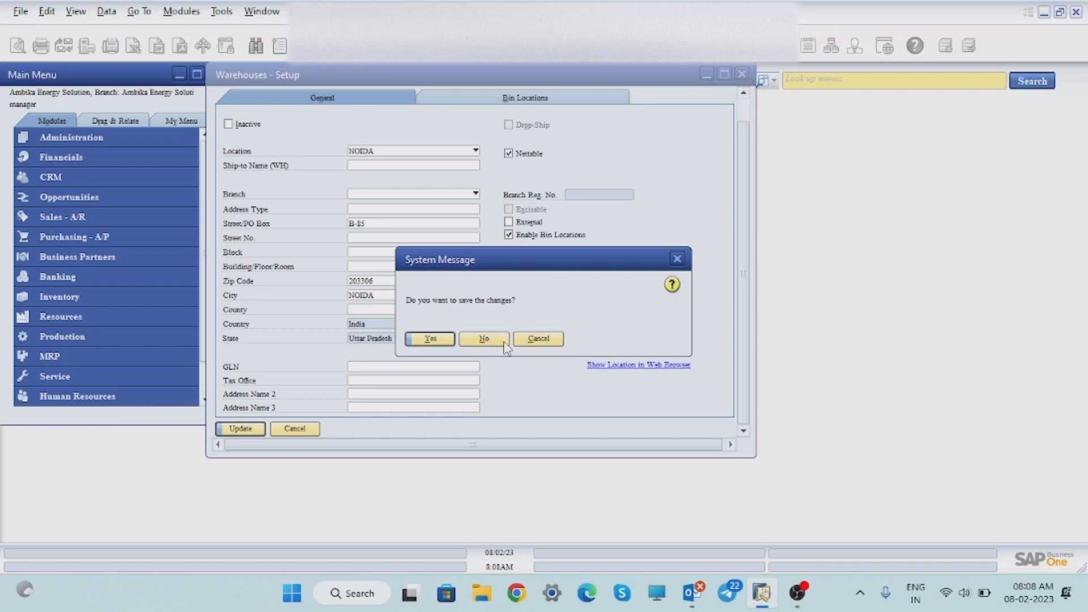
click(505, 341)
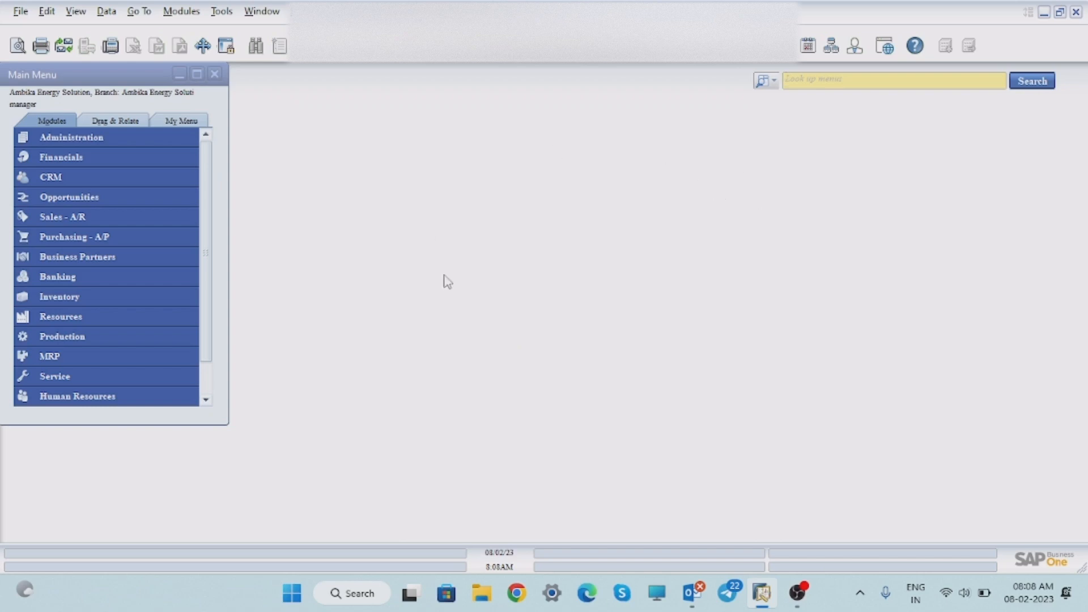
Step: Search for Branches and open the Branches setup from the administration setup for financials
click(84, 137)
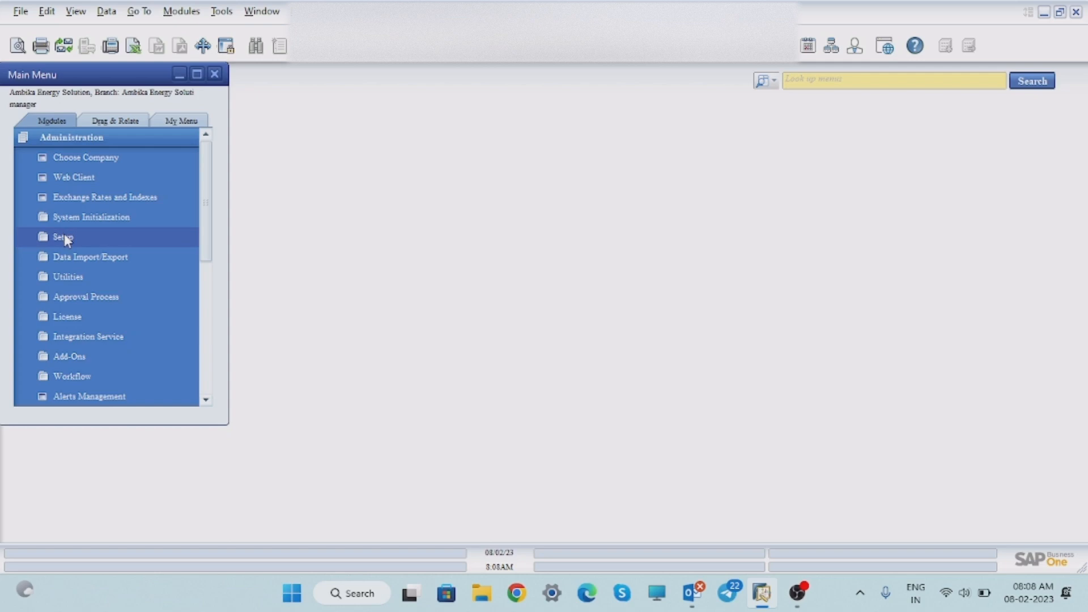
click(63, 237)
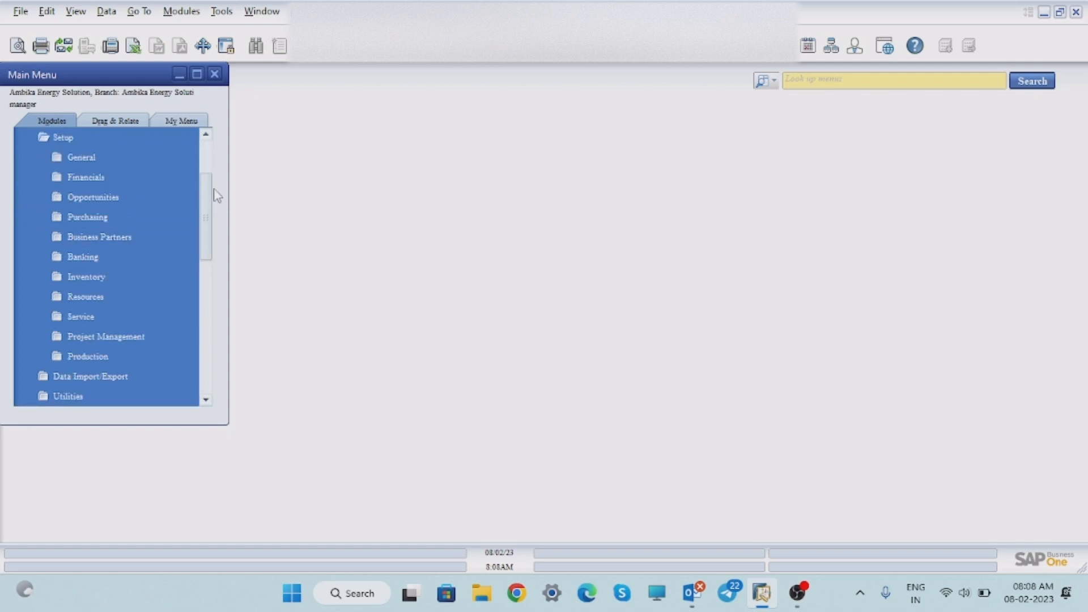
click(787, 81)
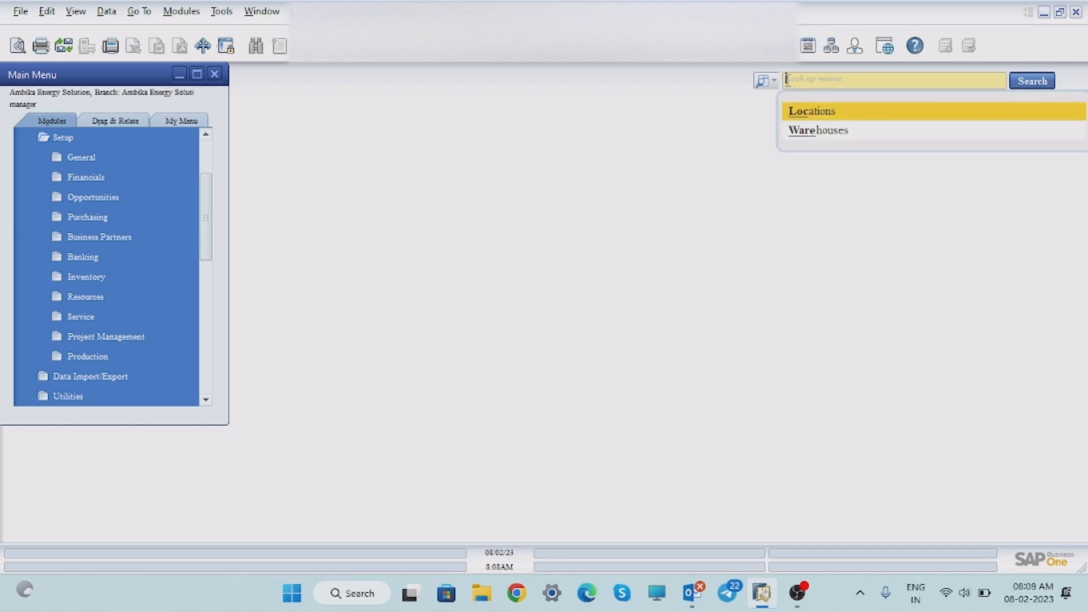
text(branc)
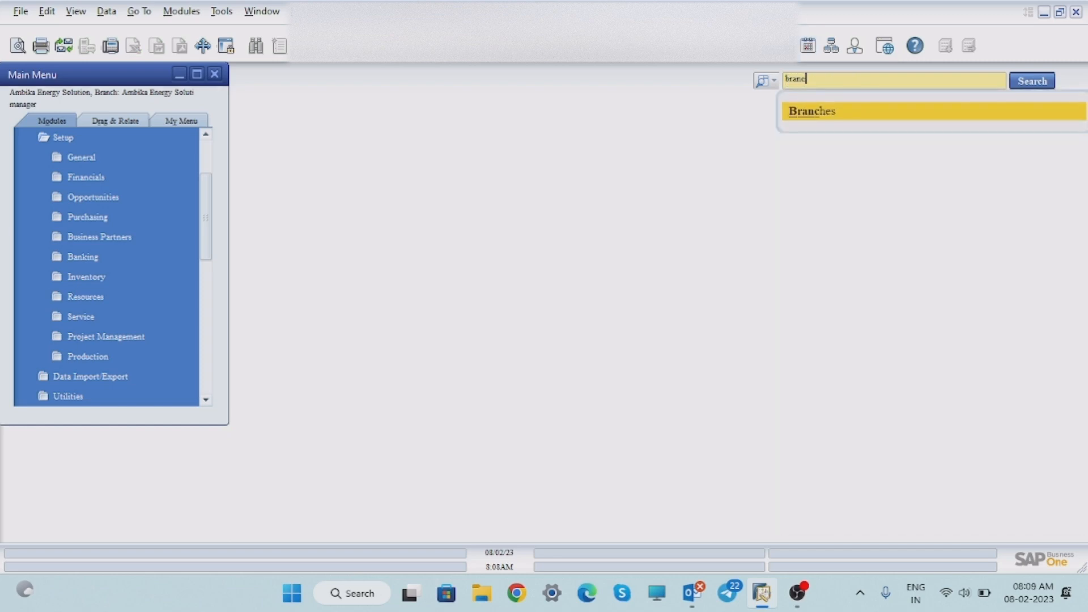
click(799, 112)
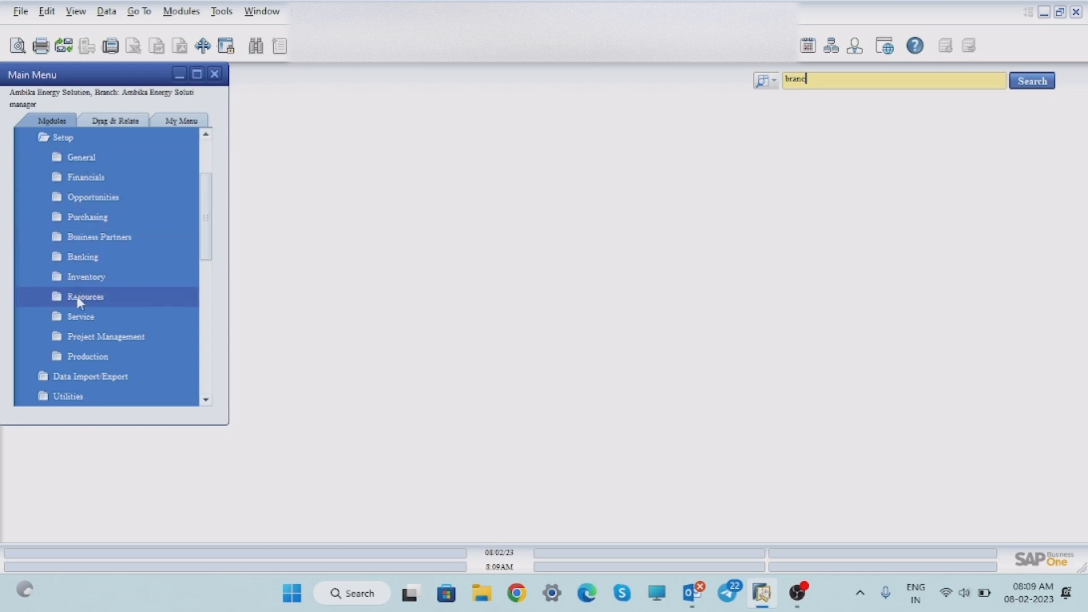
click(87, 179)
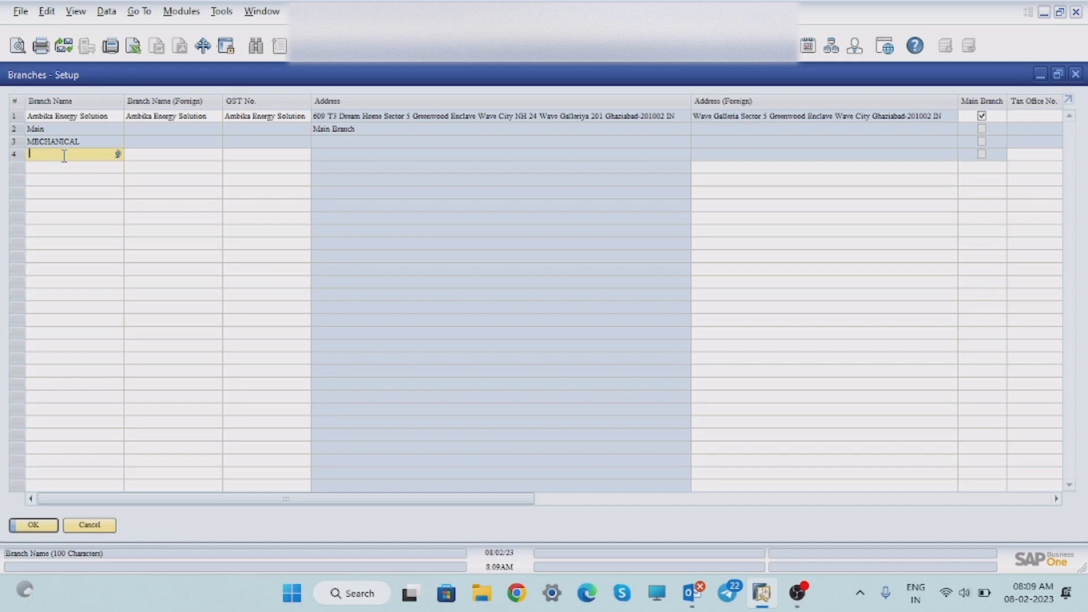
Step: Add a fourth branch named Ambika Energy Solution Pune, reusing the first branch's name, and enter its GST number
click(112, 115)
key(ctrl+c)
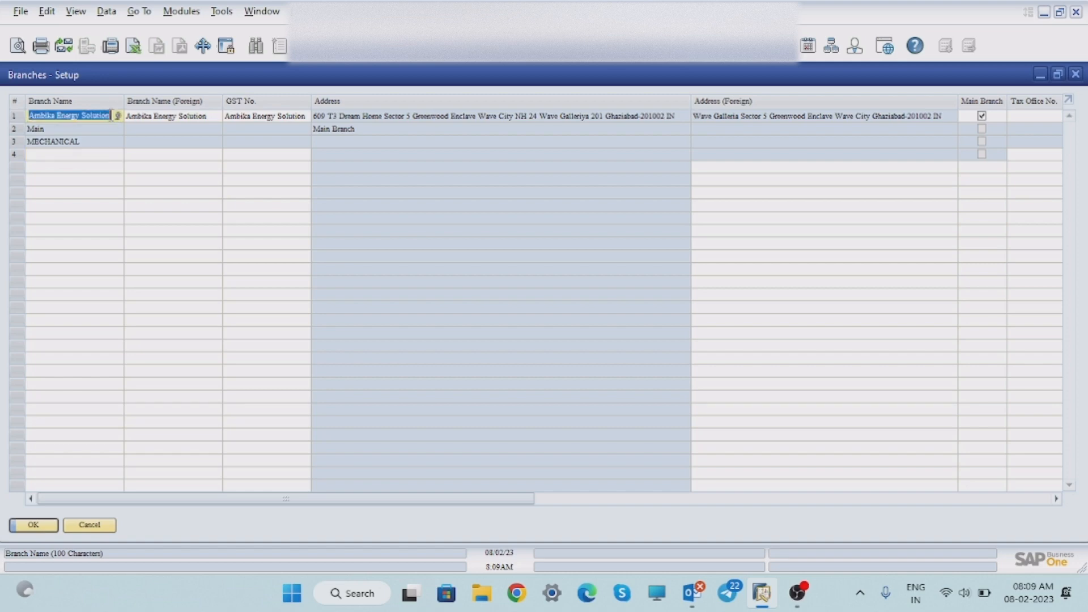
click(91, 153)
key(ctrl+v)
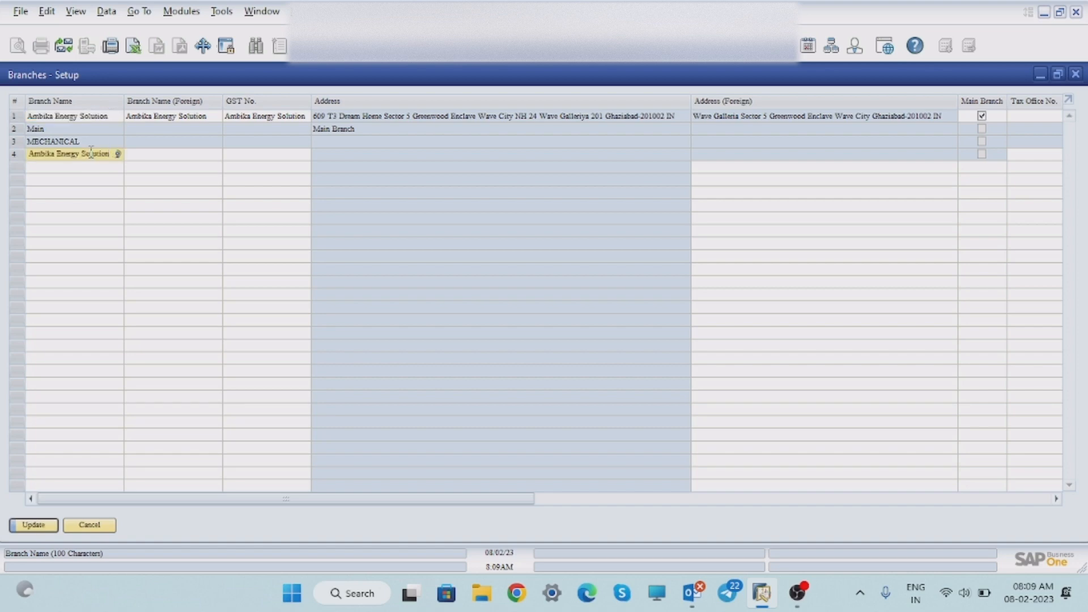
text(Pun)
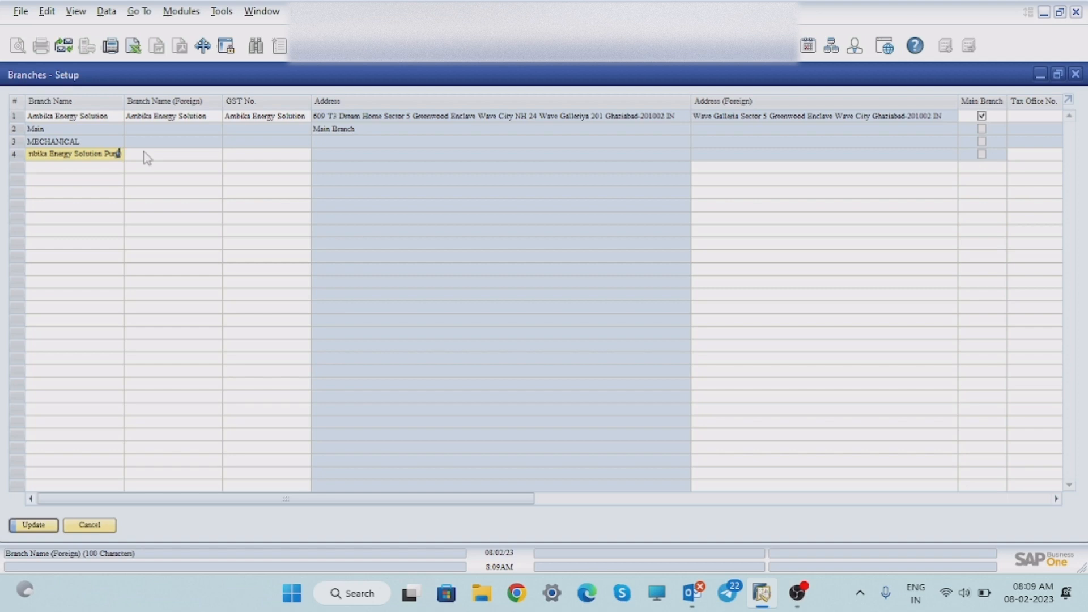
click(260, 159)
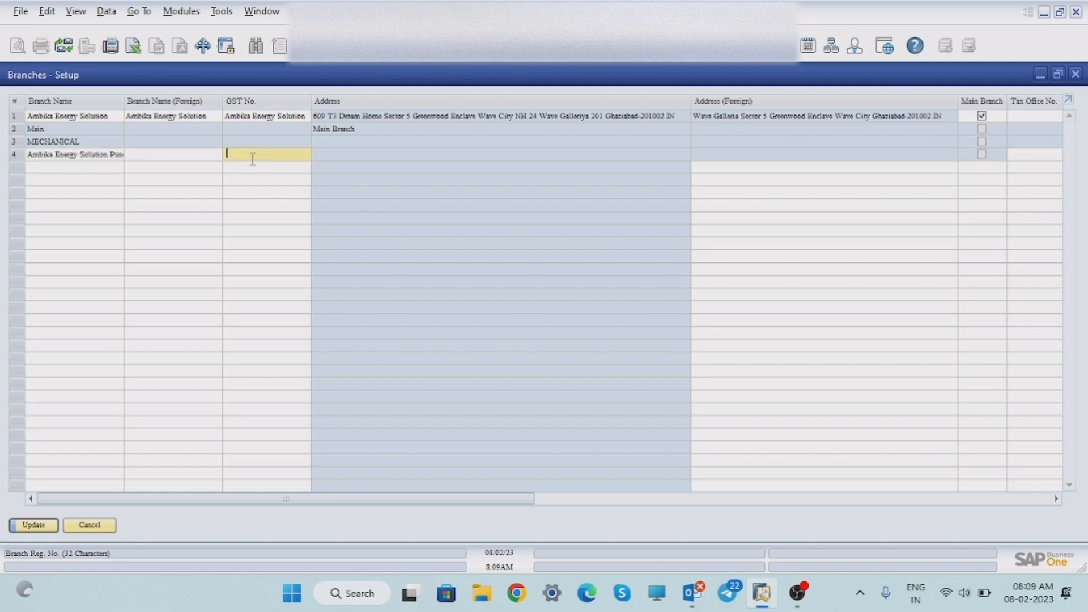
text(27ABCDE1234F1ZS)
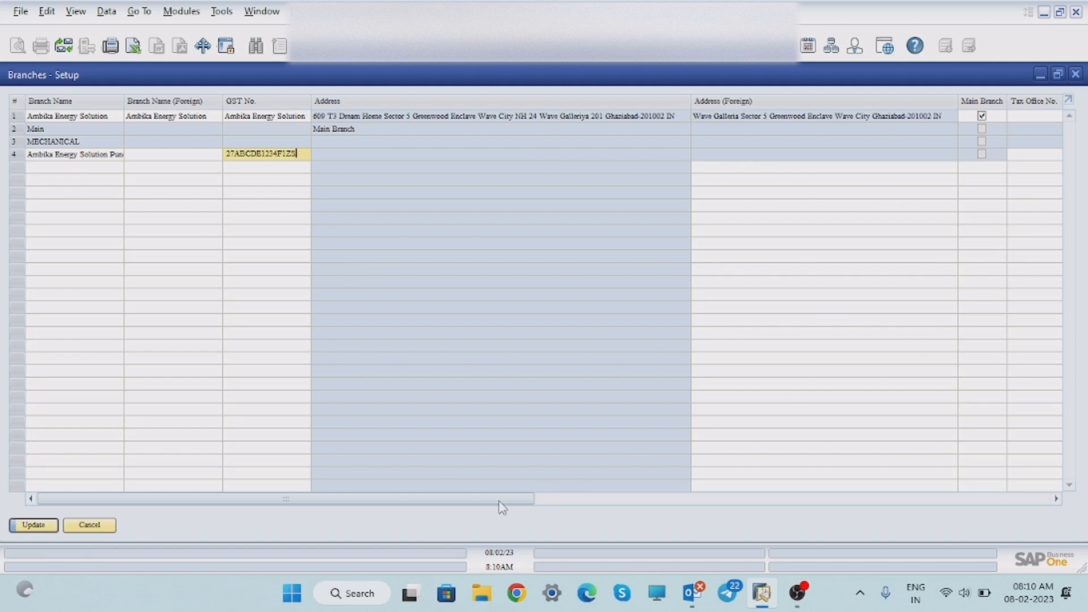
Step: Try enabling the Main and MECHANICAL branches and set both back to disabled
drag(499, 500, 663, 513)
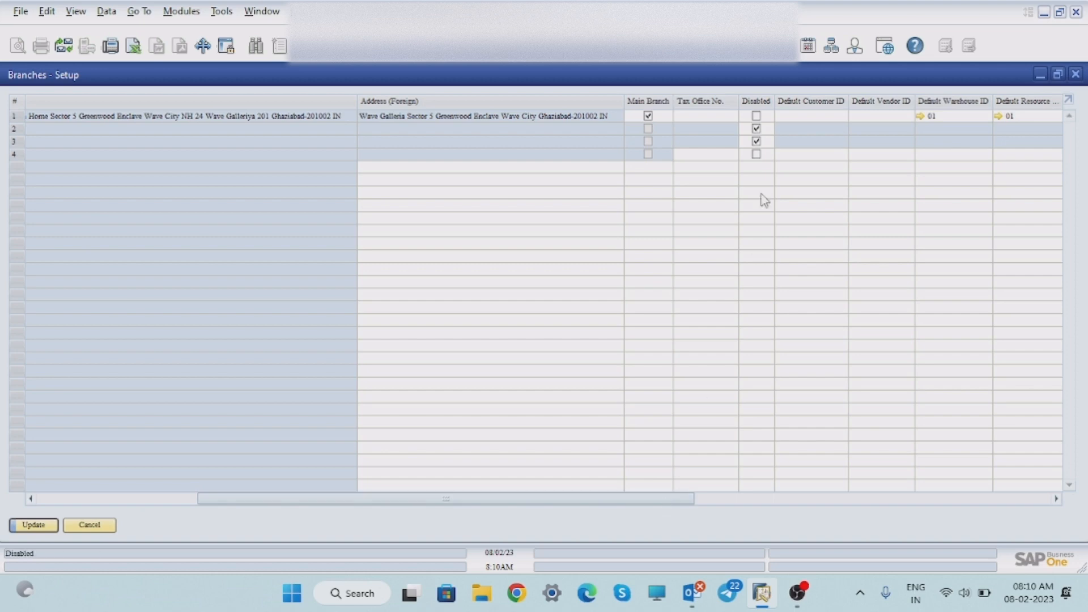
click(757, 143)
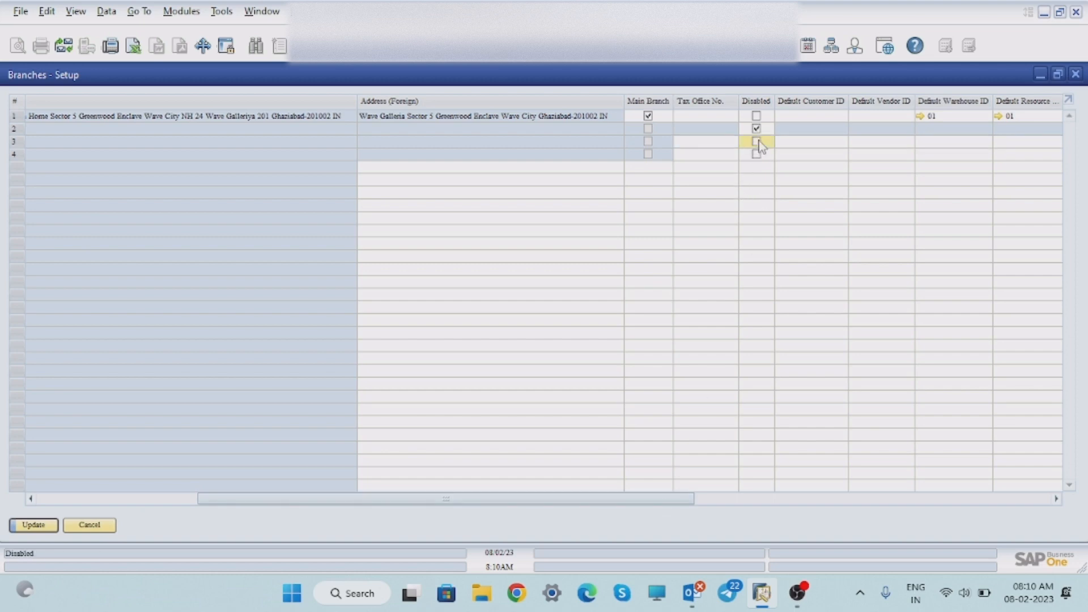
click(757, 129)
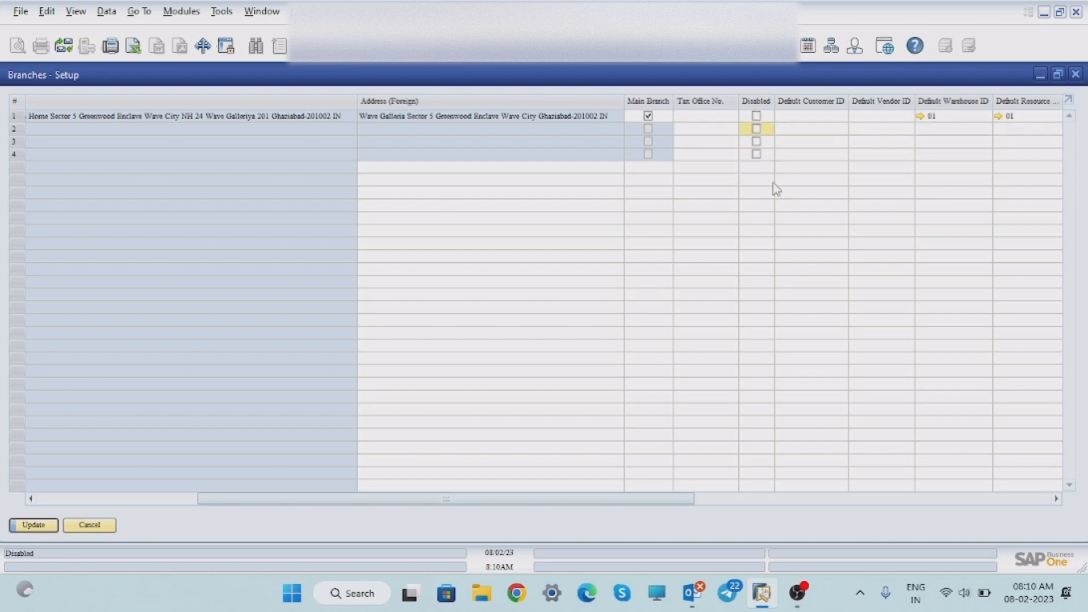
drag(661, 505, 766, 504)
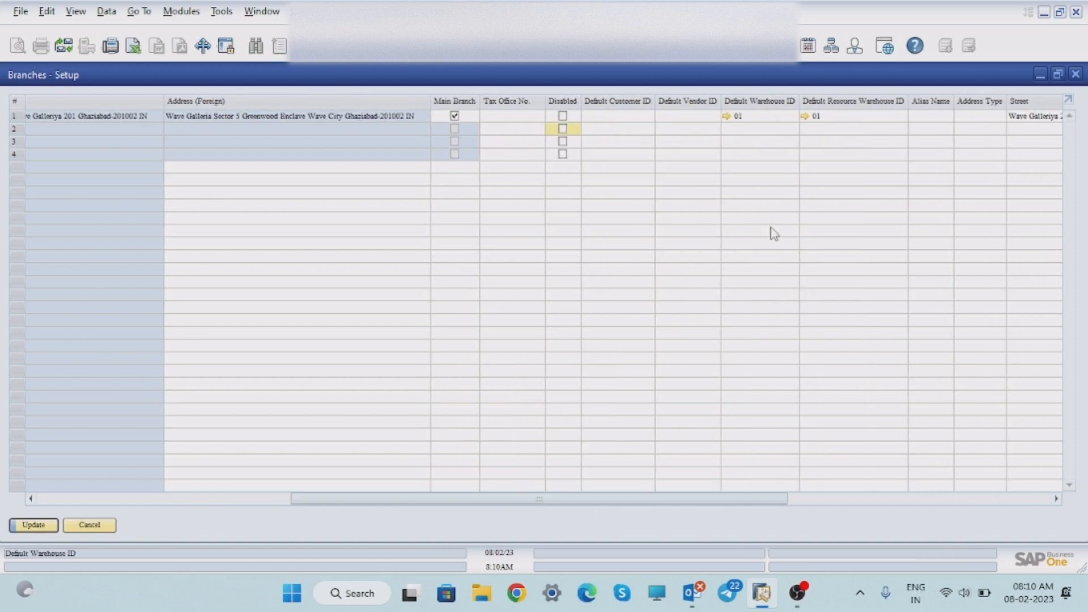
click(794, 154)
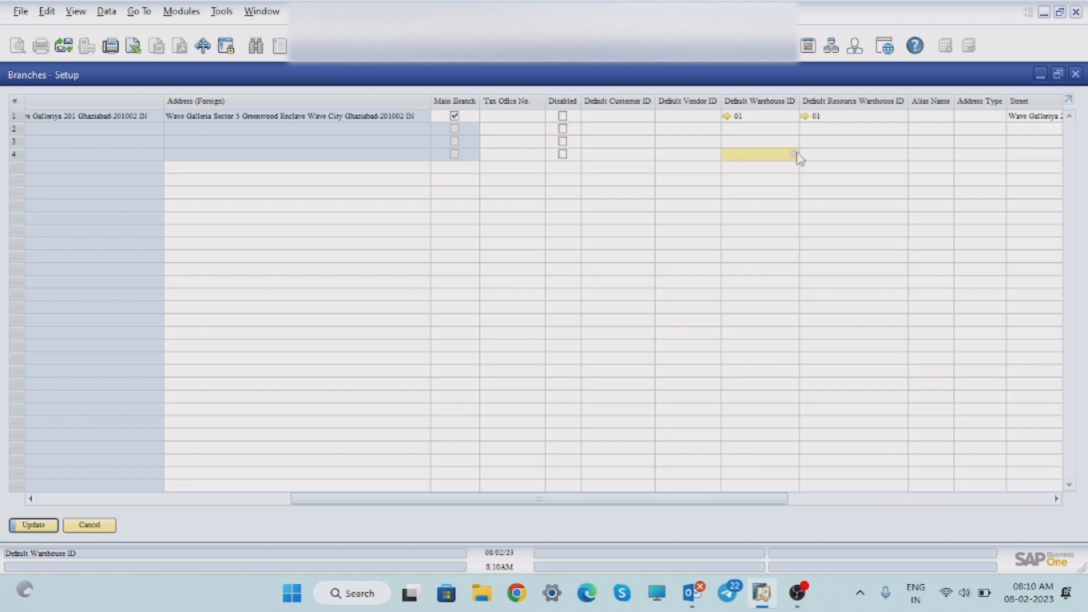
click(563, 129)
click(563, 141)
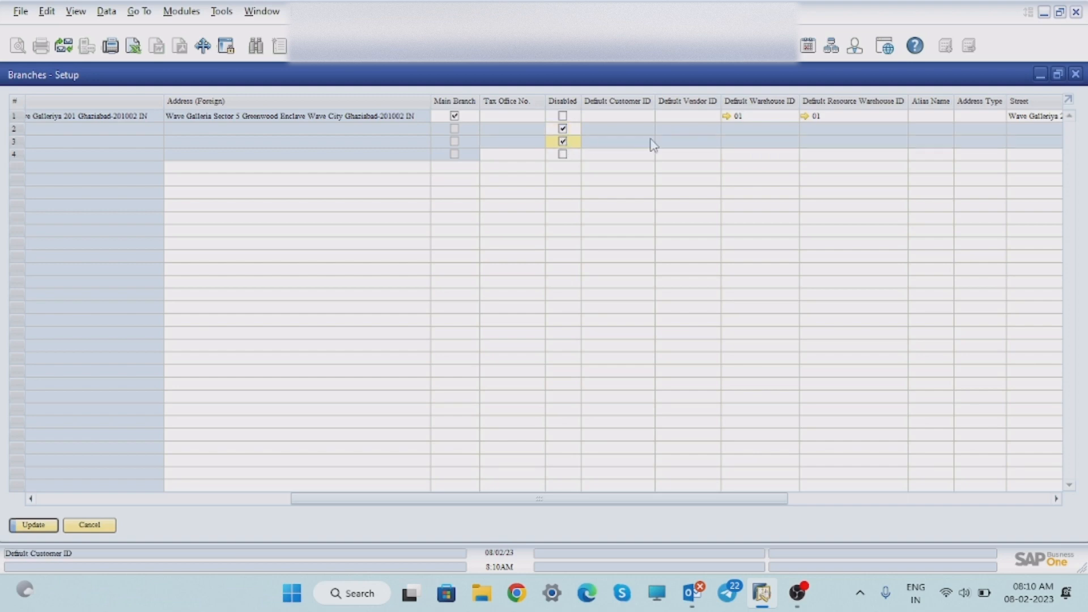
Step: Set both the default warehouse and the default resource warehouse of the new Pune branch to SPVPUNE
click(793, 154)
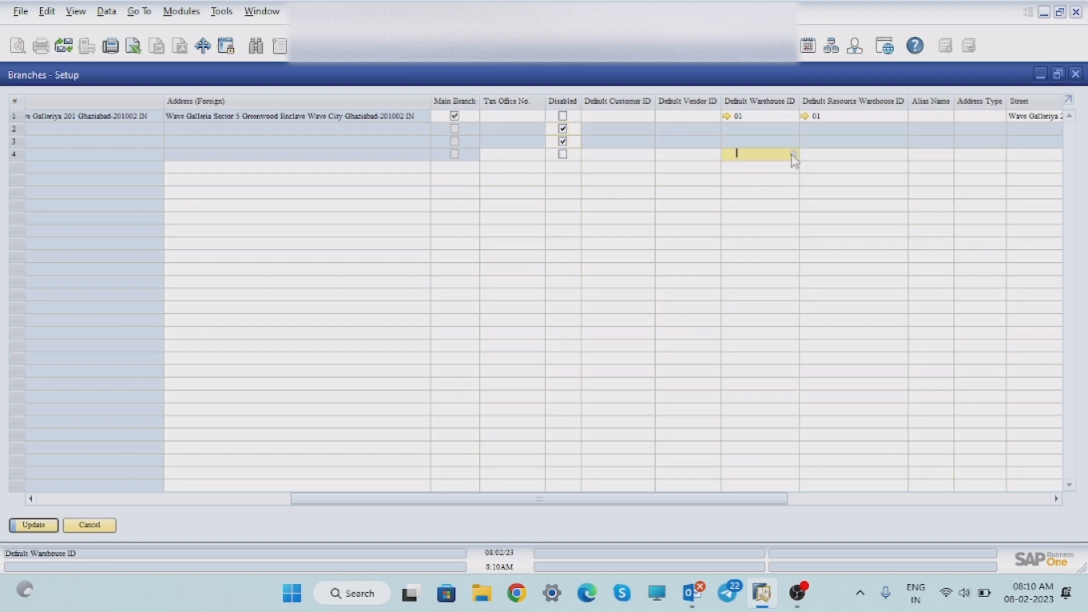
click(793, 154)
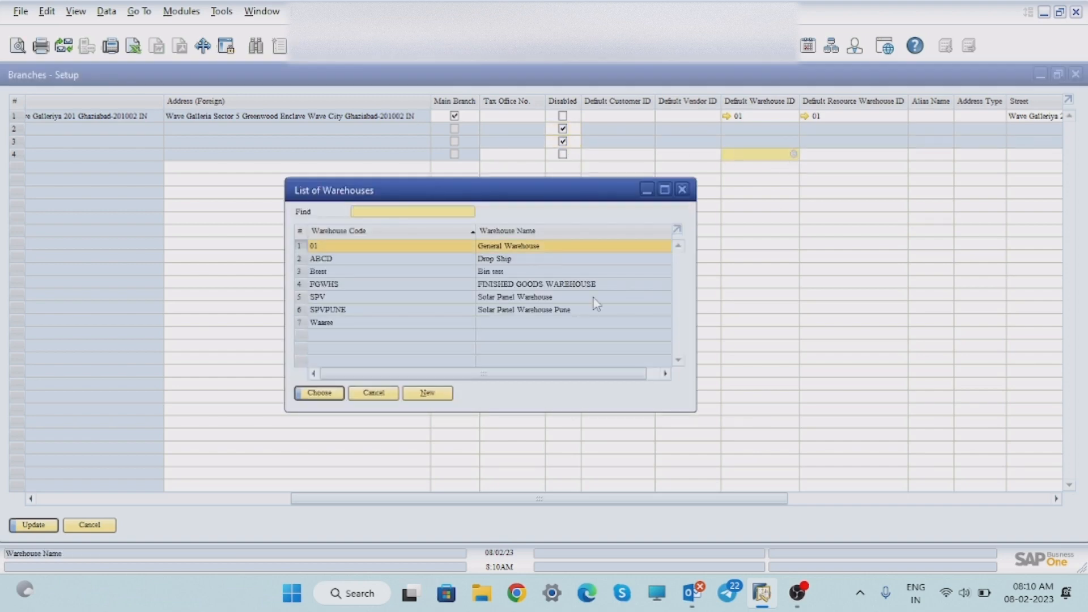
click(330, 312)
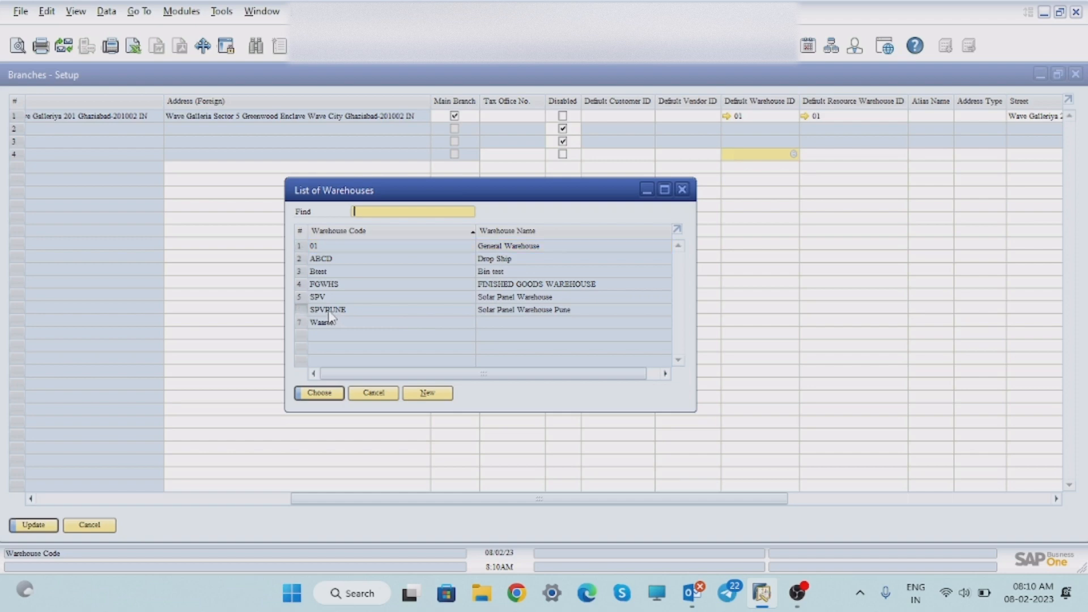
click(327, 396)
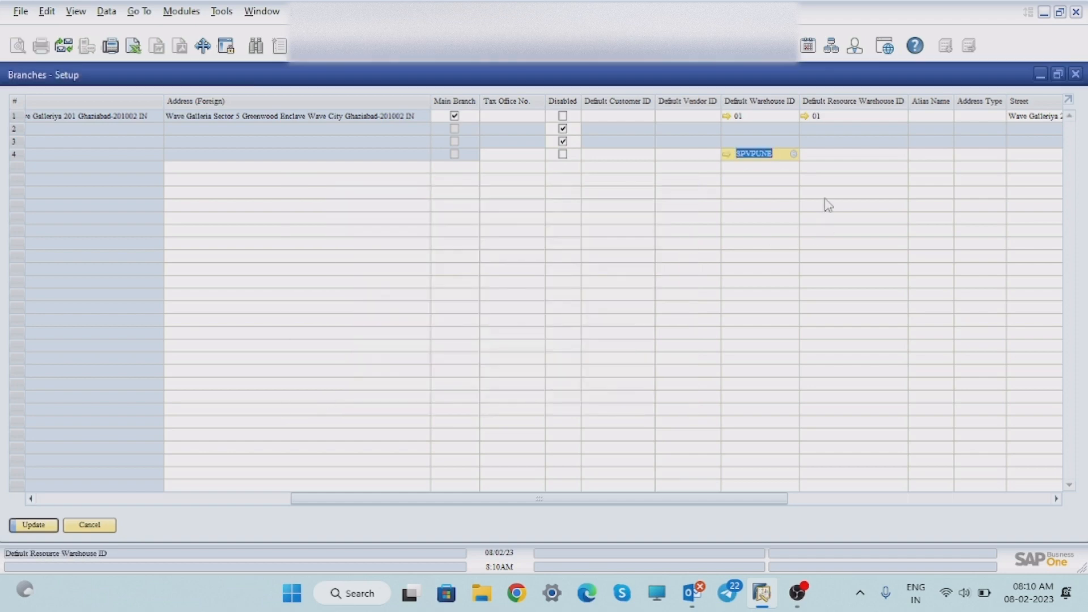
right_click(778, 153)
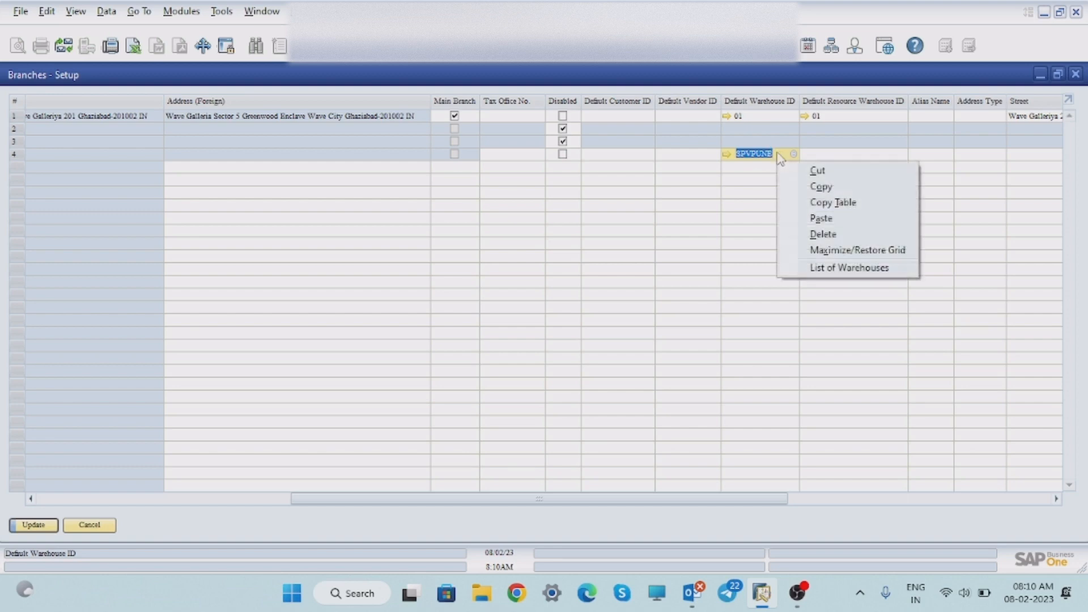
click(828, 187)
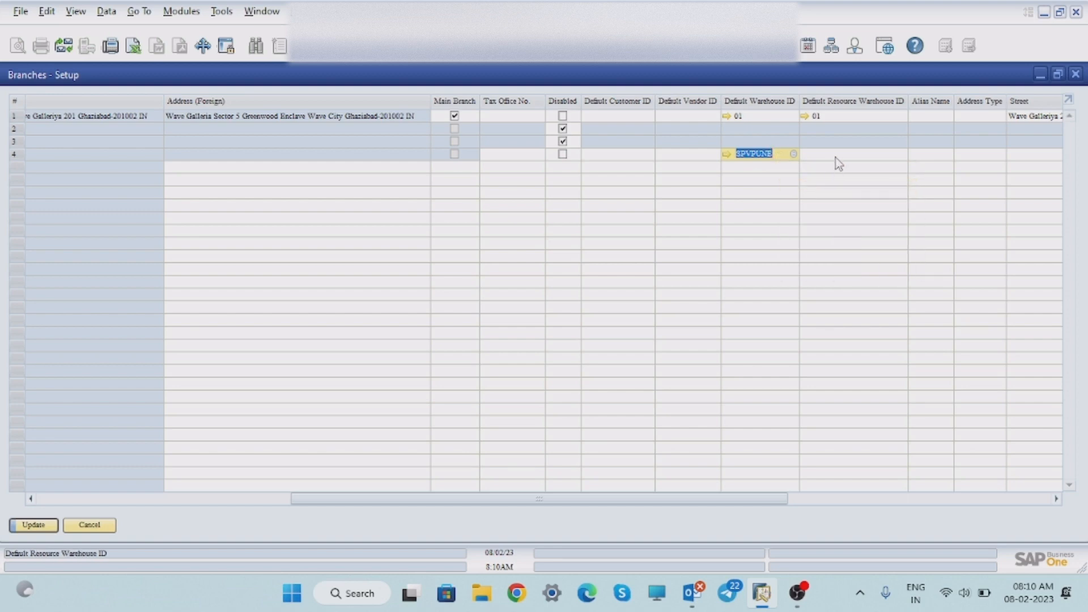
click(836, 157)
key(ctrl+v)
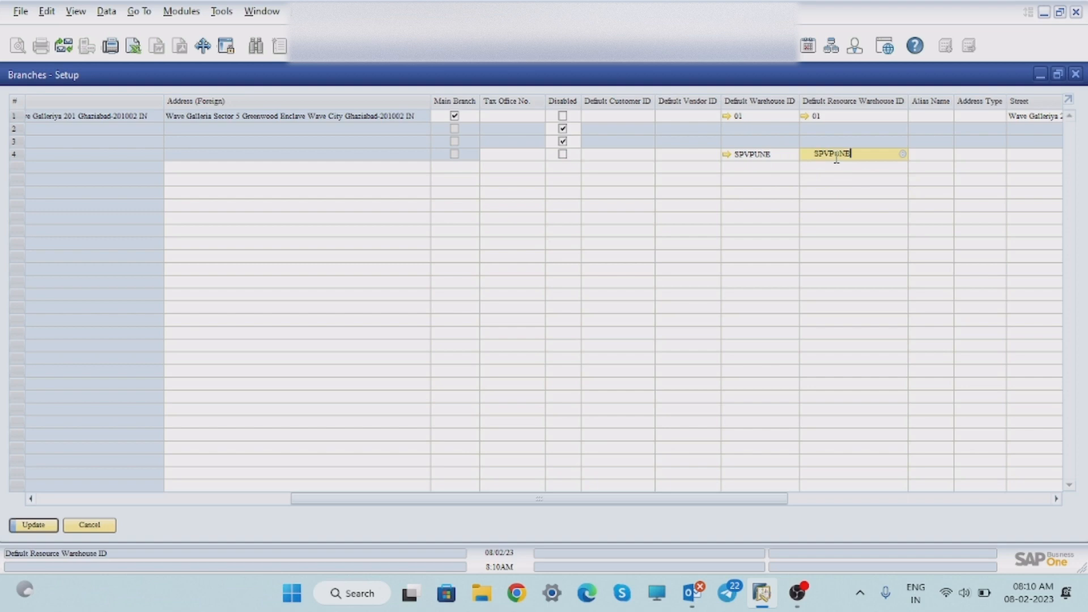
Step: Copy the first branch's street to the Pune branch and enter pUNE as its street number
click(983, 154)
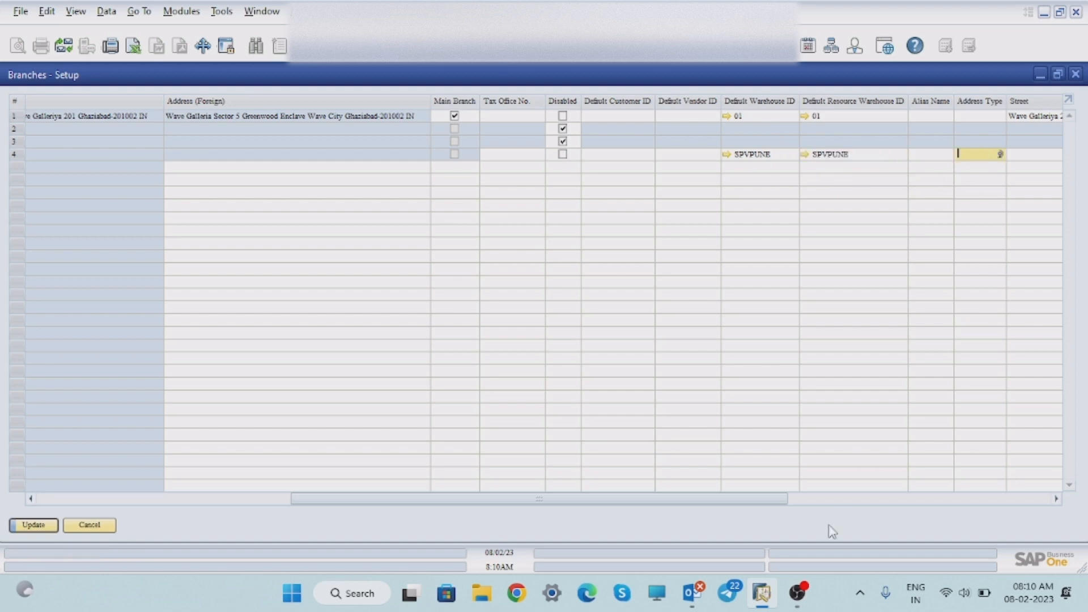
drag(756, 502, 955, 512)
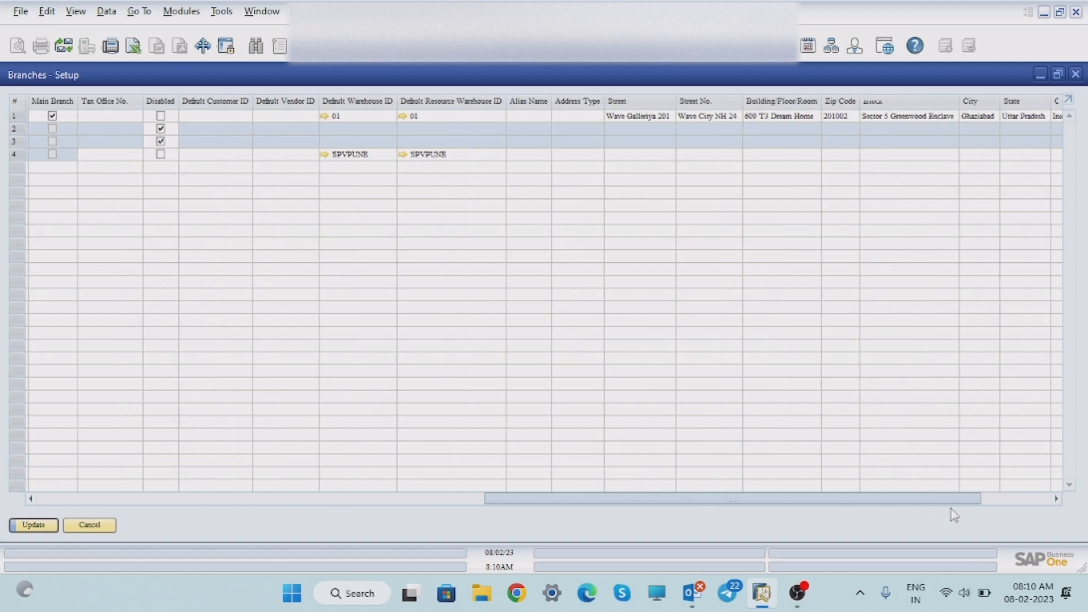
click(671, 119)
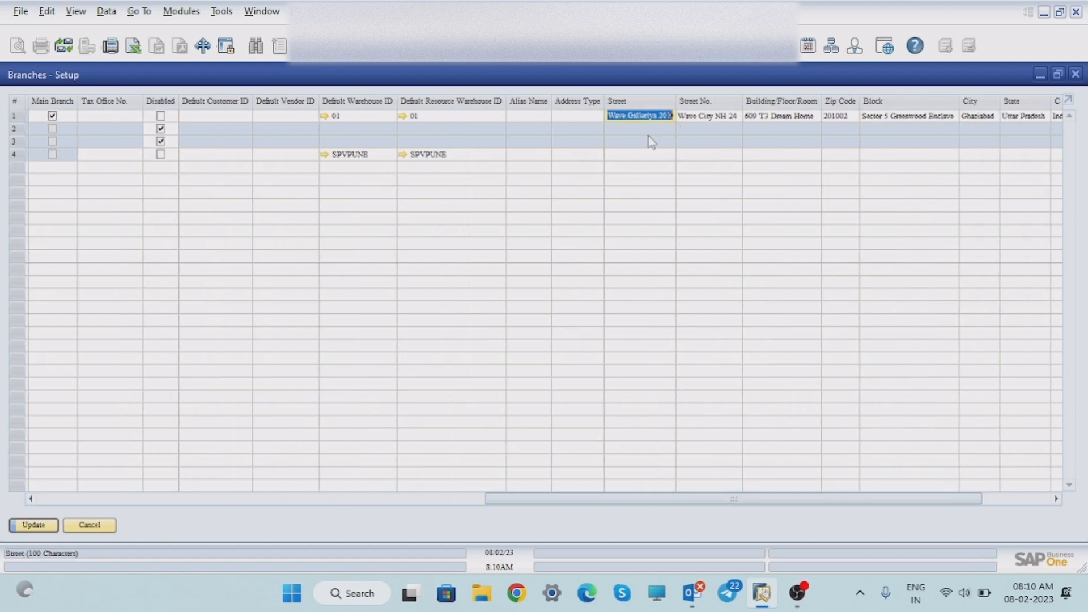
click(638, 155)
key(ctrl+v)
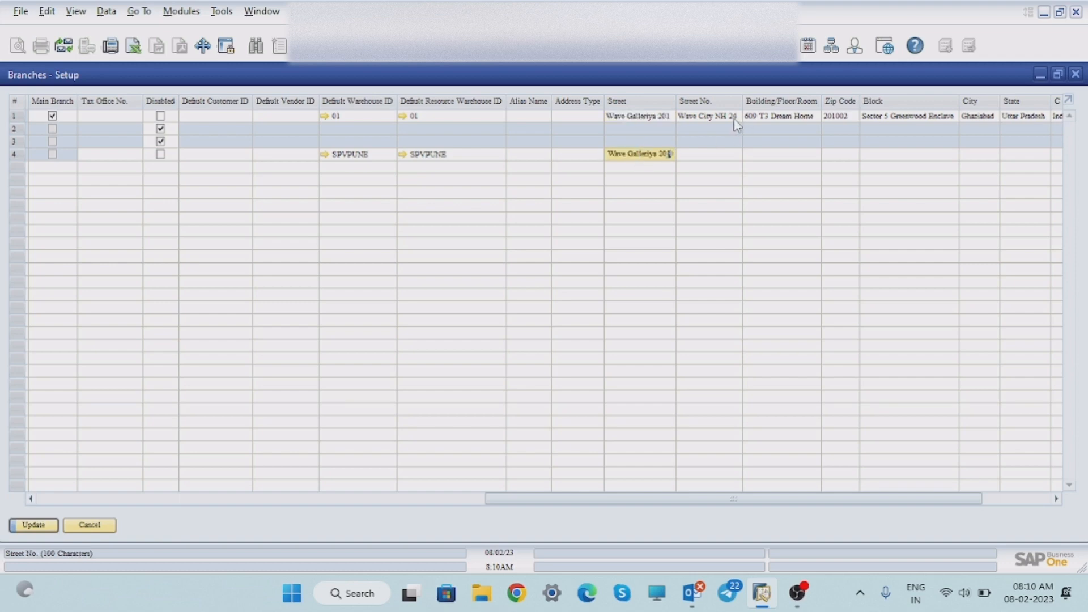
click(713, 155)
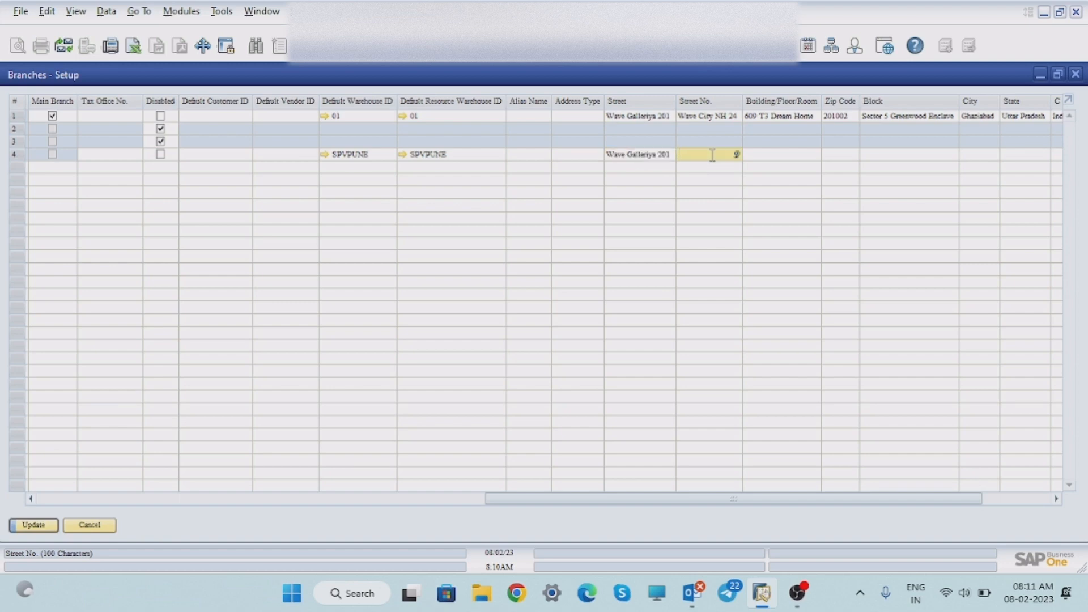
text(pUNE)
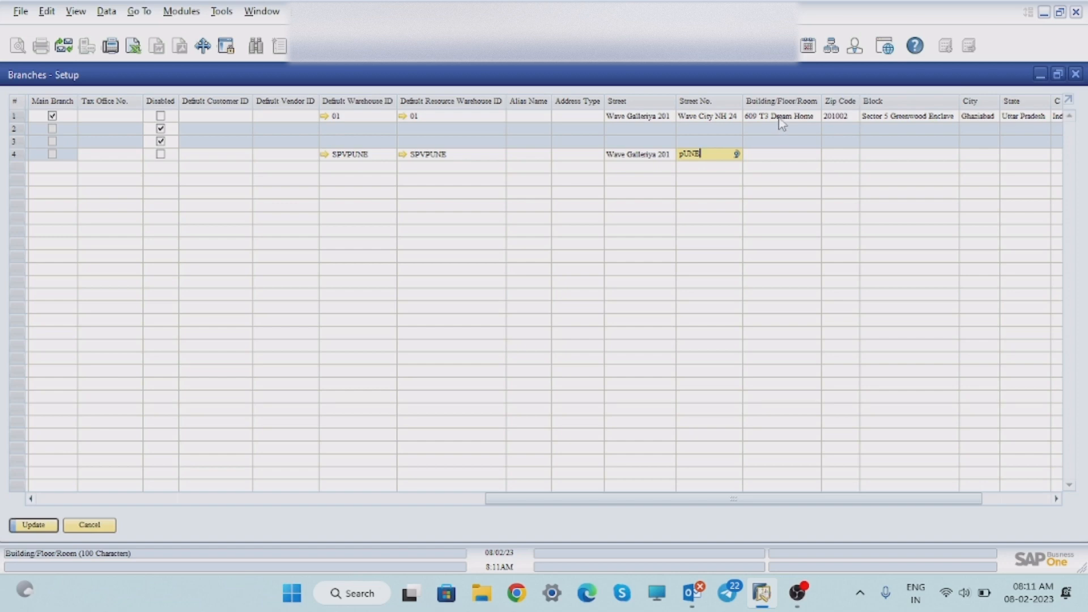
Step: Fill in the building/floor/room and the zip code of the Pune branch's address
click(766, 154)
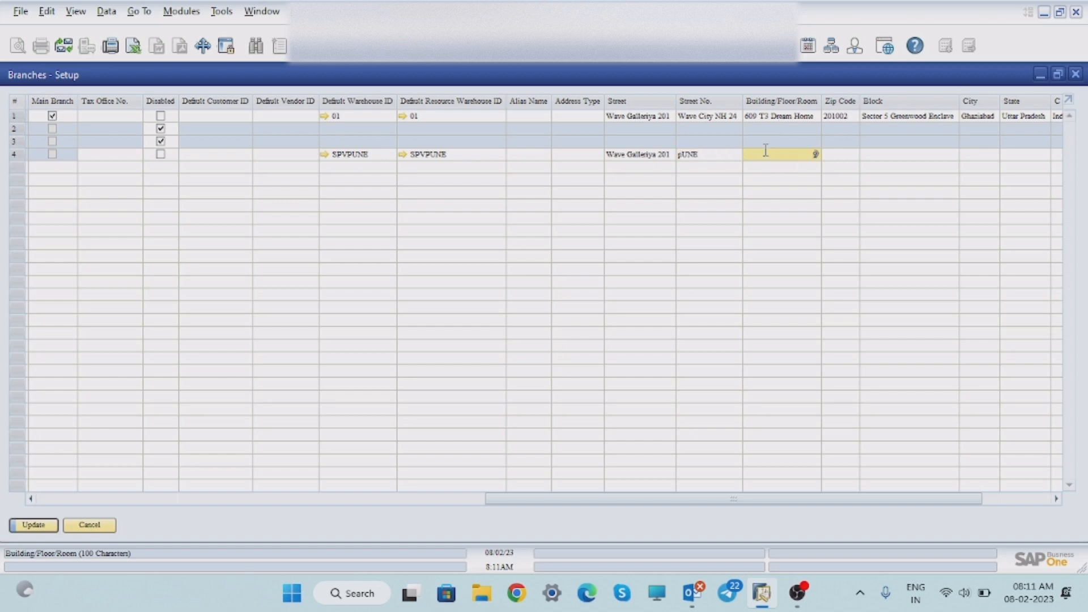
text(A 203)
click(838, 153)
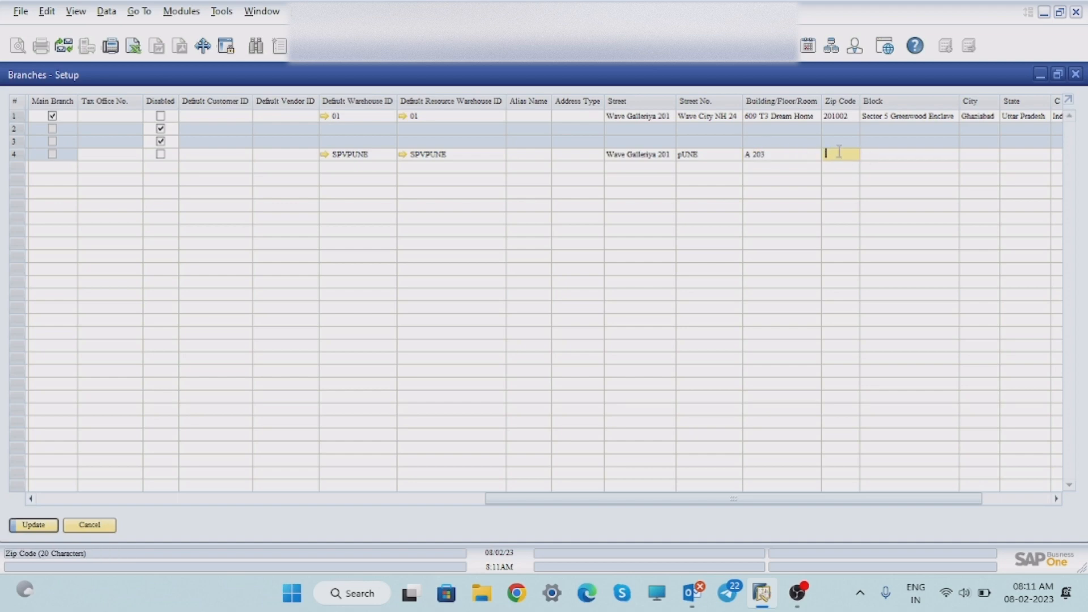
text(111012)
Step: Copy the first branch's block entry into the Pune branch's address
click(899, 159)
click(903, 121)
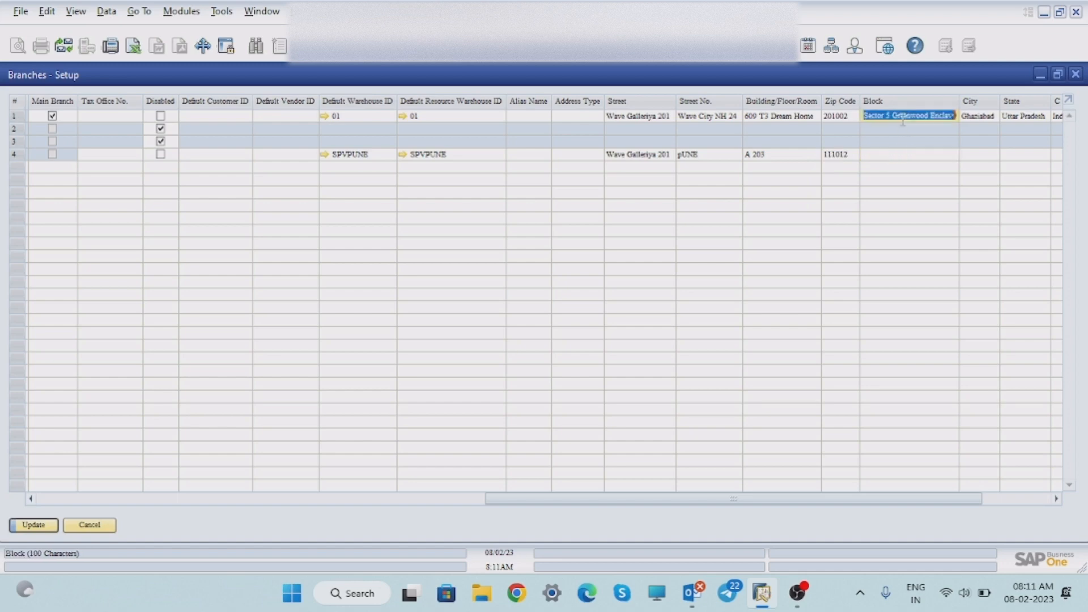
click(909, 159)
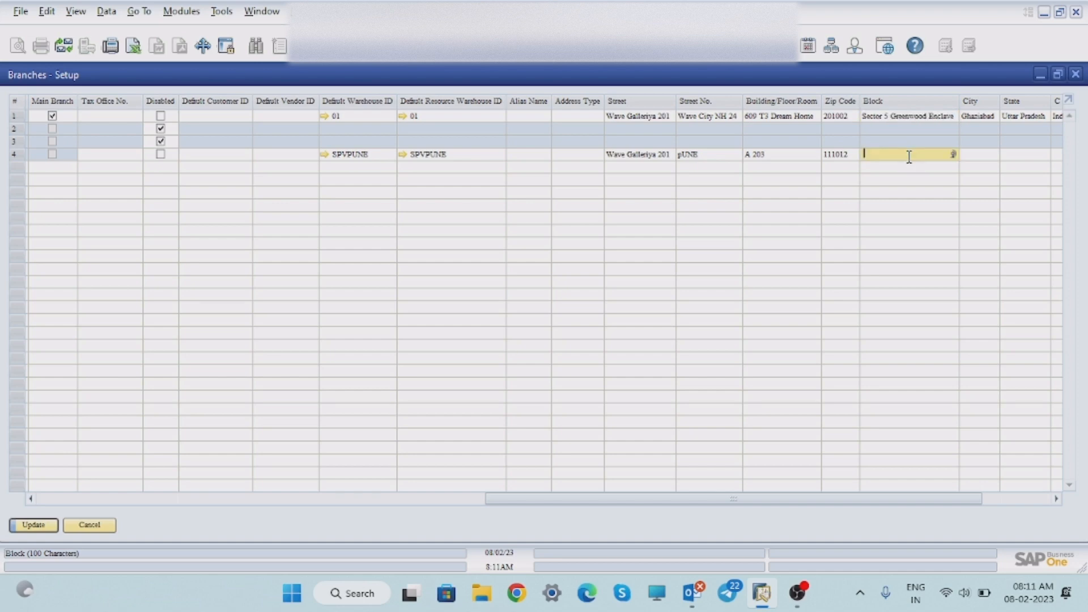
key(ctrl+v)
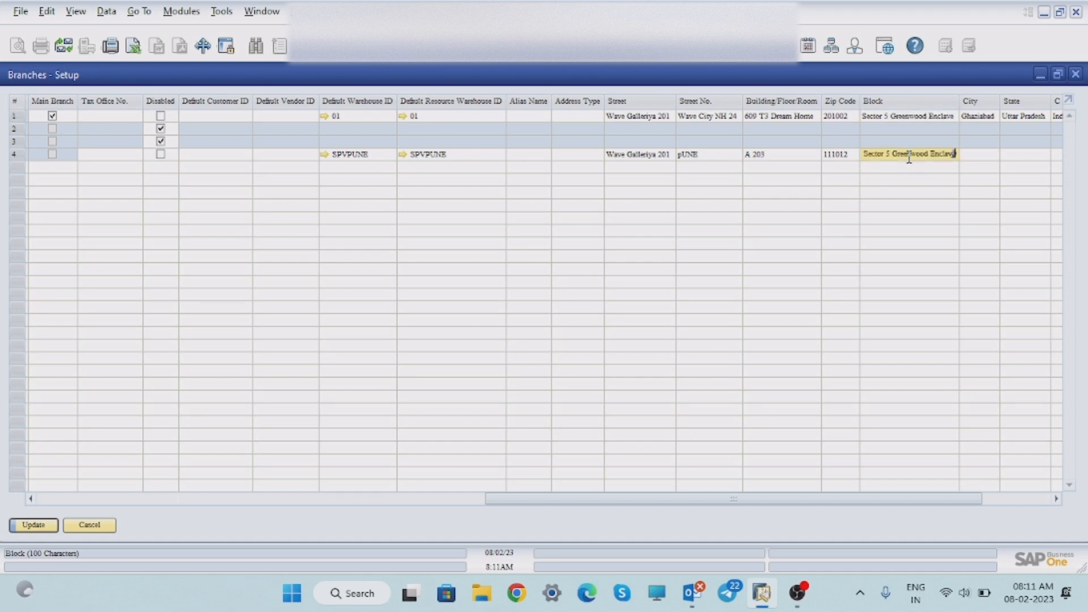
Step: Enter Pune as the city in the Pune branch's address
click(981, 154)
text(P)
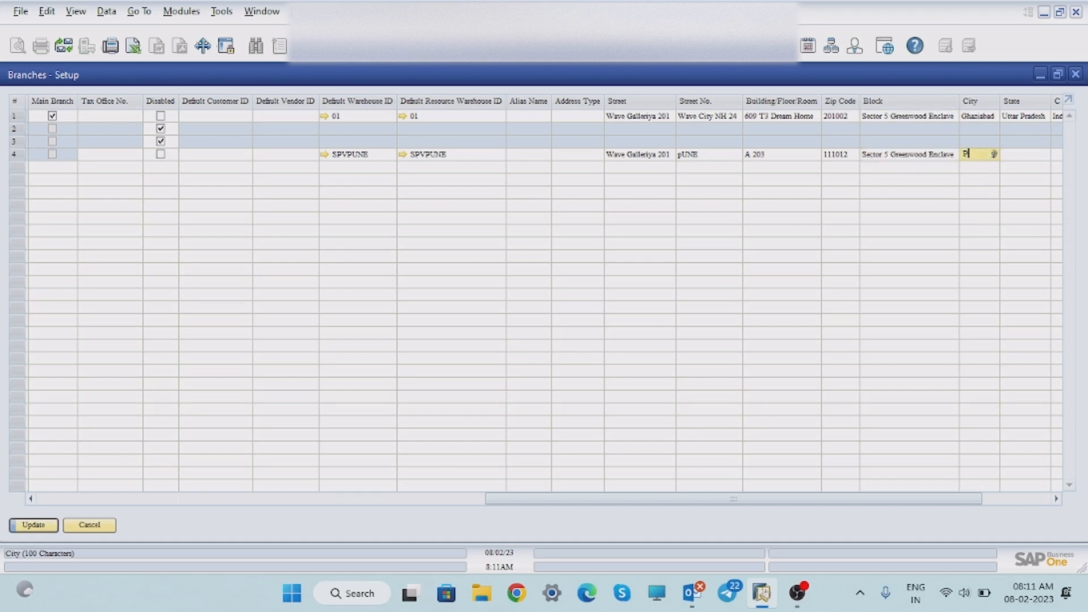
text(une)
Step: Look up India in the list of countries and assign it as the Pune branch's country
drag(826, 499, 987, 491)
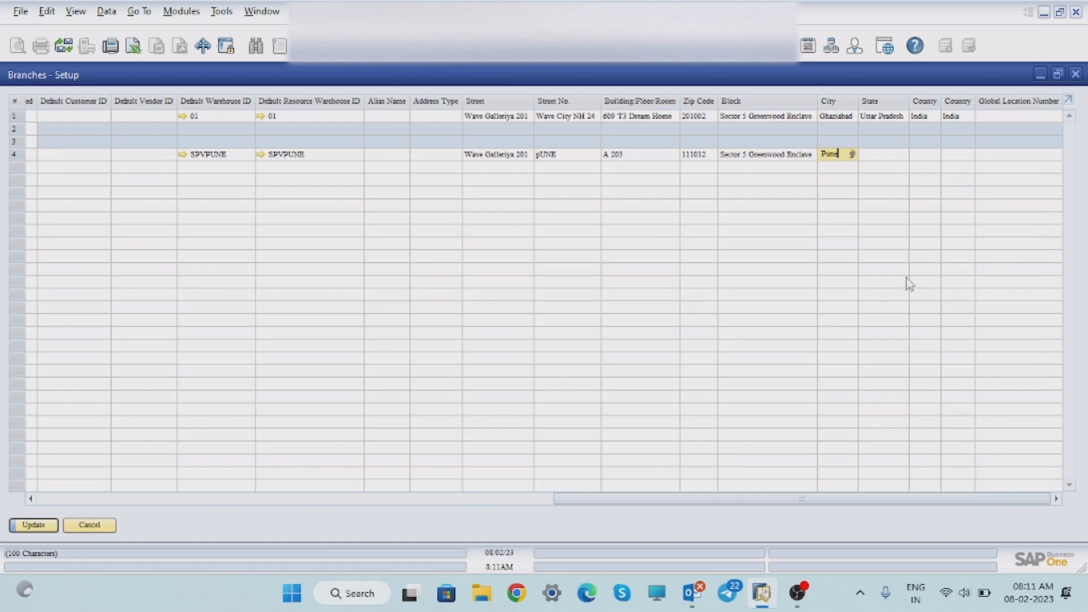
click(969, 152)
click(971, 154)
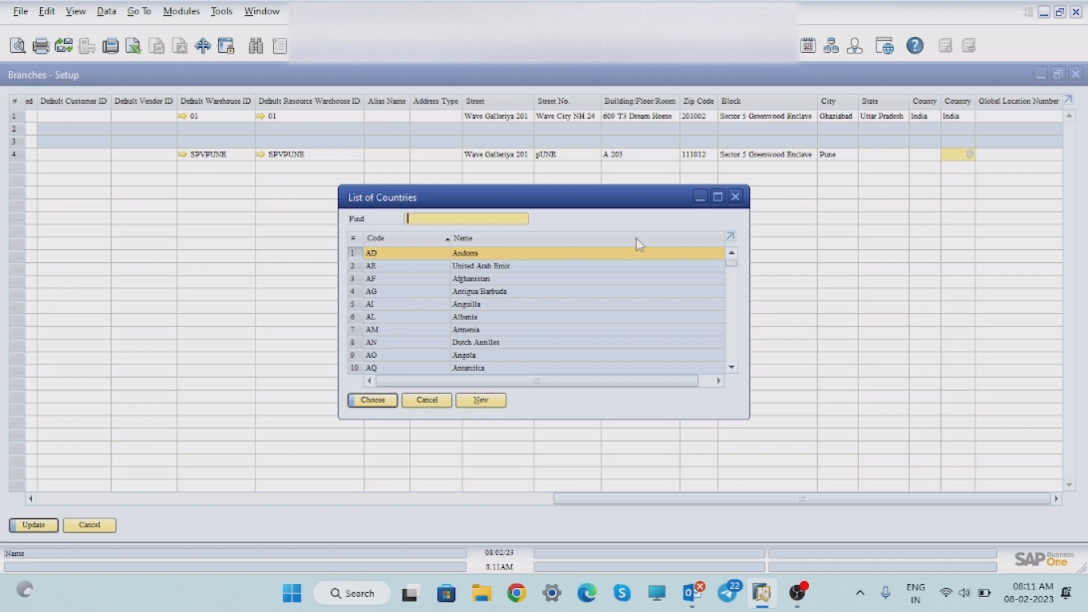
text(i)
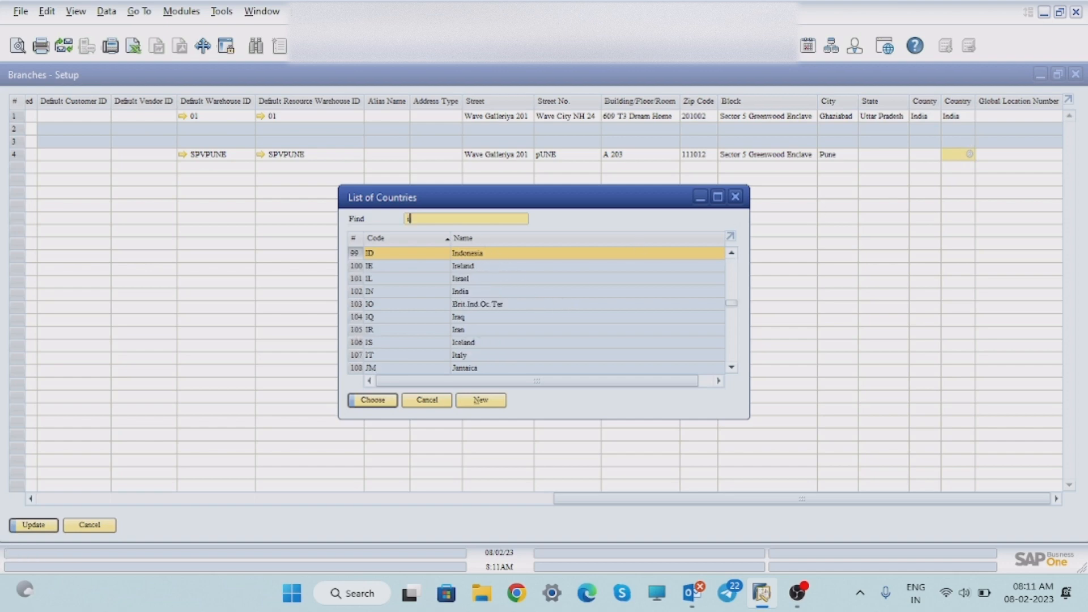
text(nd)
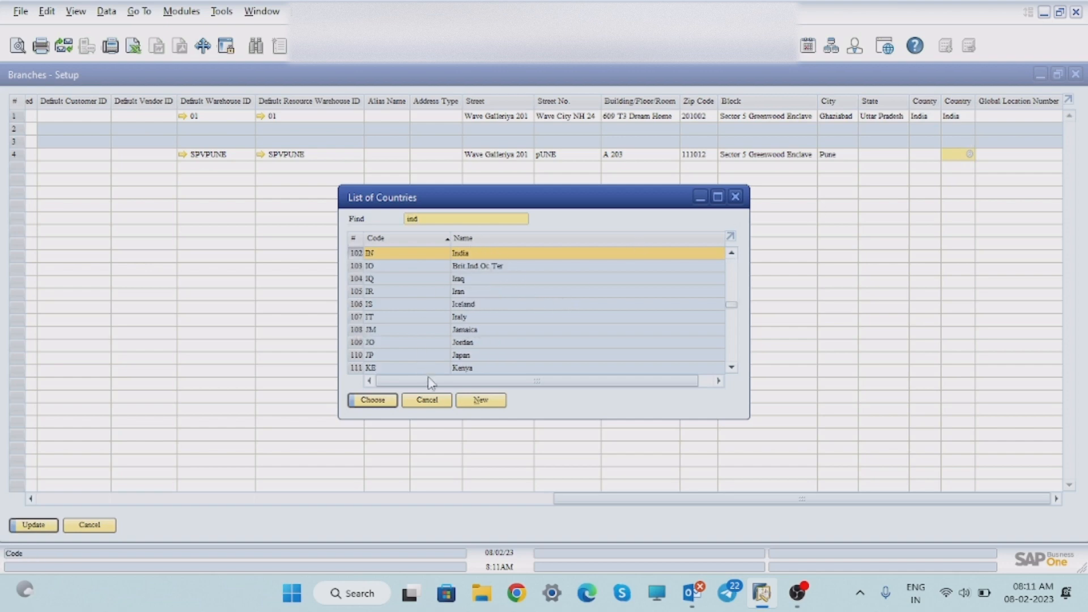
click(371, 402)
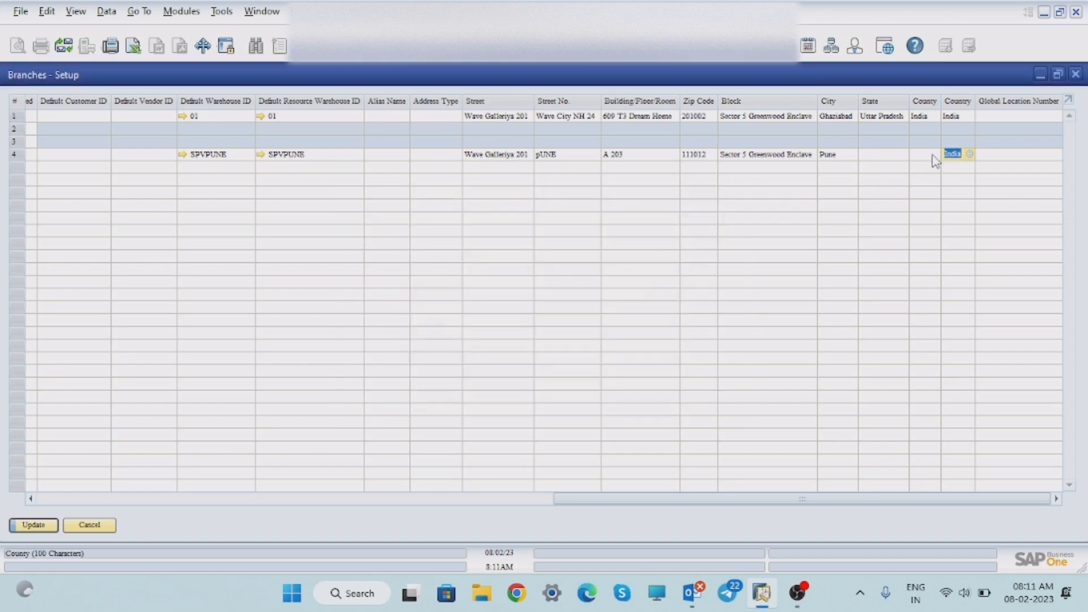
Step: Set the Pune branch's state to Maharashtra from the list of states
click(902, 161)
click(903, 157)
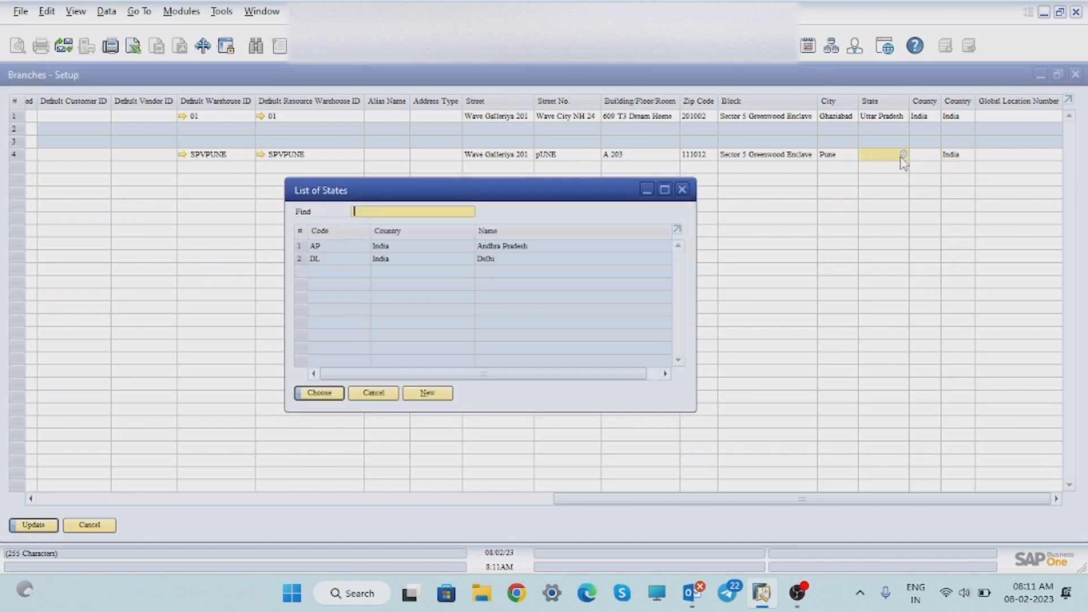
click(486, 299)
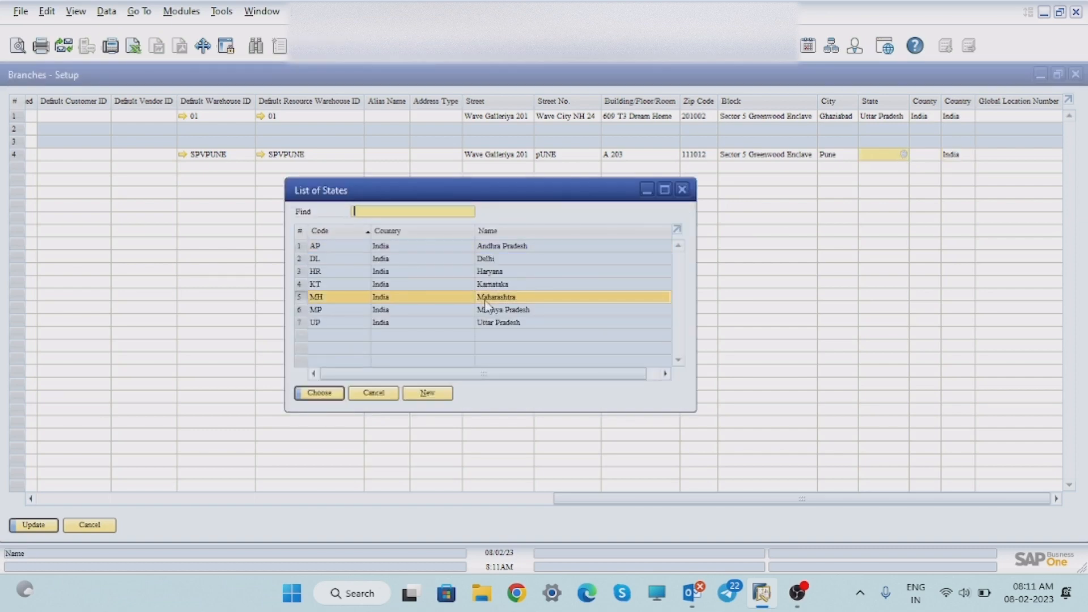
click(319, 393)
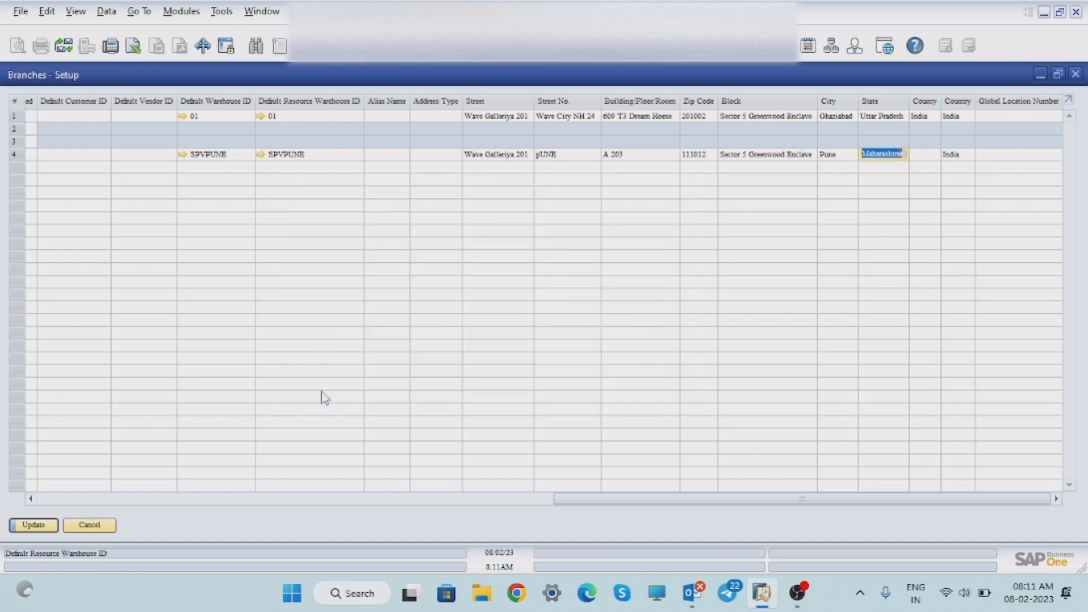
Step: Save the branch, agree to update the Pune location's CST number from the branch GST number, and close the branch setup
click(37, 527)
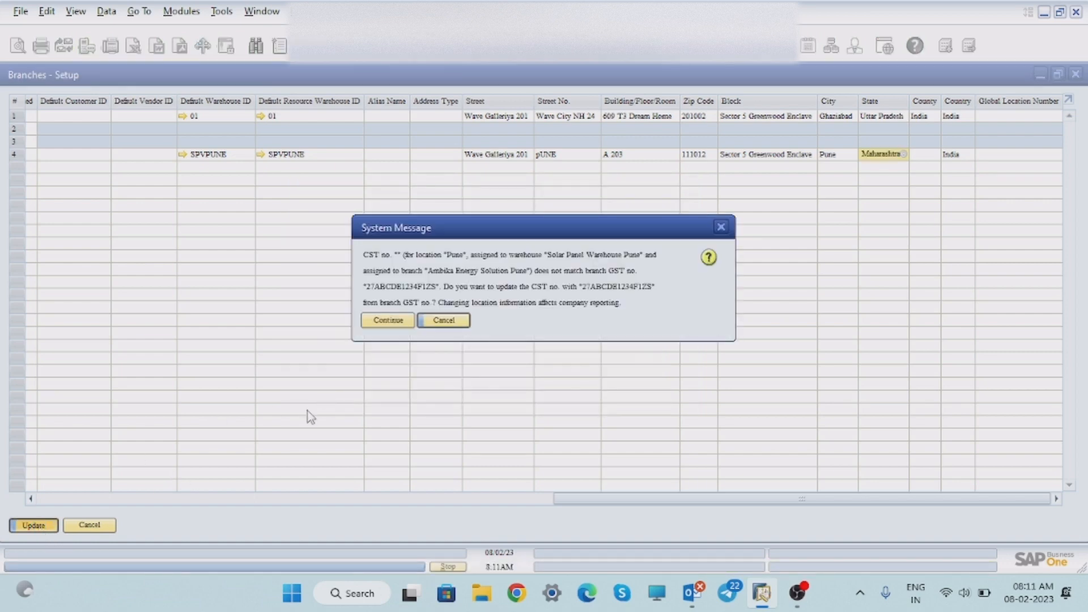
click(390, 321)
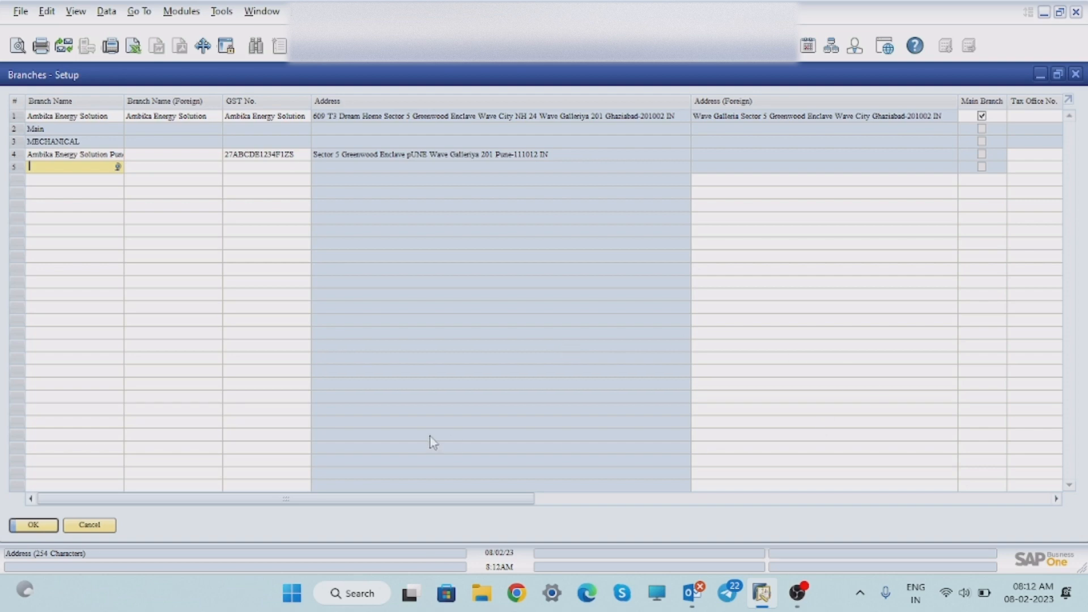
click(34, 525)
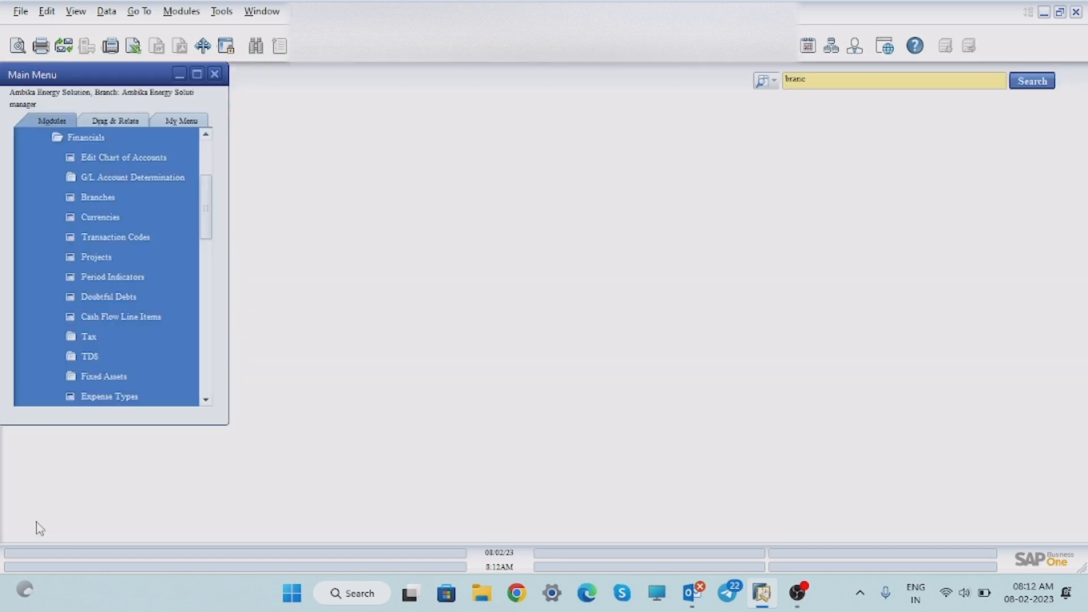
Step: Replace the menu search text with User and open Users
click(810, 87)
key(BackSpace)
key(BackSpace)
key(BackSpace)
key(BackSpace)
key(BackSpace)
text(Us)
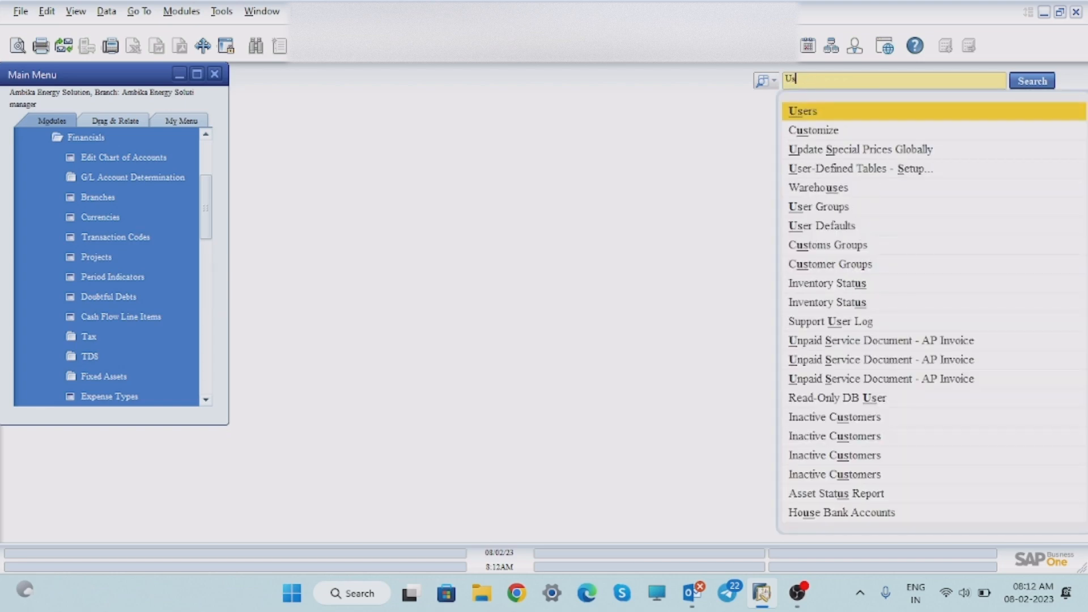
text(er)
click(815, 113)
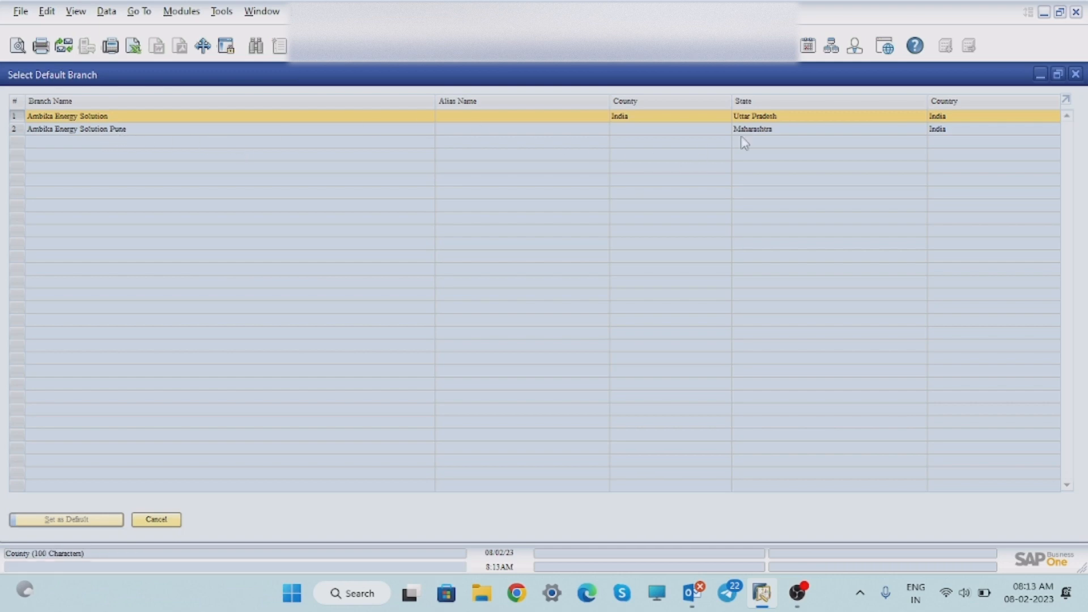
Step: Close the default branch selection and minimize the application window
click(1076, 74)
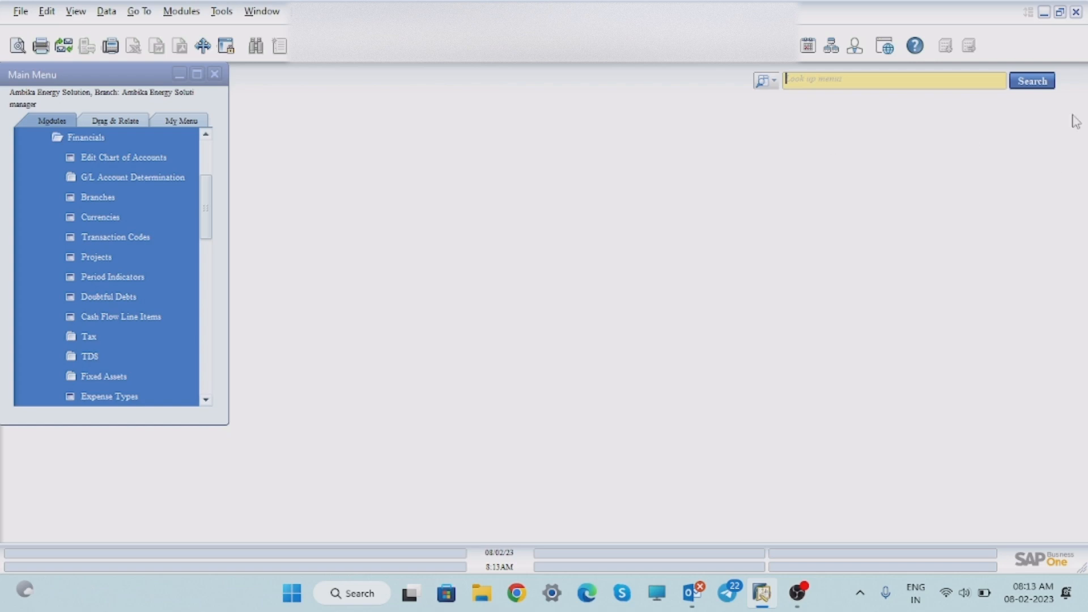
click(1044, 11)
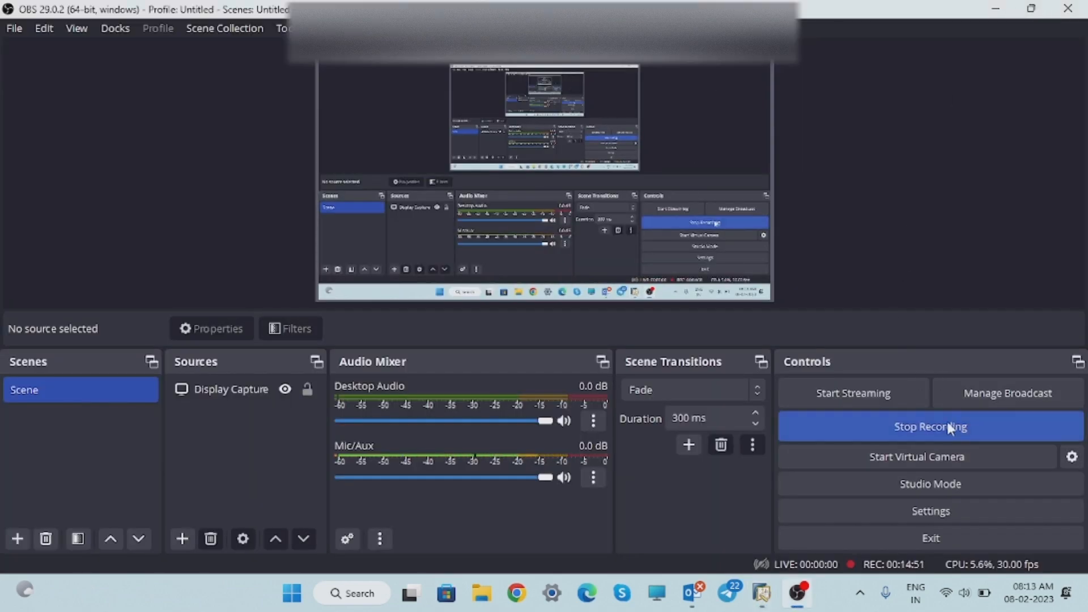